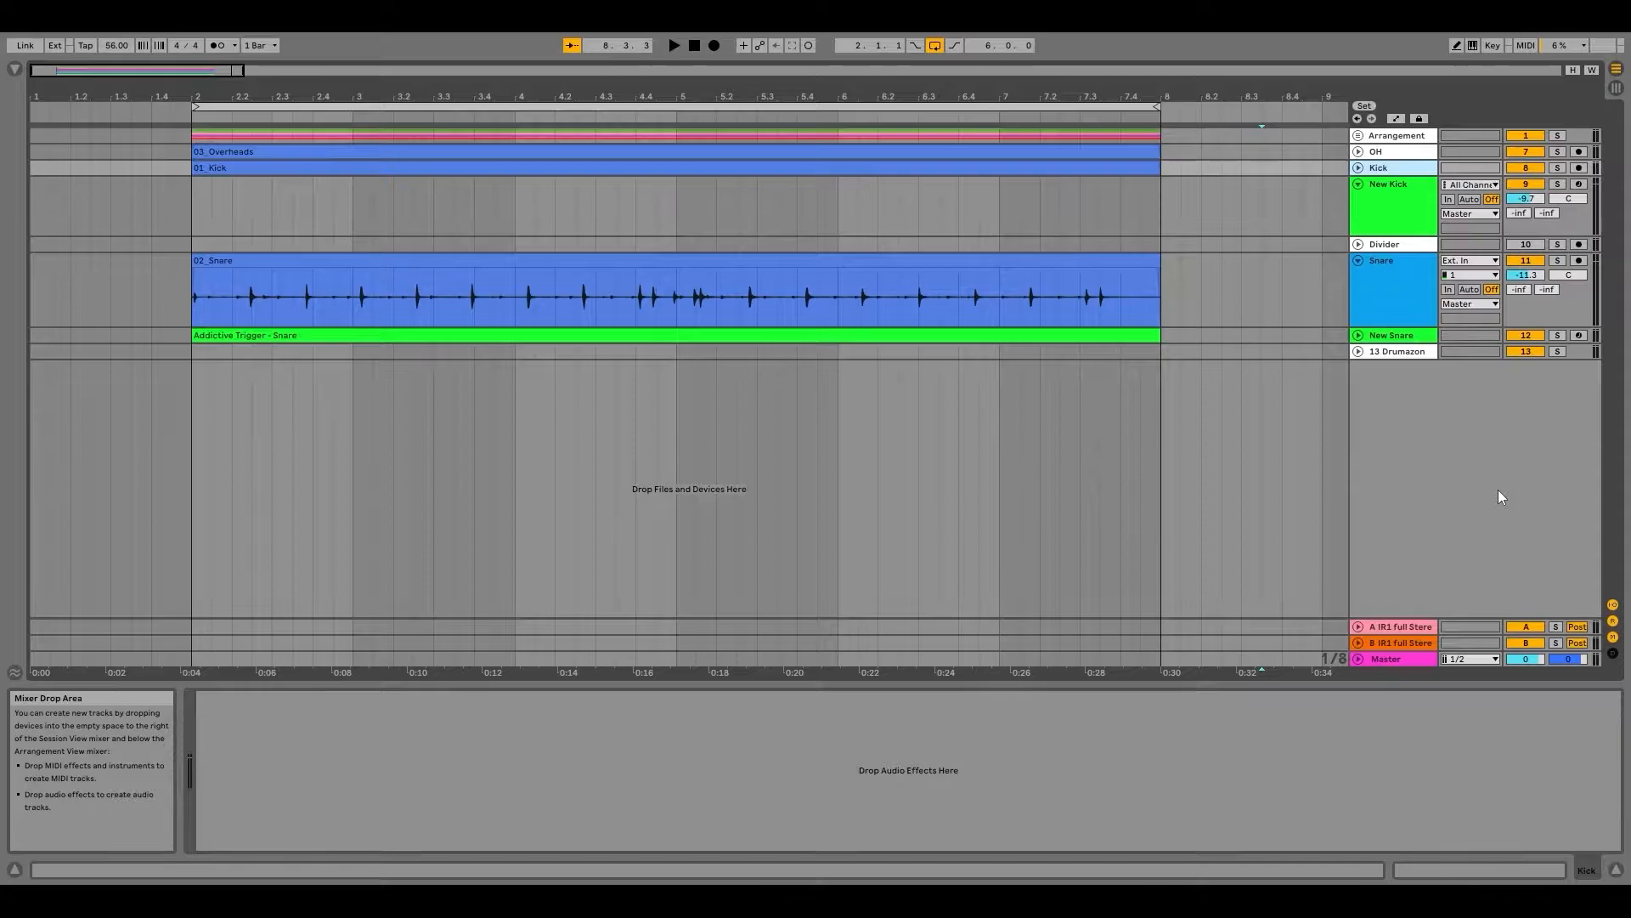
Step: Load the Addictive Trigger plug-in from the browser onto the Kick track
left_click(1390, 209)
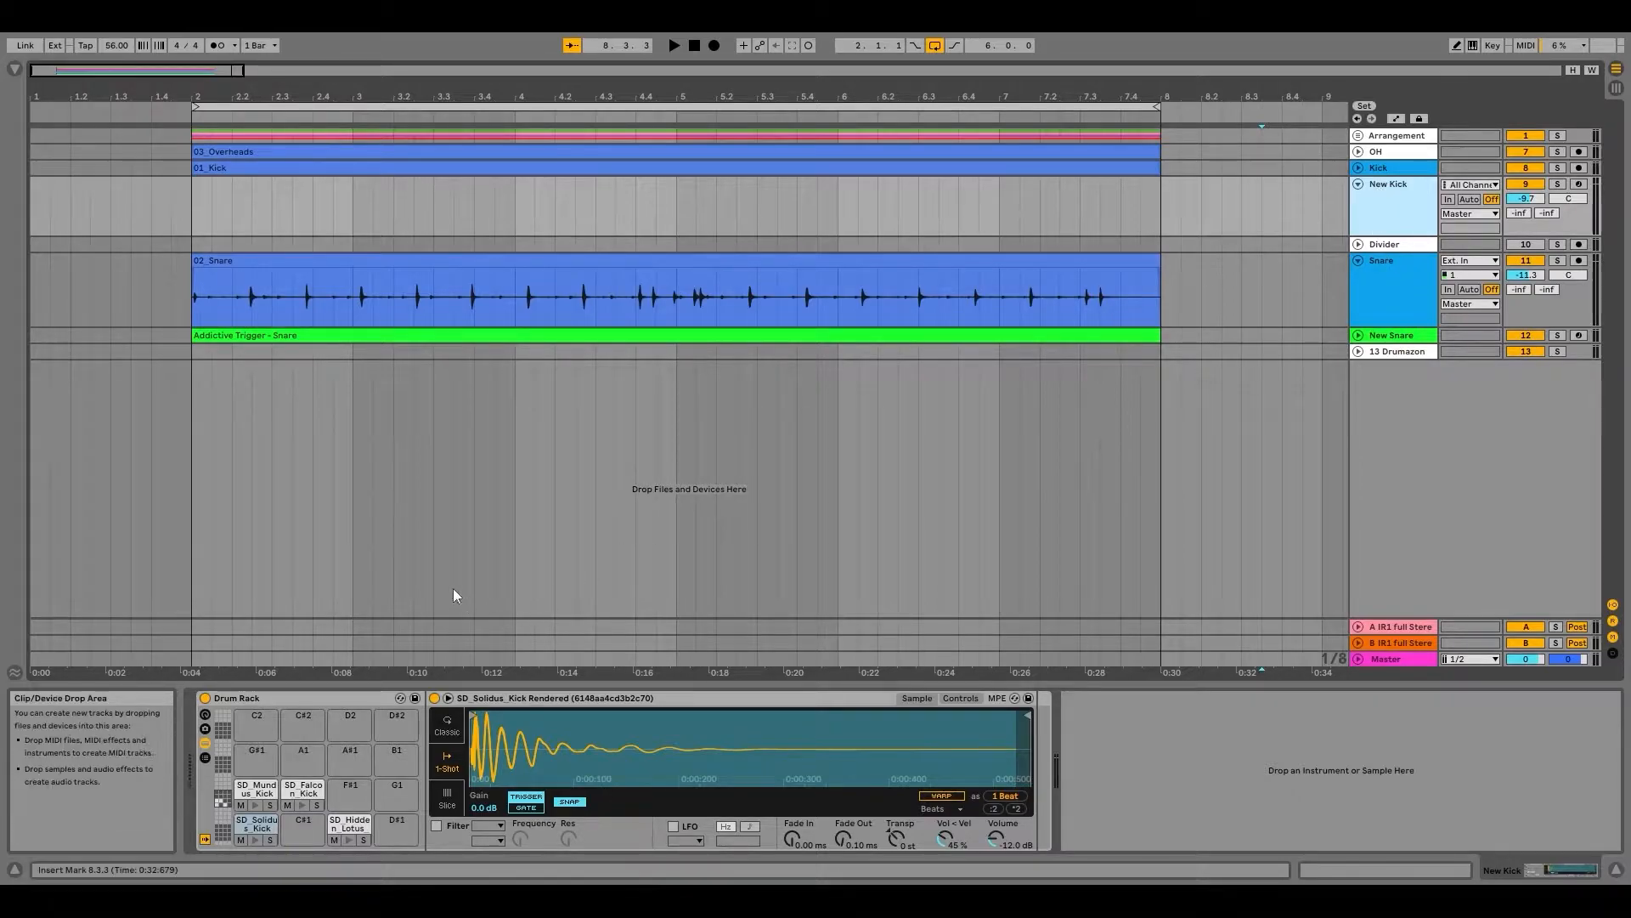
key("Up")
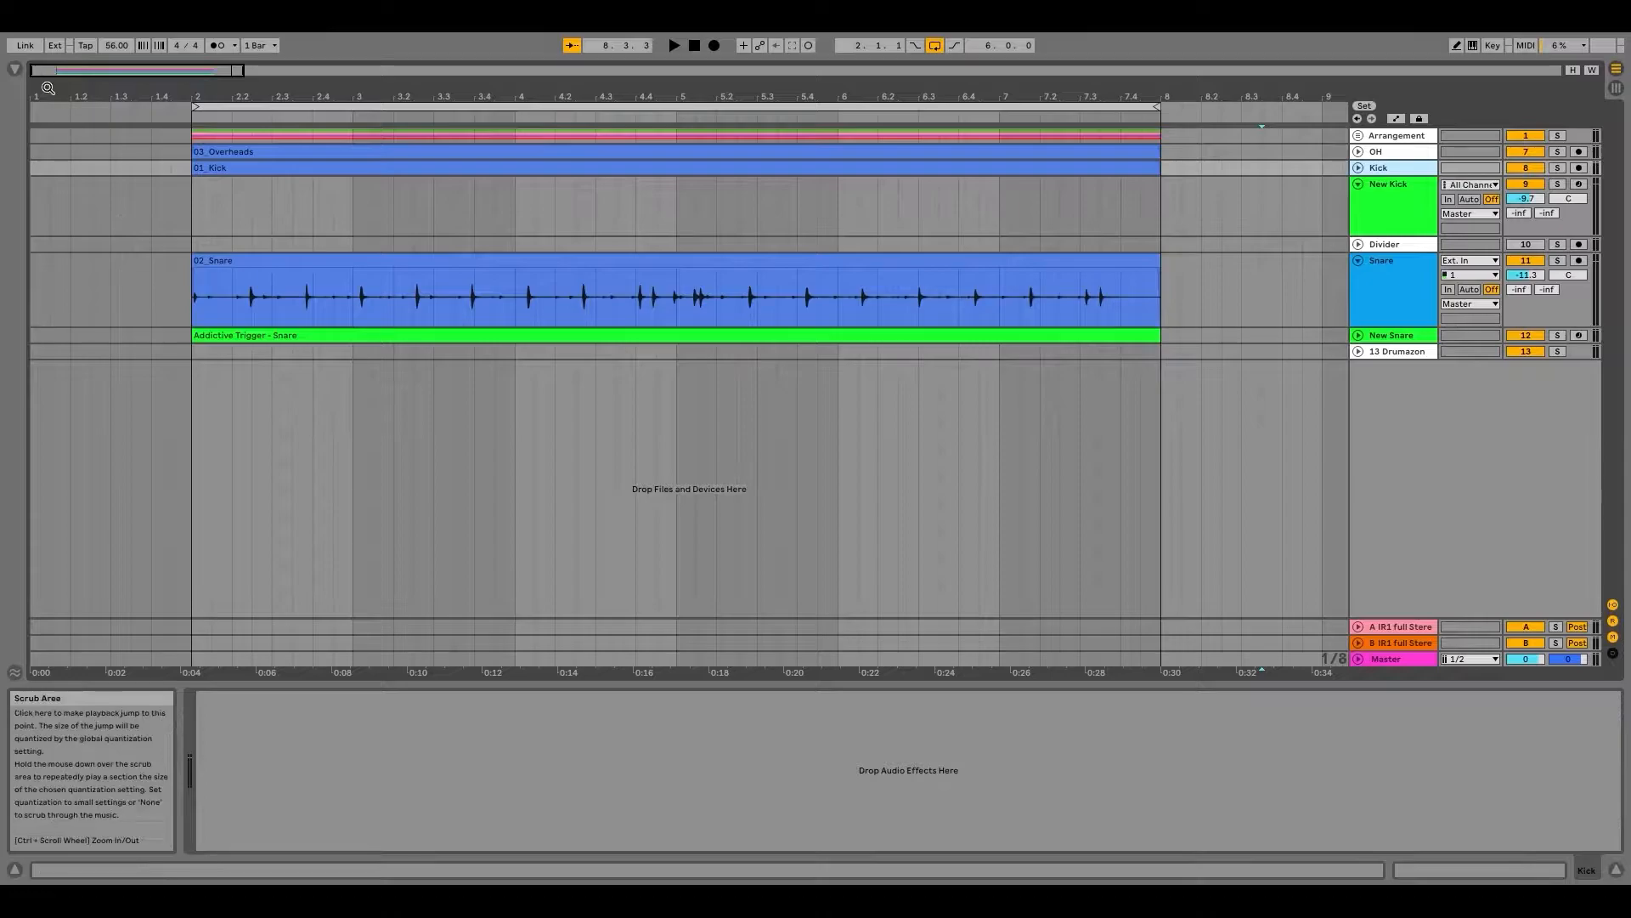
left_click(14, 70)
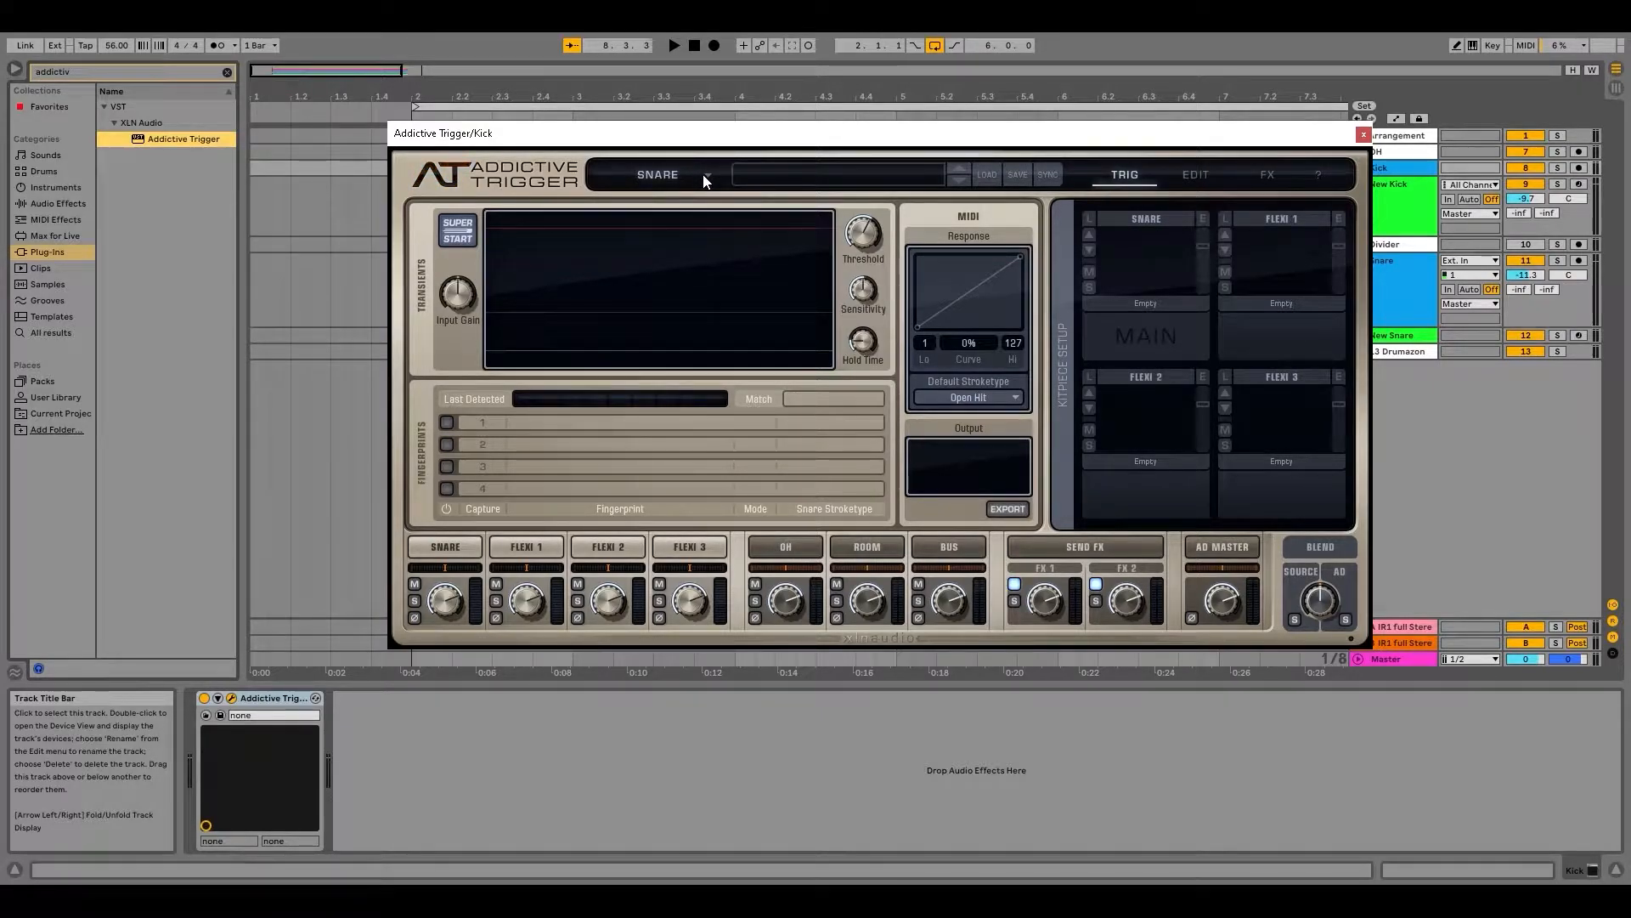
Step: Switch Addictive Trigger to Kick and set its MIDI response range to 31 low and 99 high
left_click(643, 172)
left_click(712, 201)
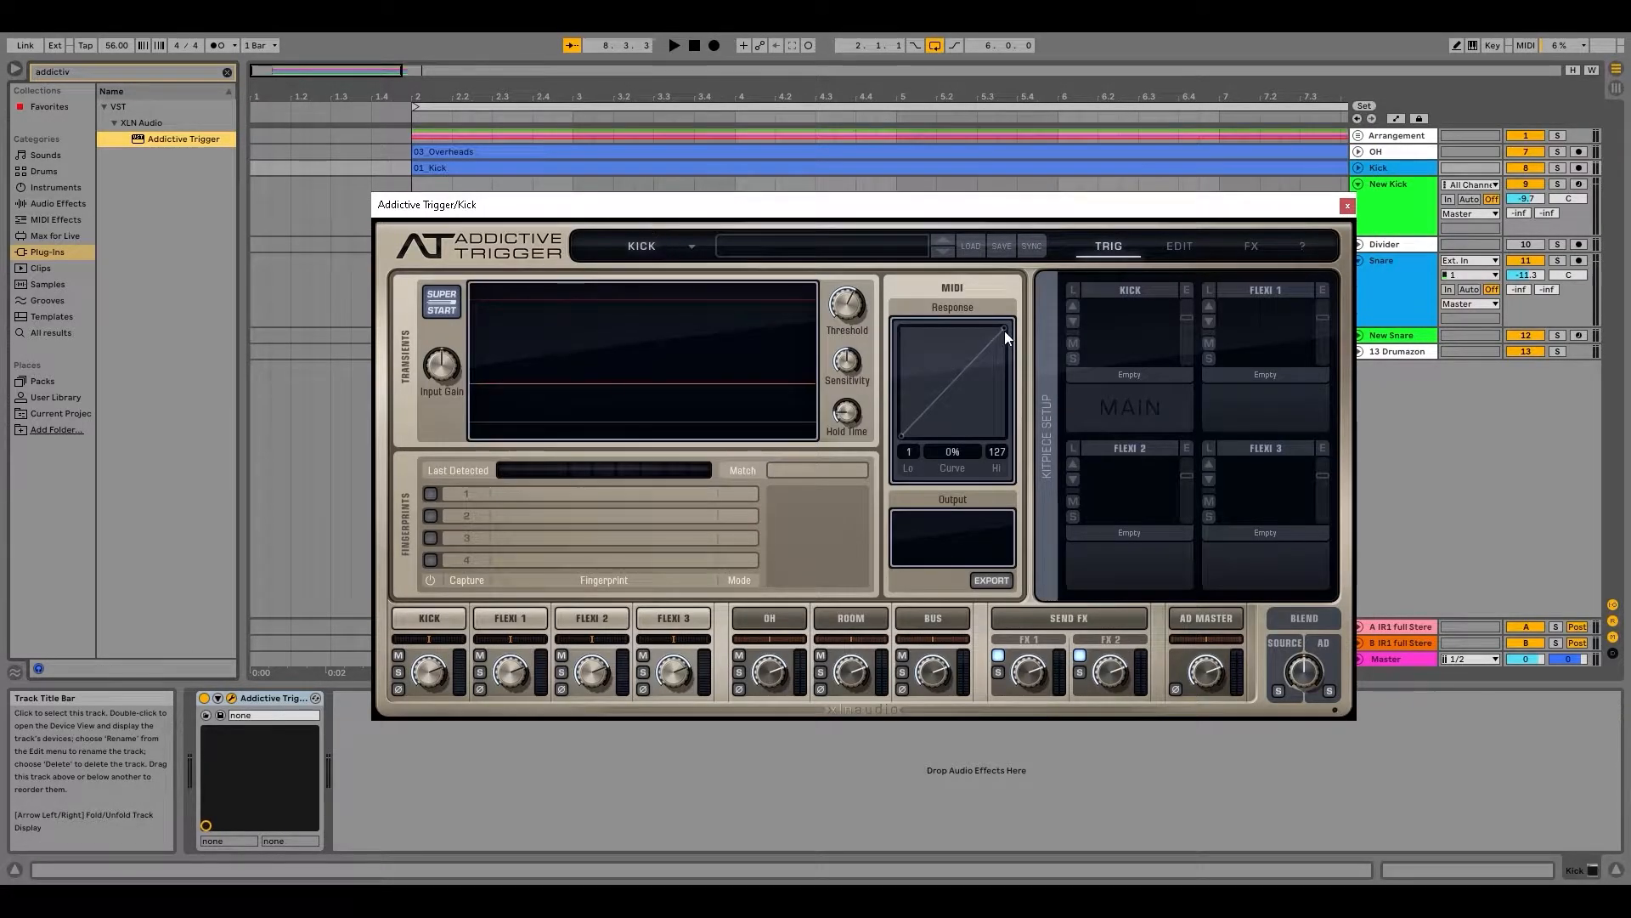
left_click_drag(1002, 331, 1010, 356)
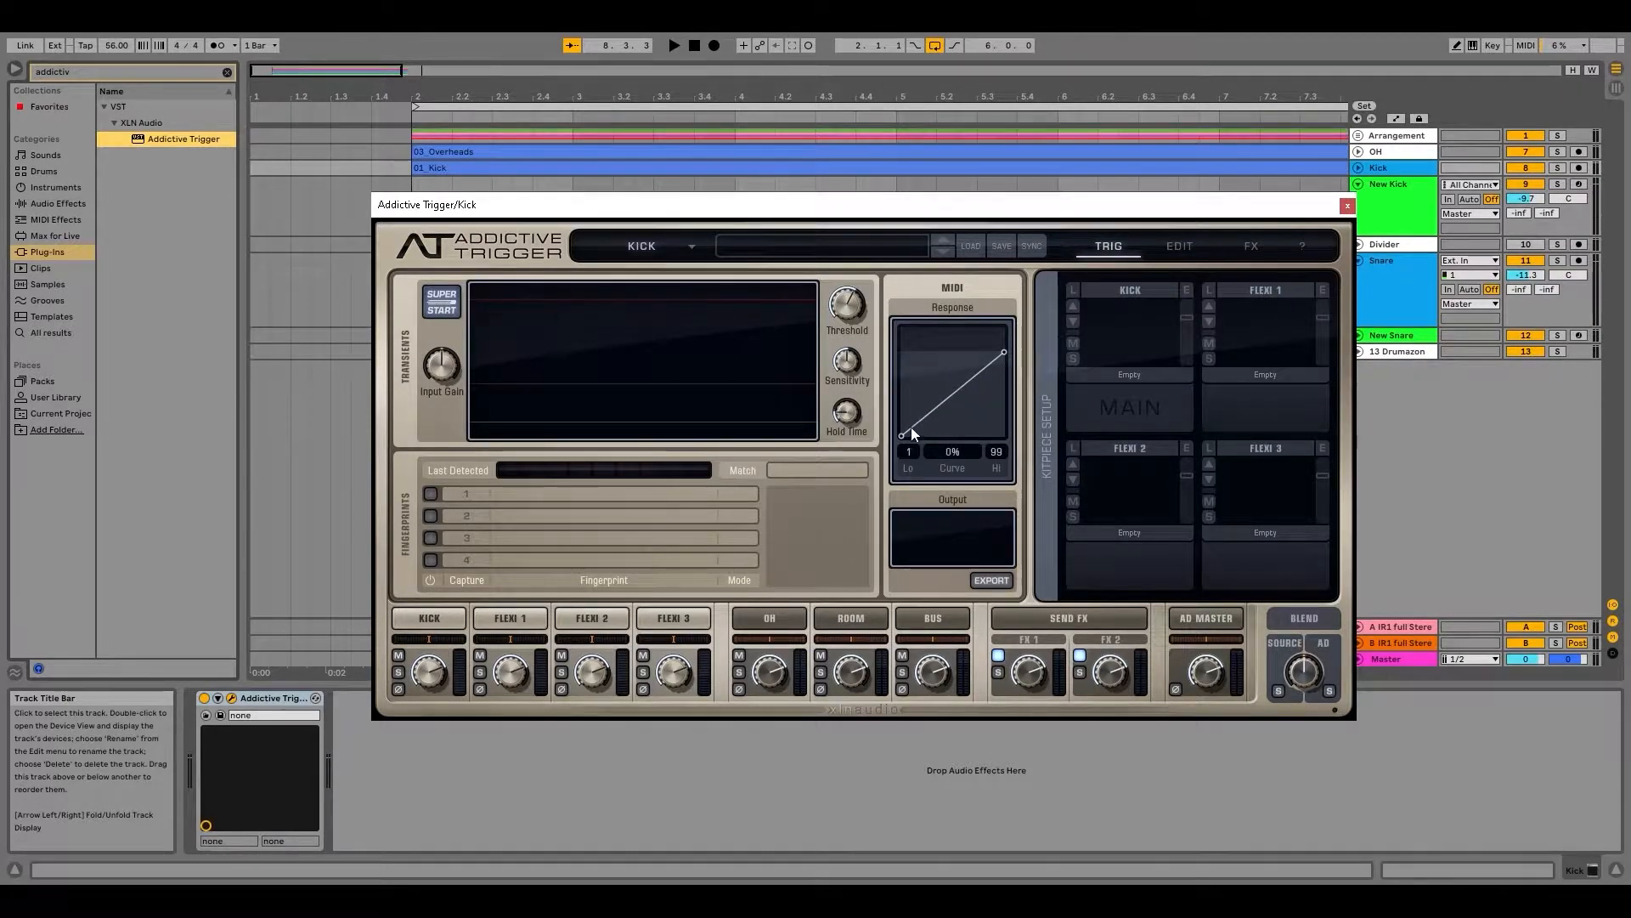
left_click_drag(902, 435, 901, 414)
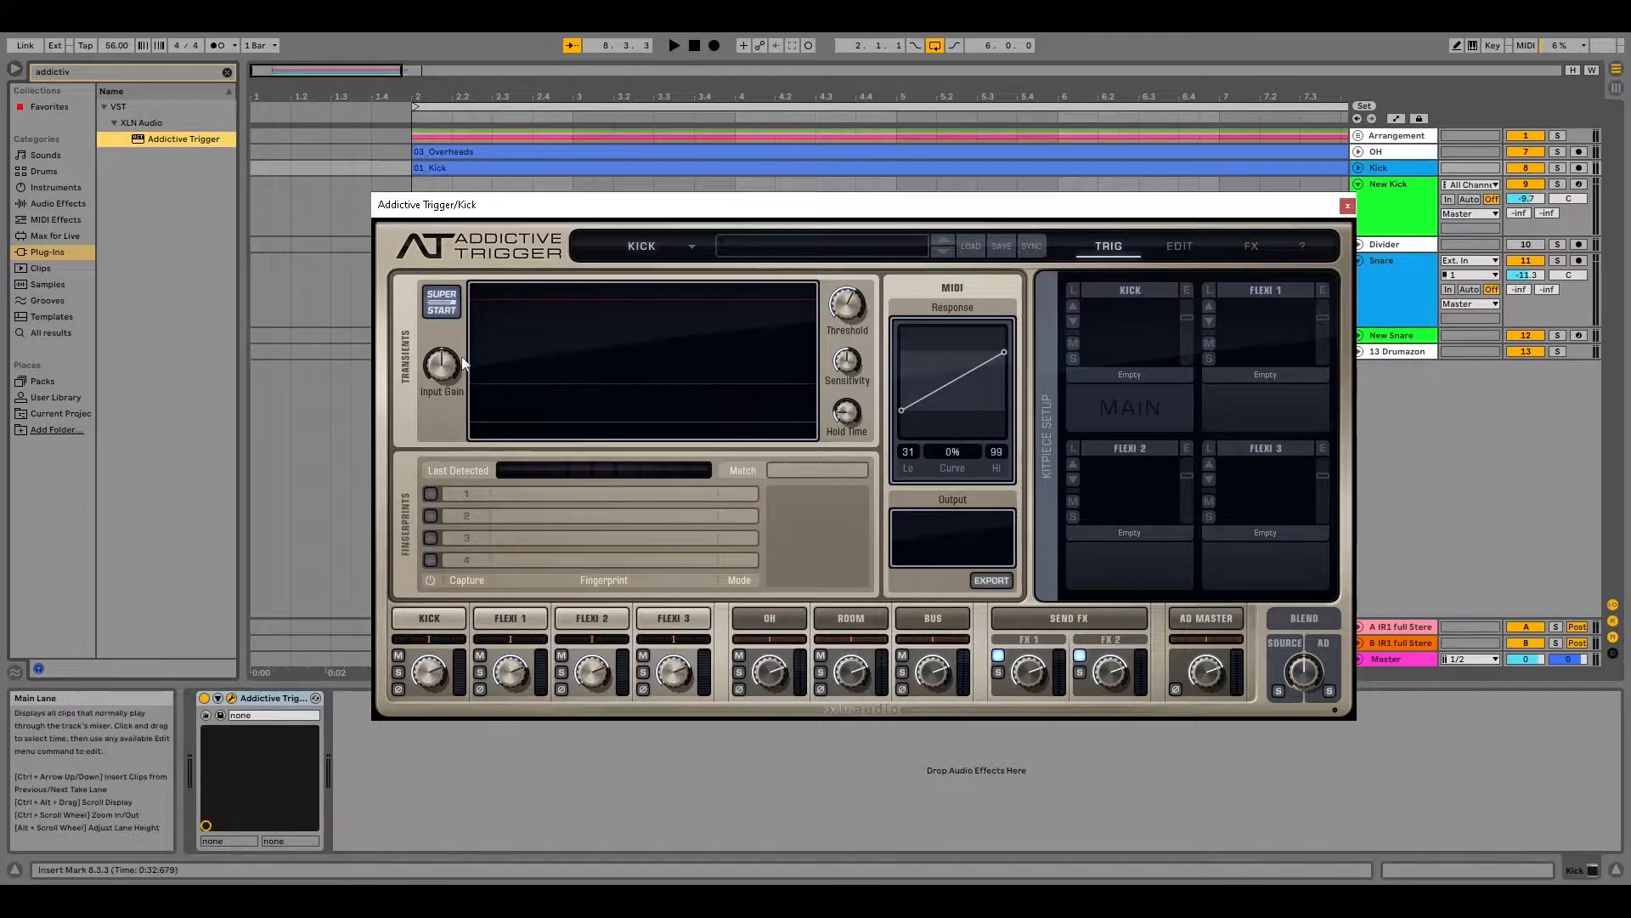
Step: Run SuperStart on the kick recording by playing the arrangement from the start, then stop playback
left_click(443, 304)
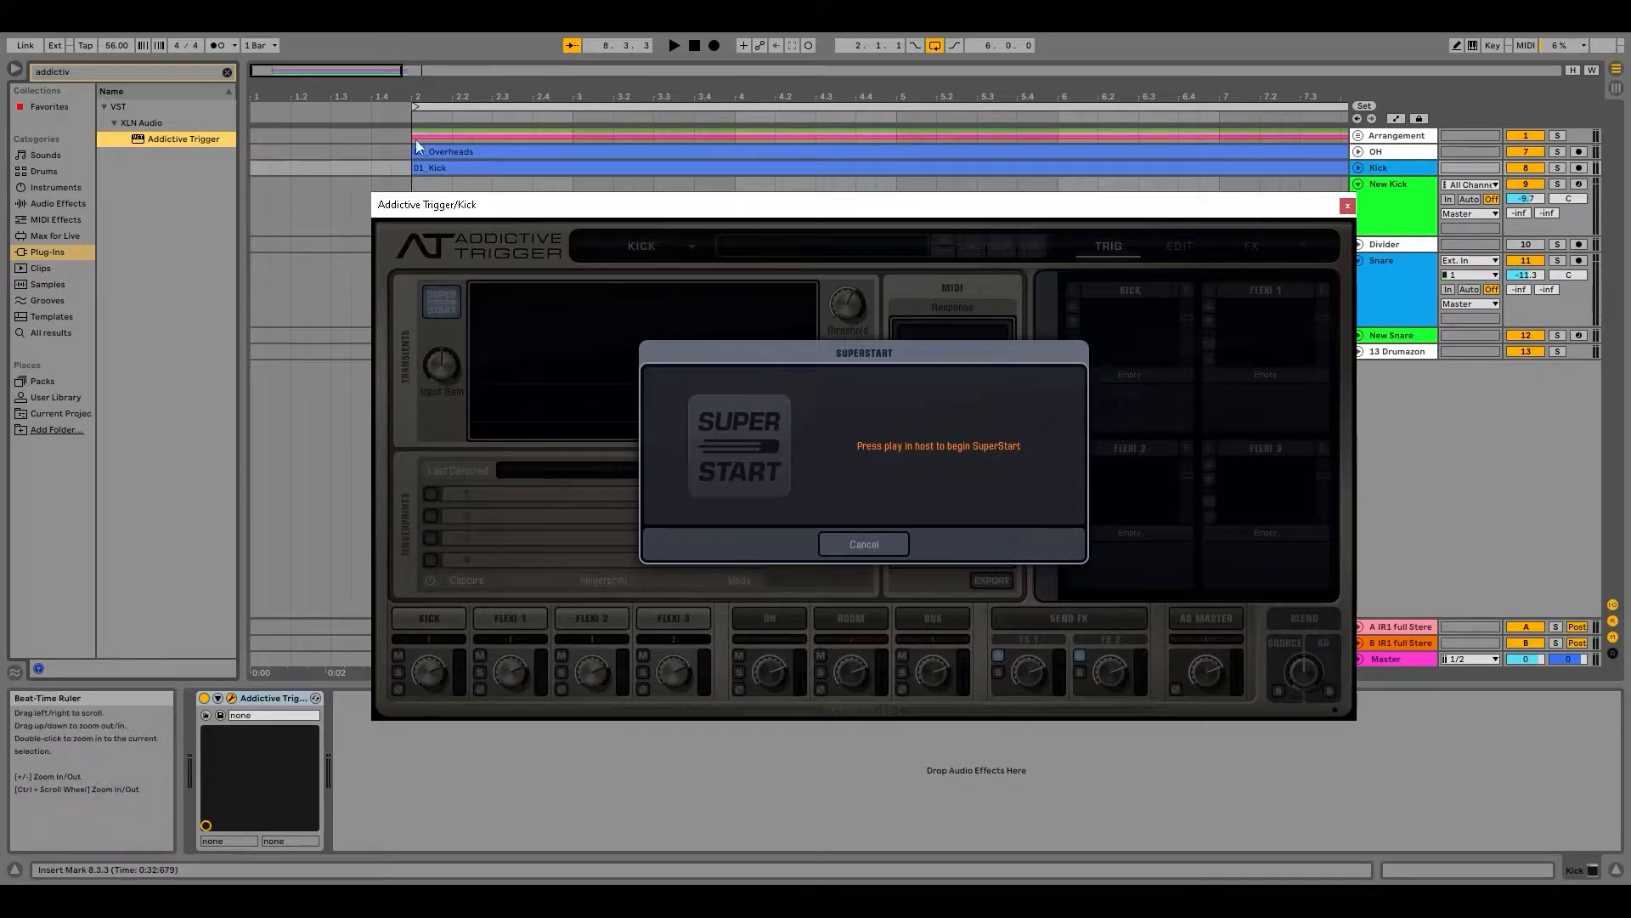
left_click(684, 48)
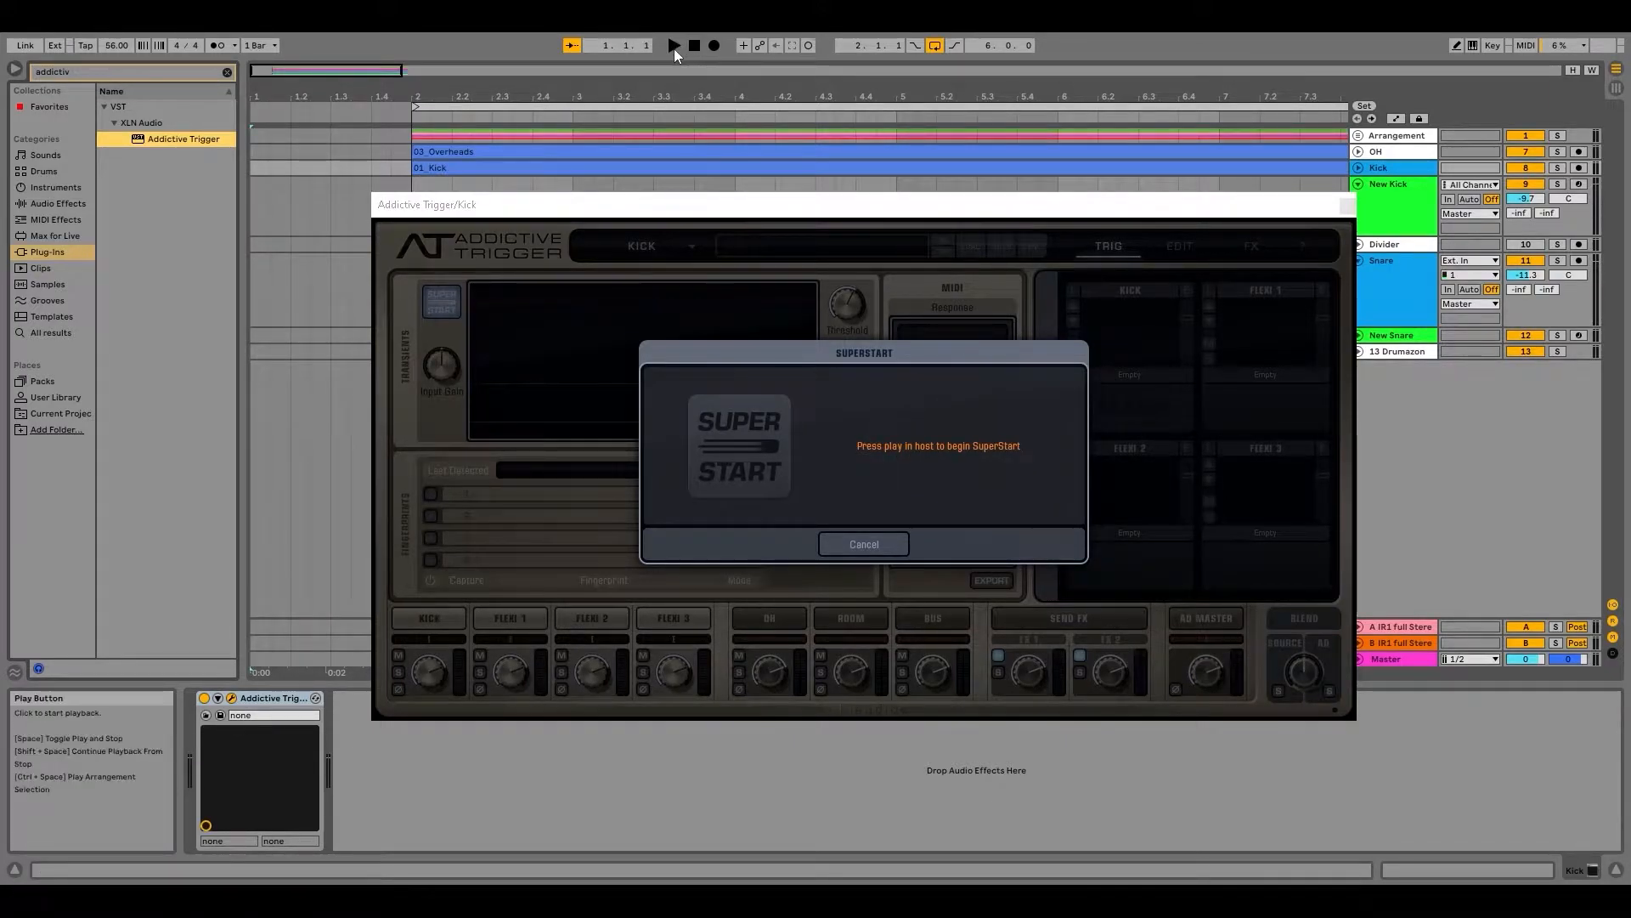
left_click(675, 48)
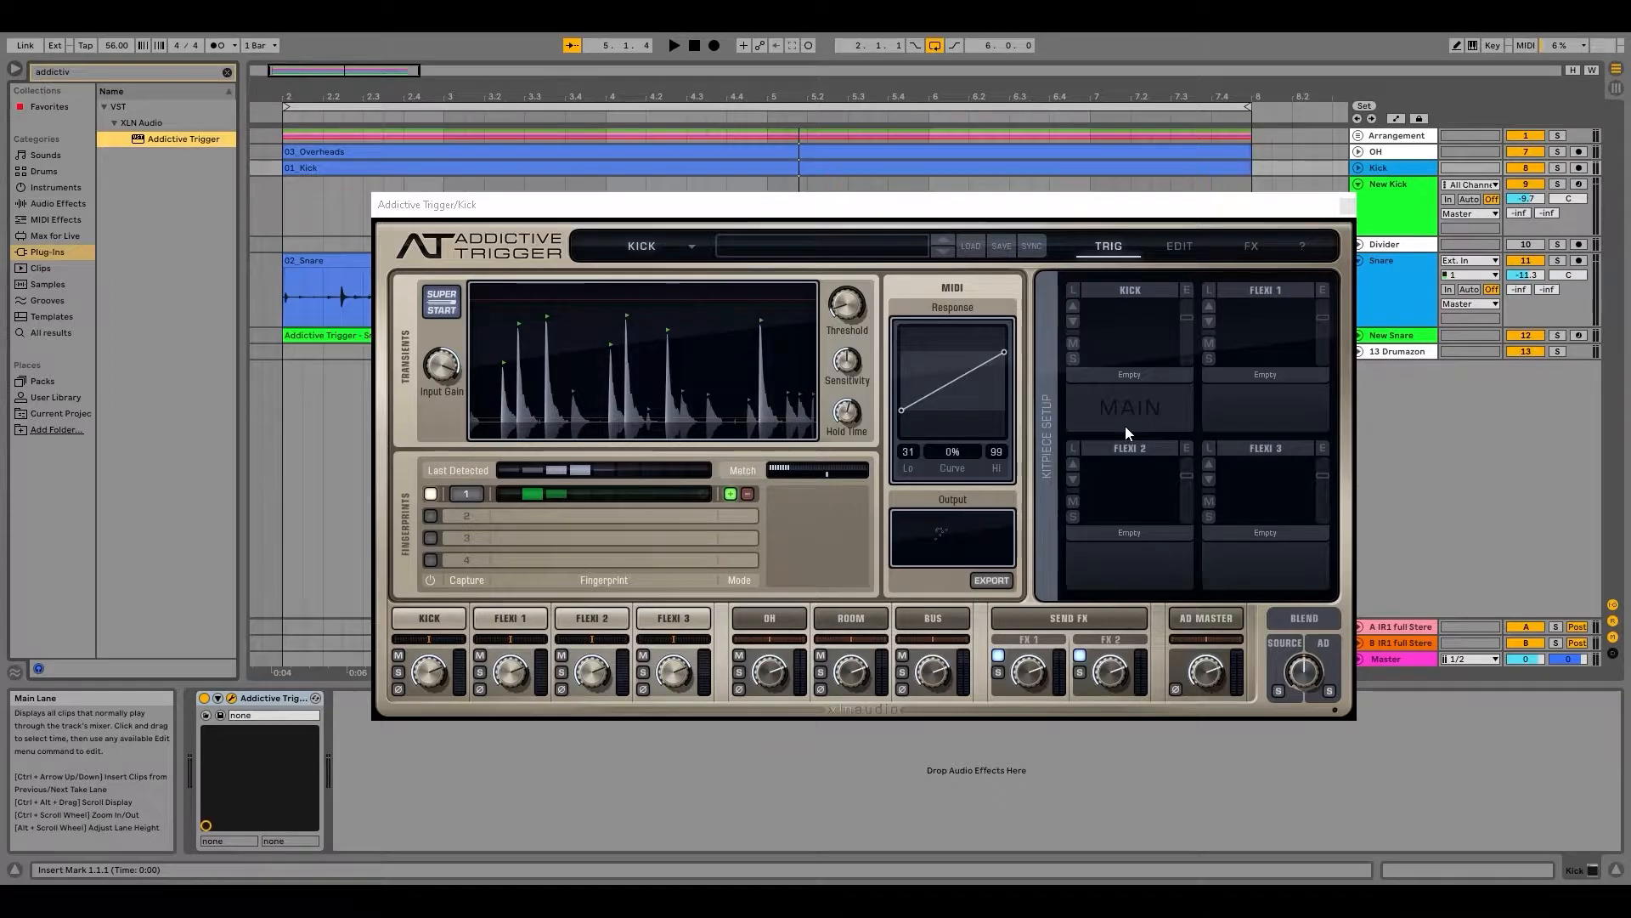
left_click(692, 45)
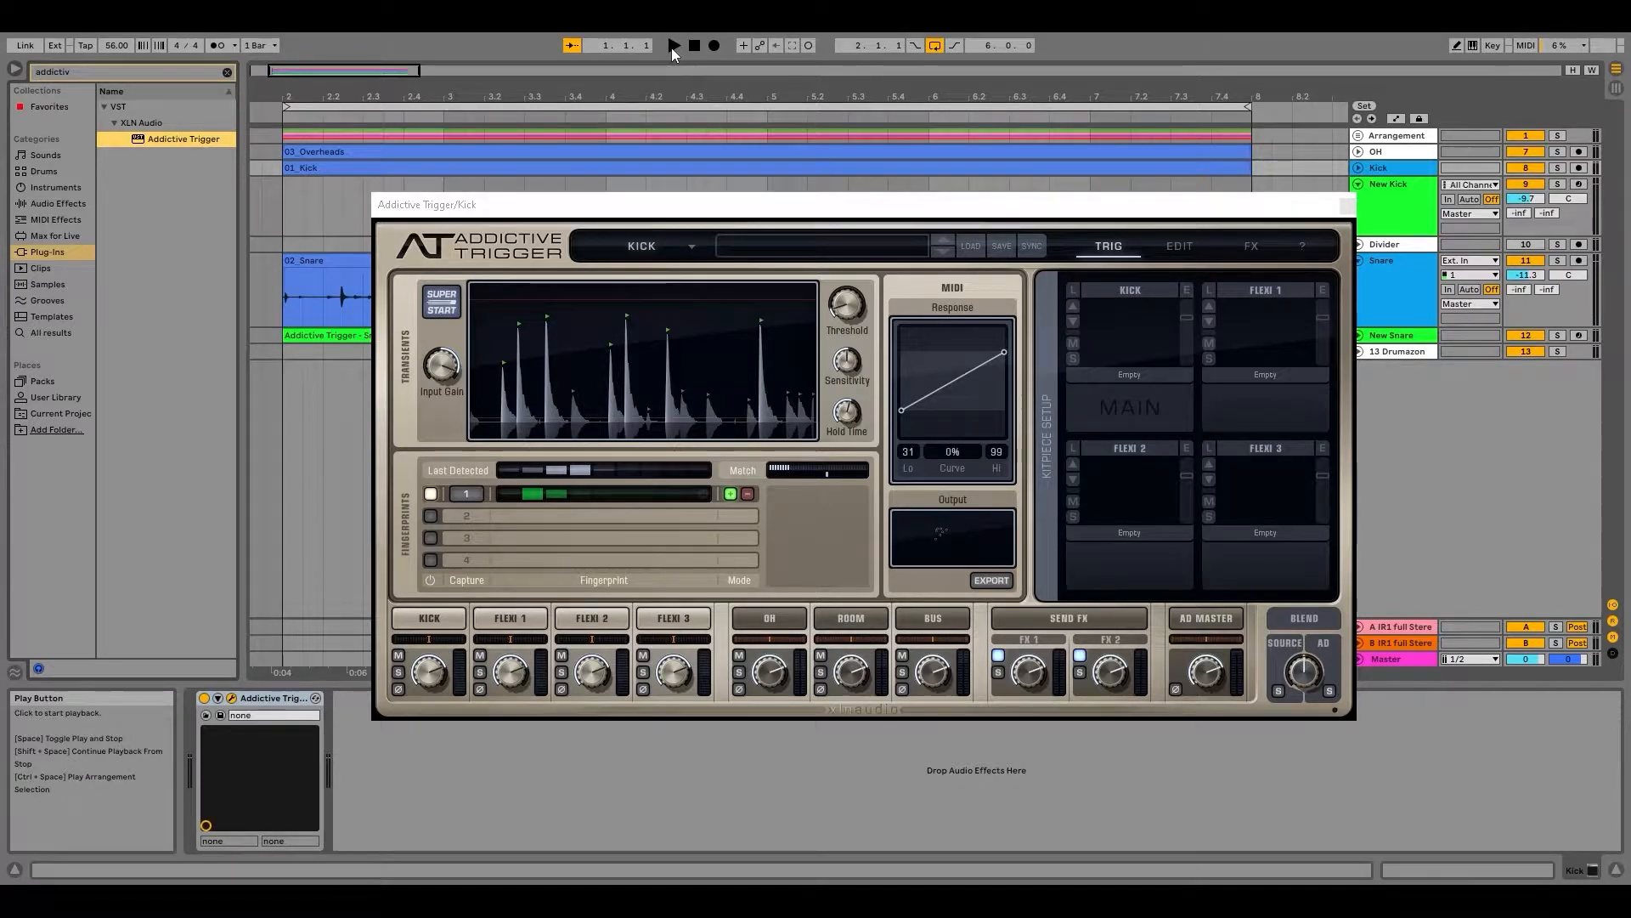
Step: Turn off the arrangement loop and play the song from the start to past the kick clip's end to capture its MIDI
left_click(931, 47)
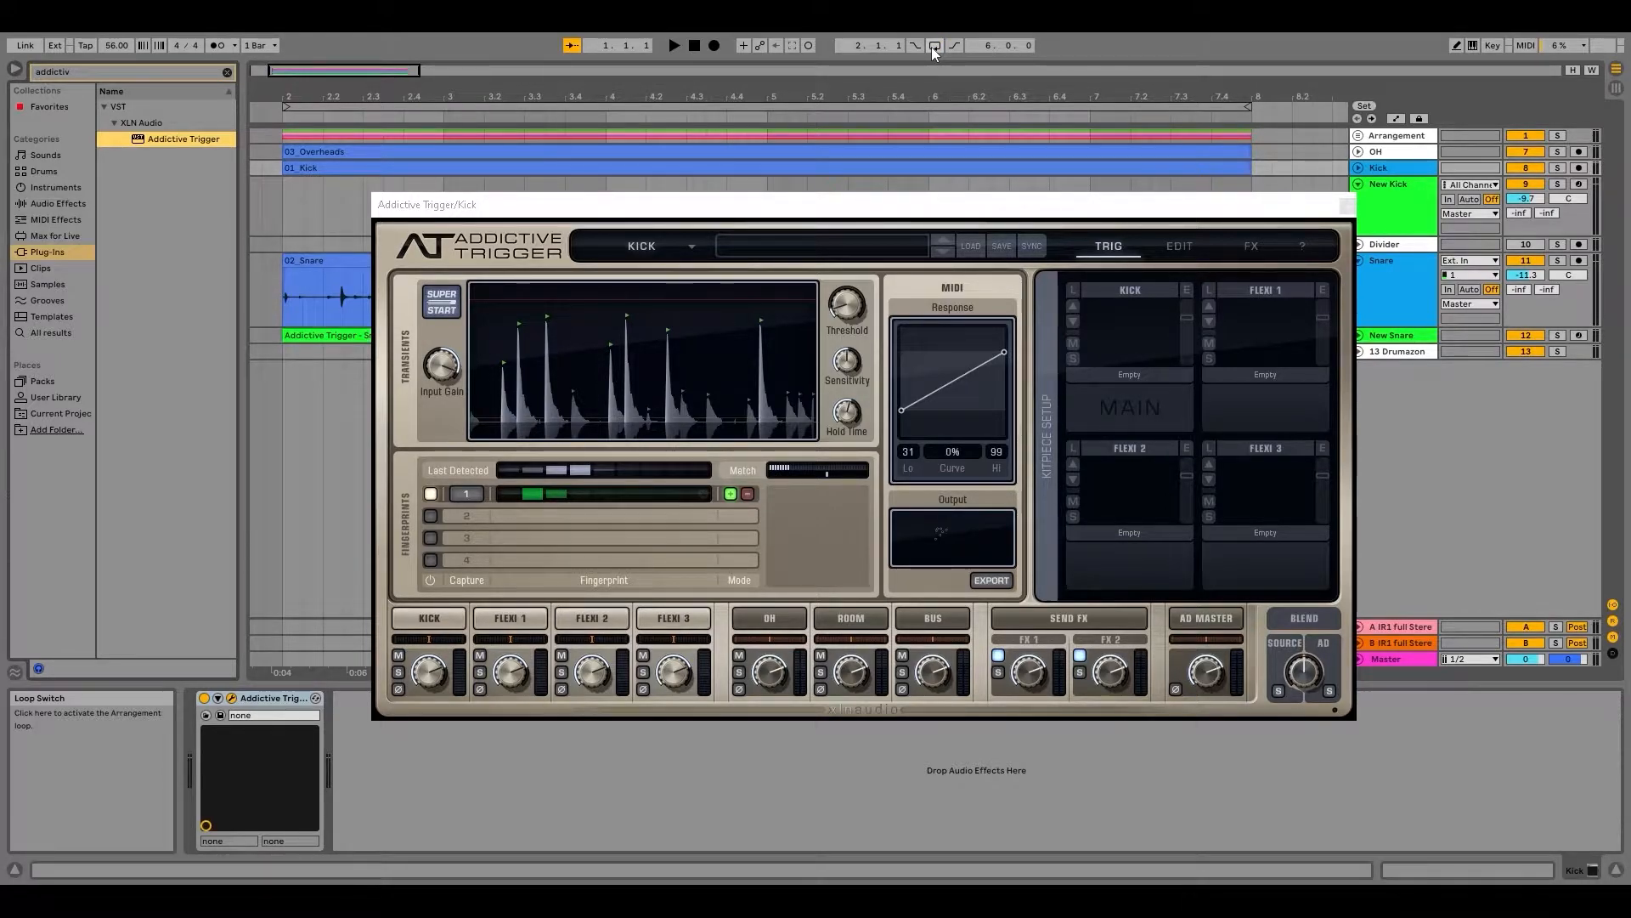
left_click(674, 45)
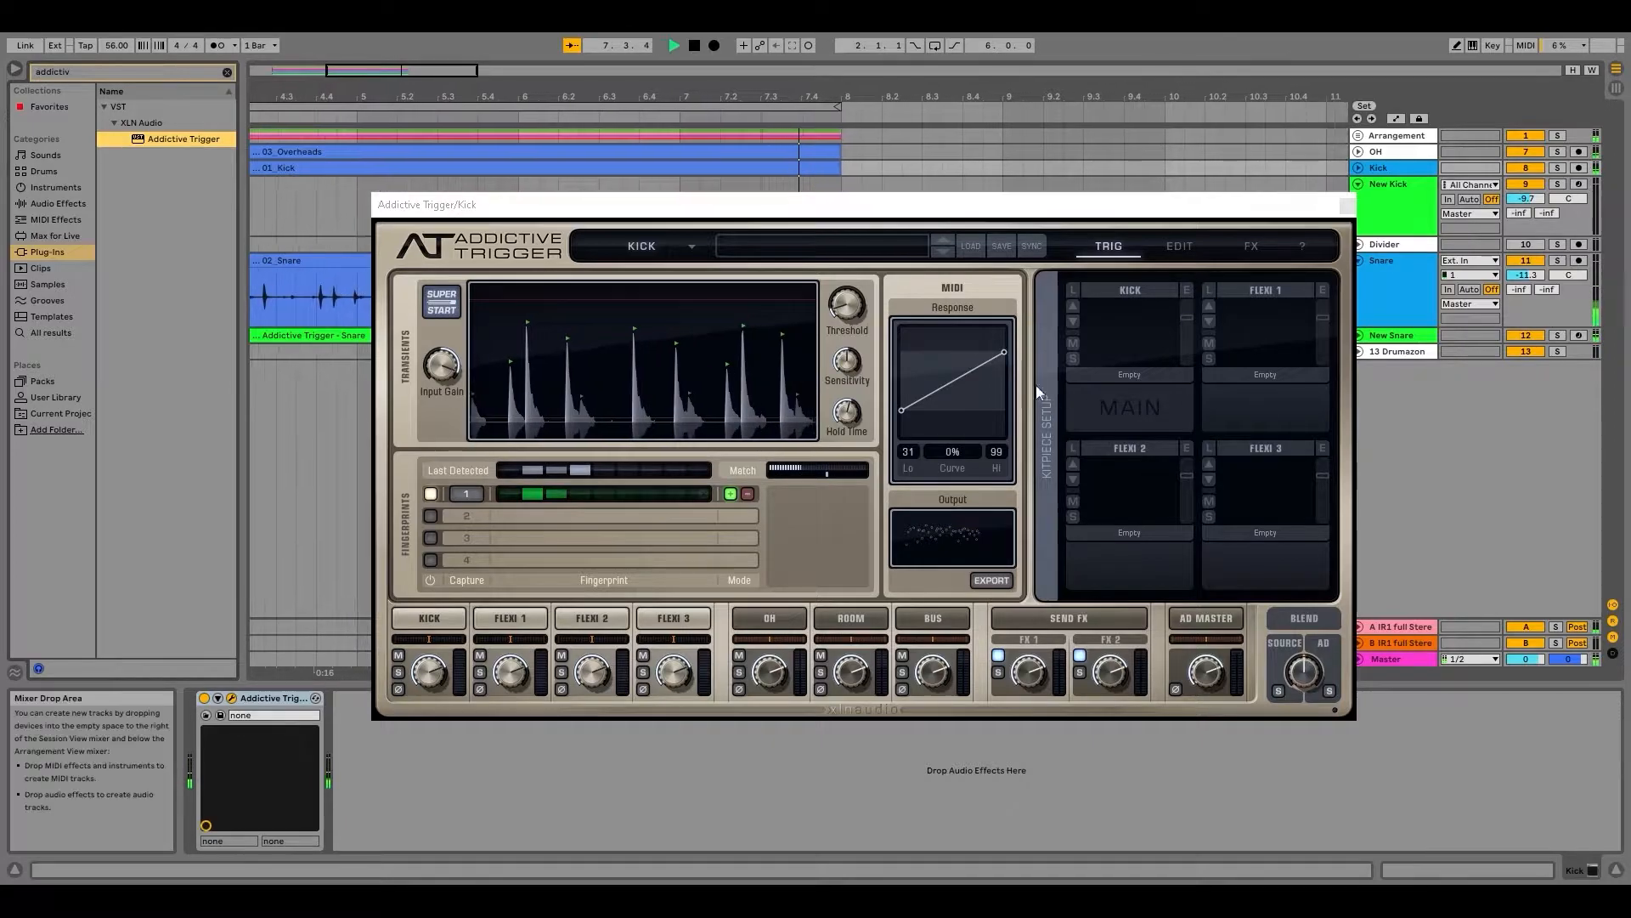
key("space")
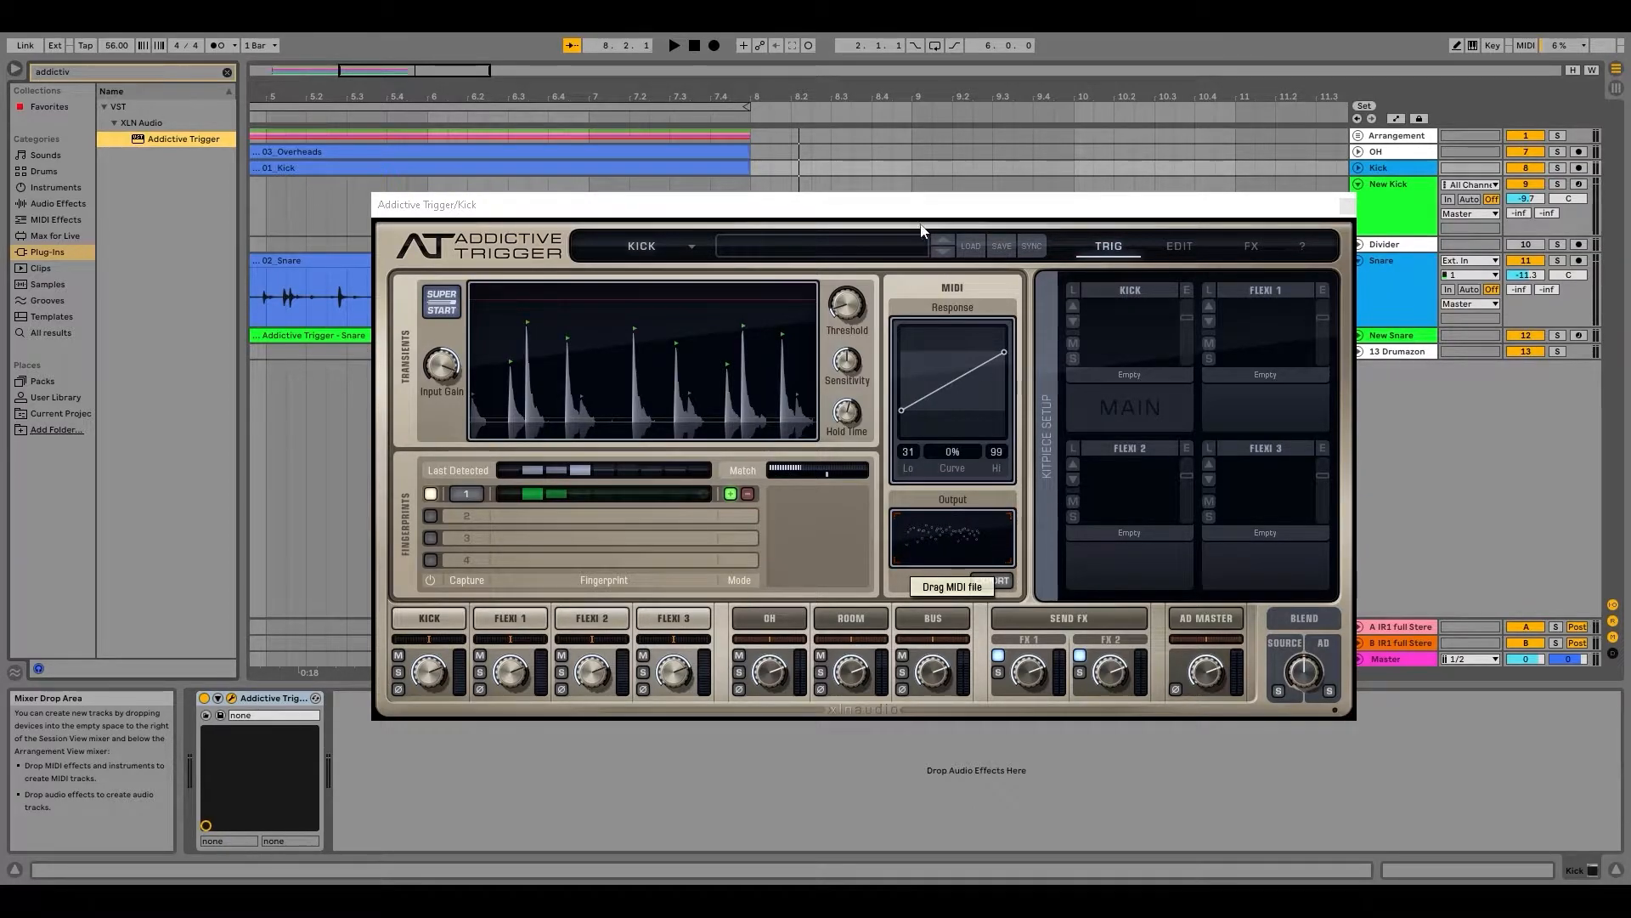
Step: Place Addictive Trigger's captured MIDI output on the New Kick track, accept the tempo and time signature import, and close the plug-in window
left_click_drag(902, 210, 1136, 460)
left_click_drag(1185, 784, 516, 206)
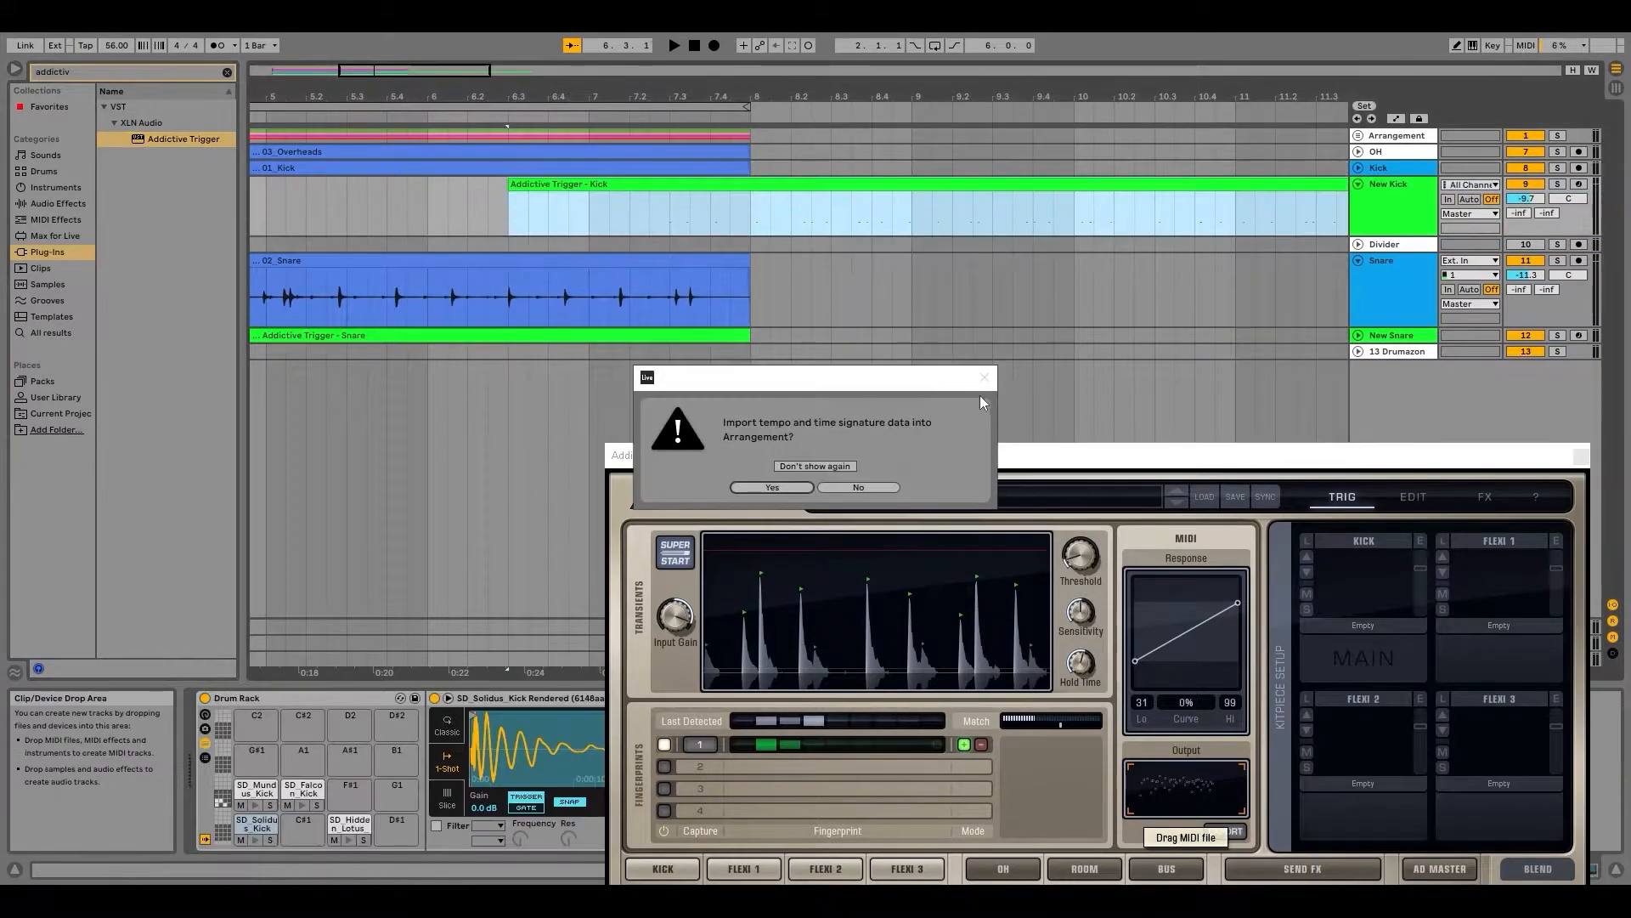
left_click(776, 488)
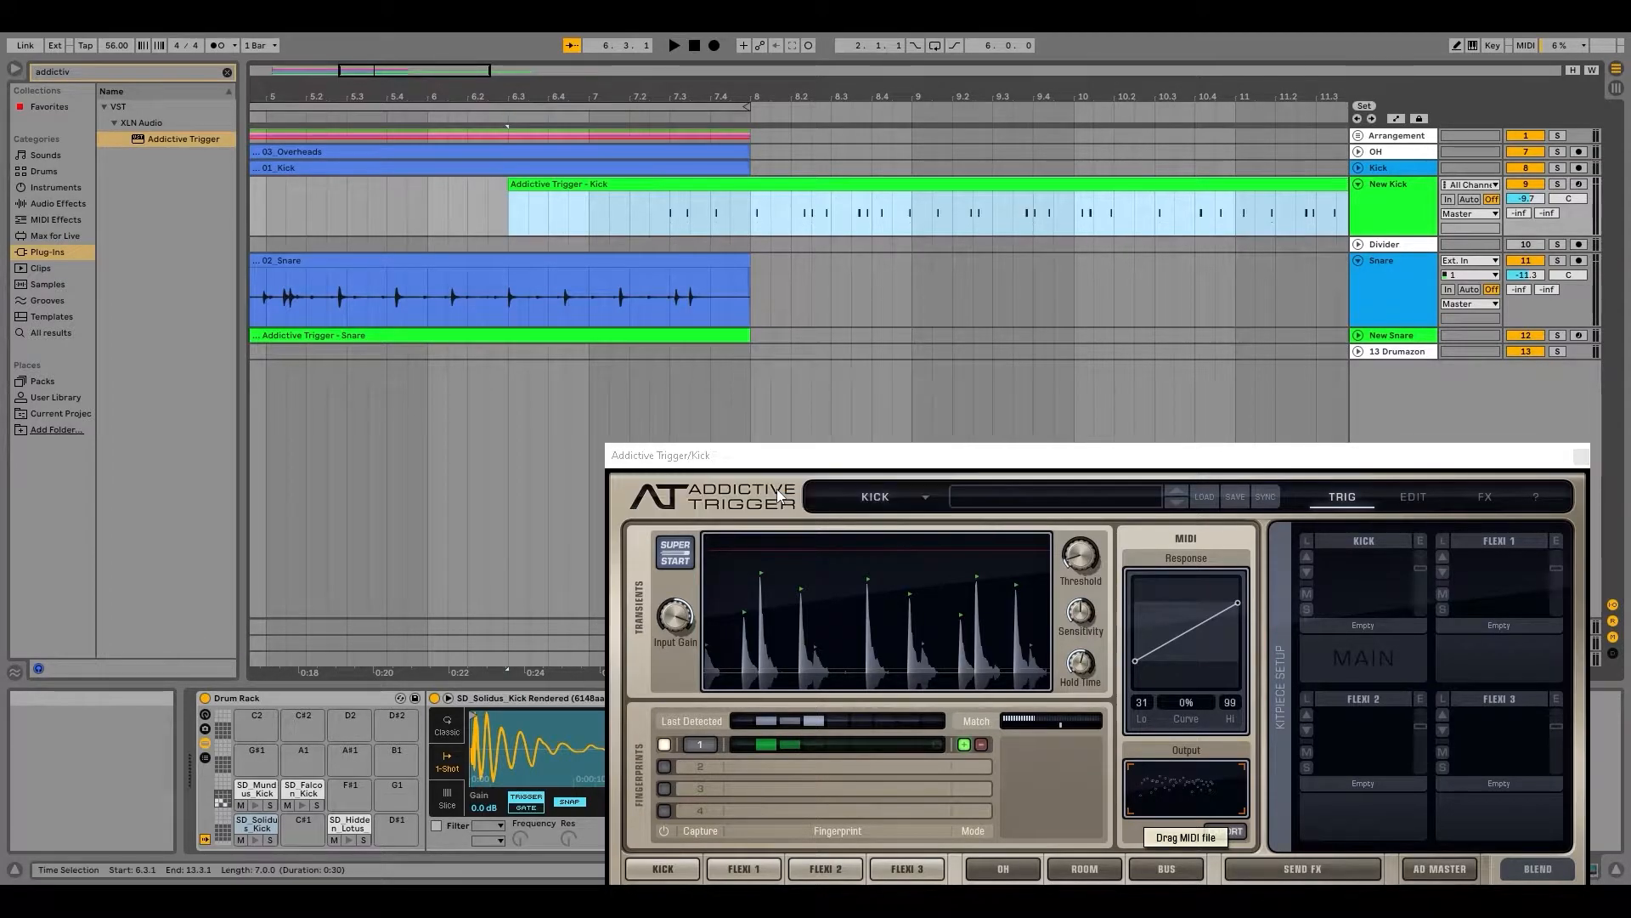
left_click(1581, 456)
Step: Move the Addictive Trigger - Kick clip on the New Kick track so it starts at bar 1
scroll(510, 407, "down", 4)
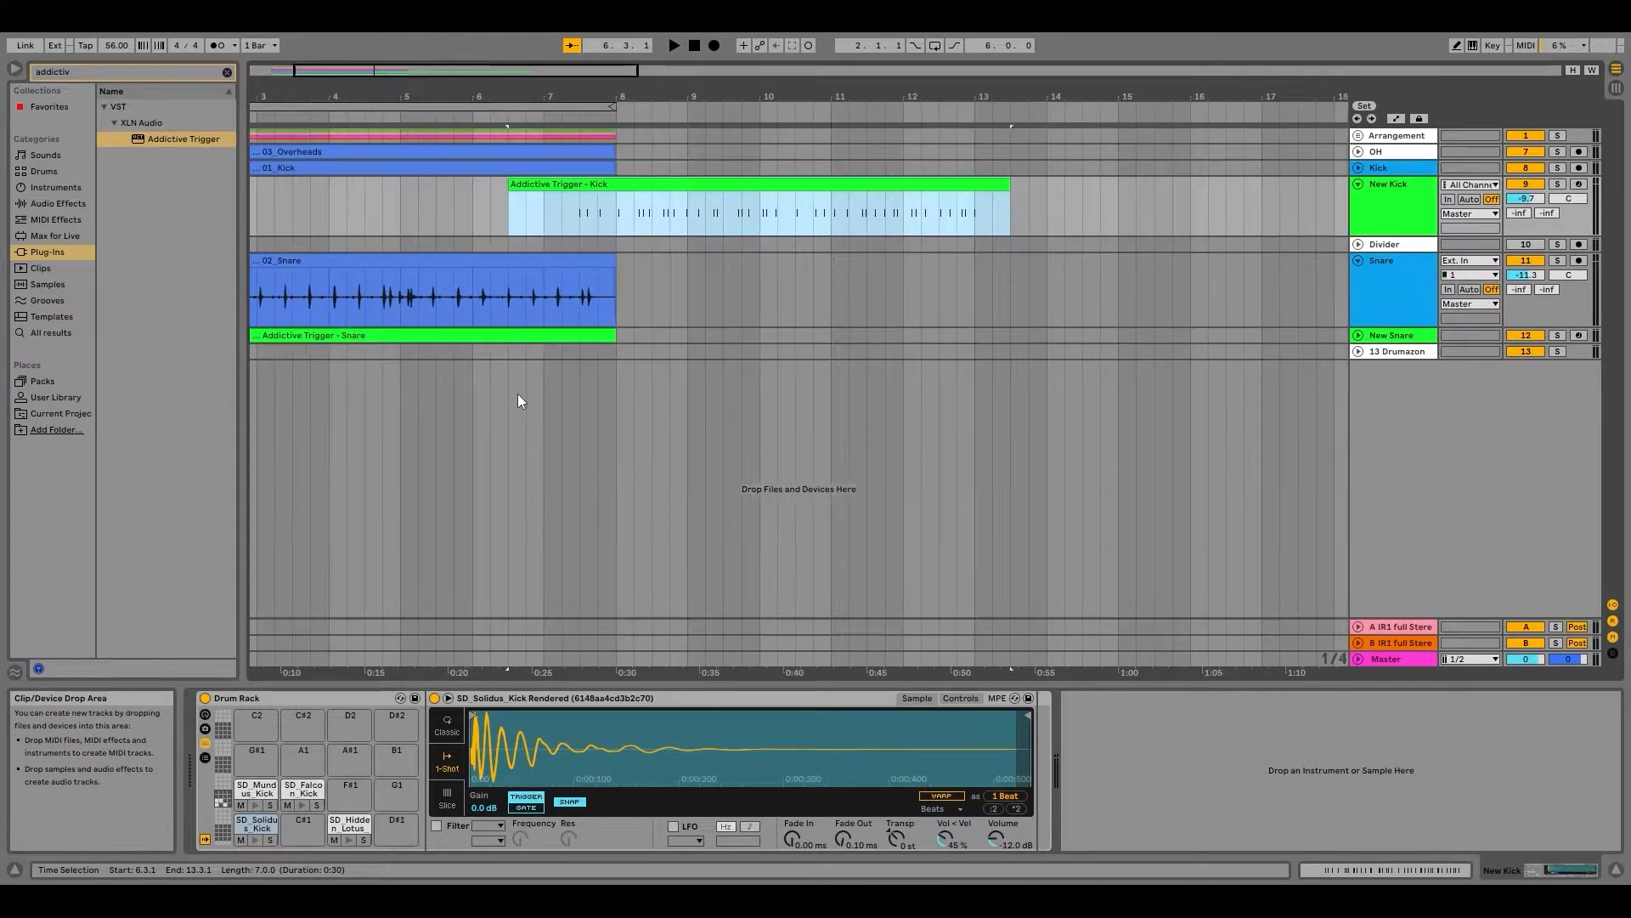
left_click_drag(504, 197, 328, 197)
scroll(328, 192, "up", 5)
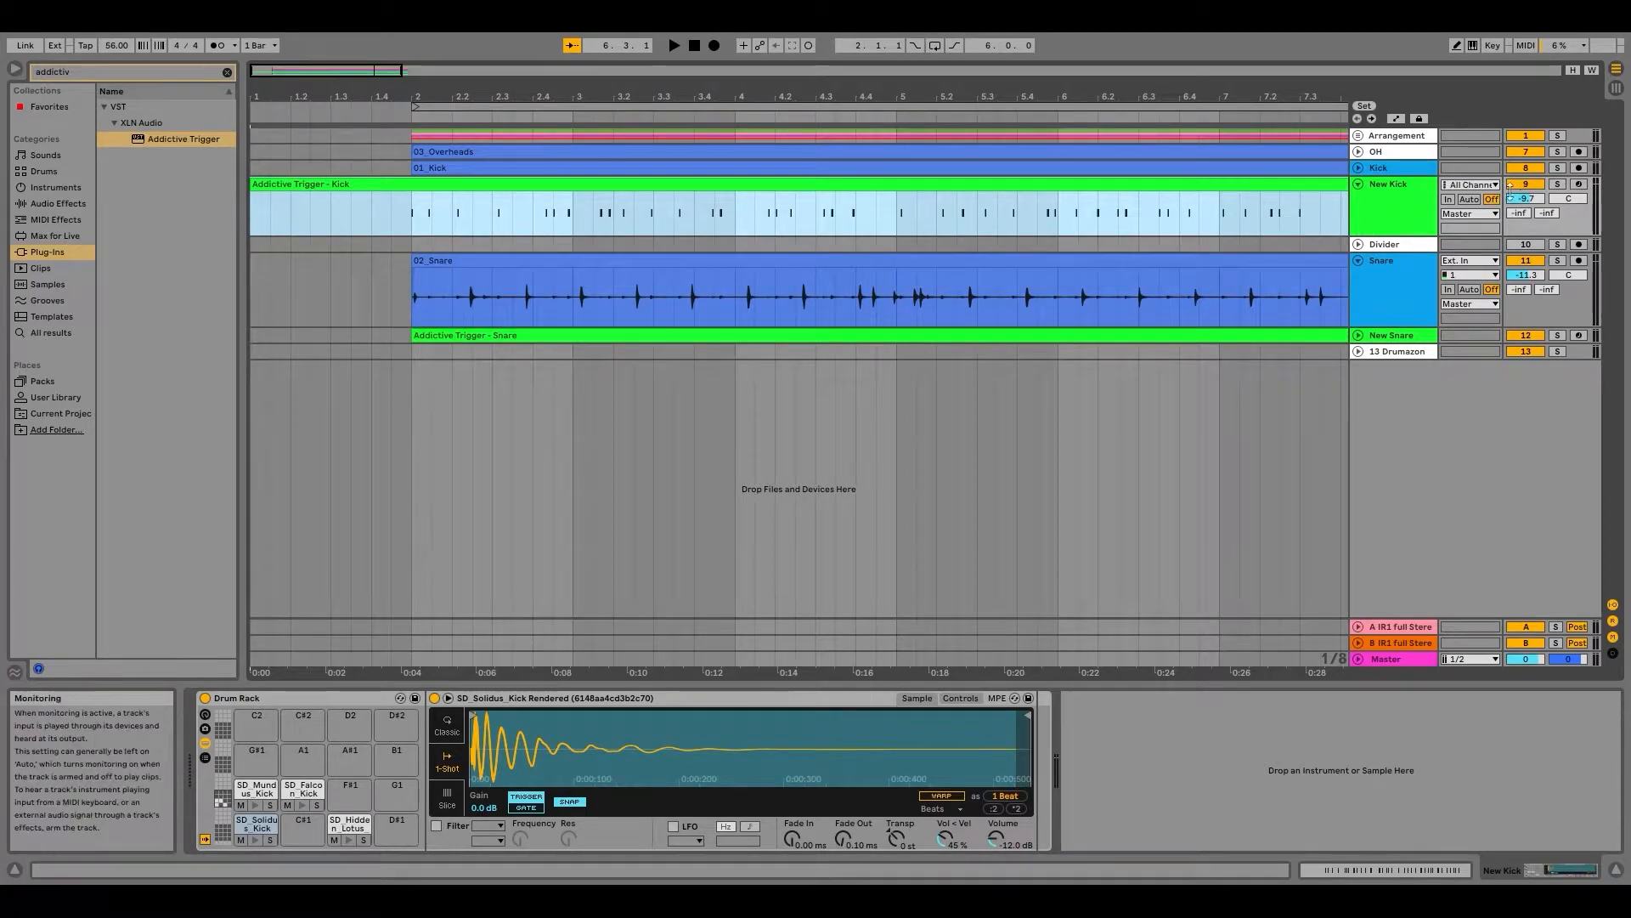
Step: Mute the Kick track, audition the SD_Solidus kick sample, and briefly play the New Kick clip
left_click(1529, 171)
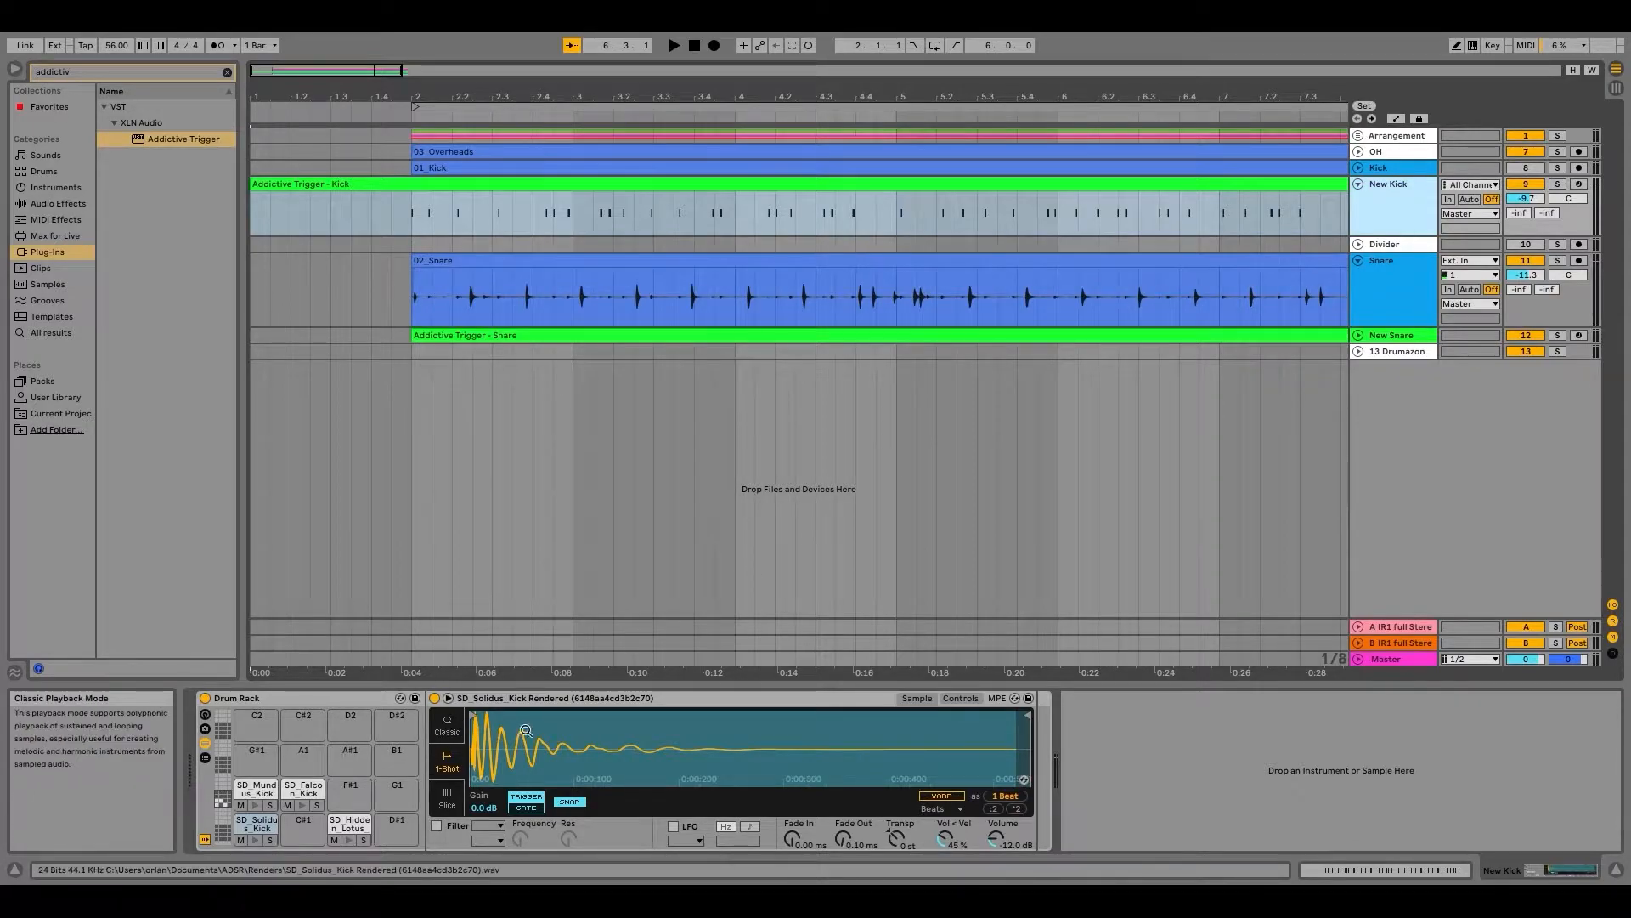
left_click(254, 840)
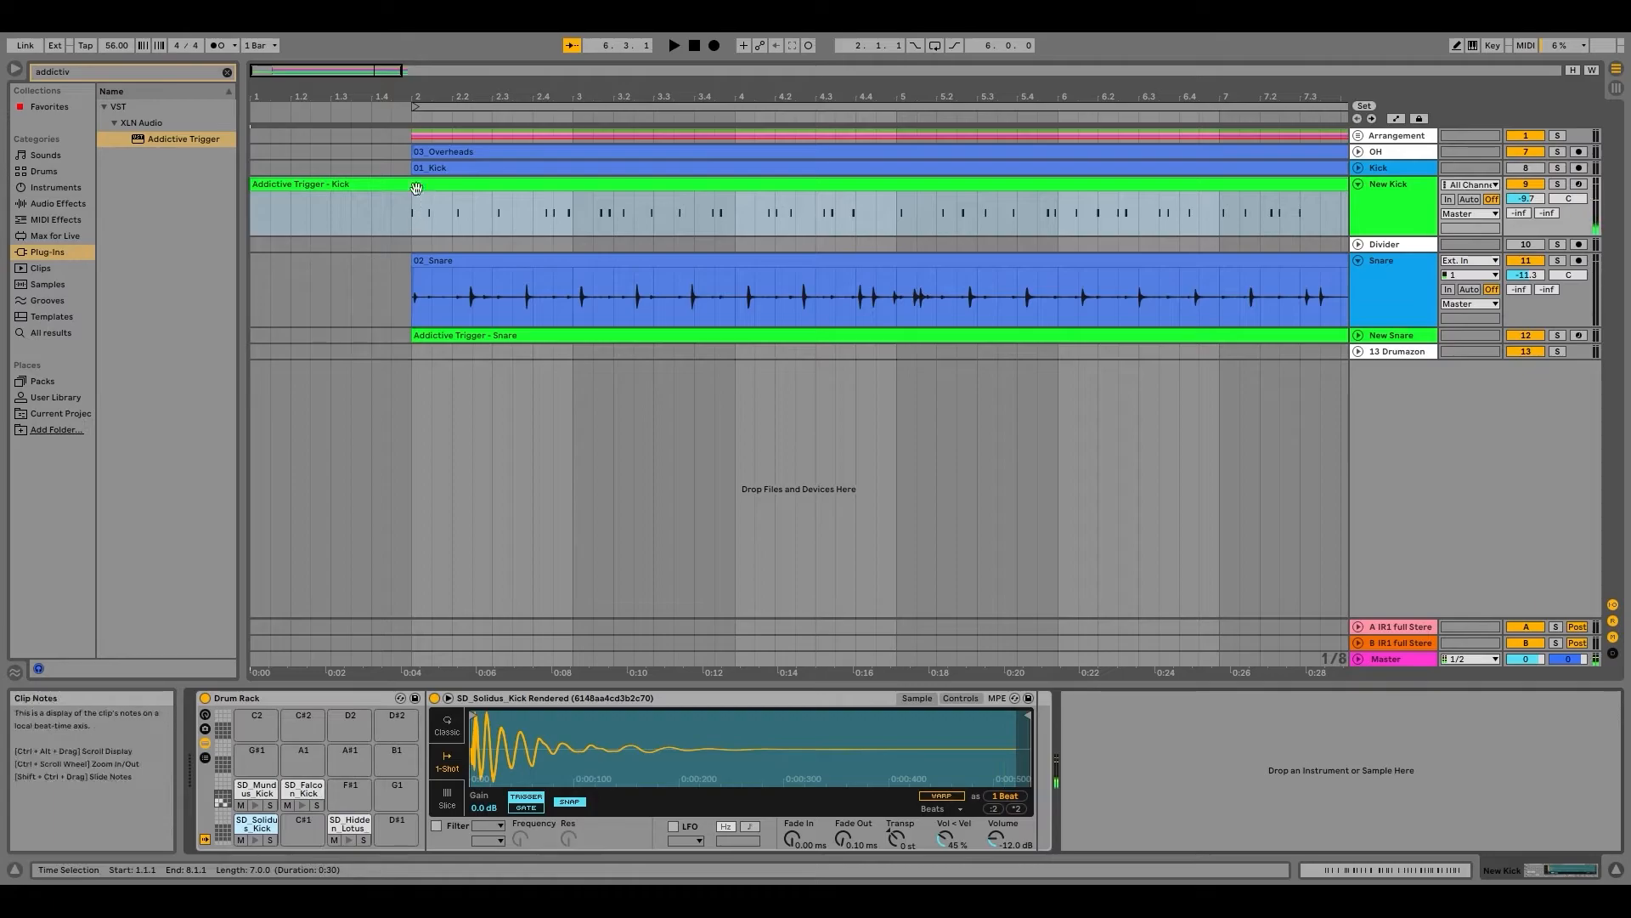
left_click(389, 199)
key("space")
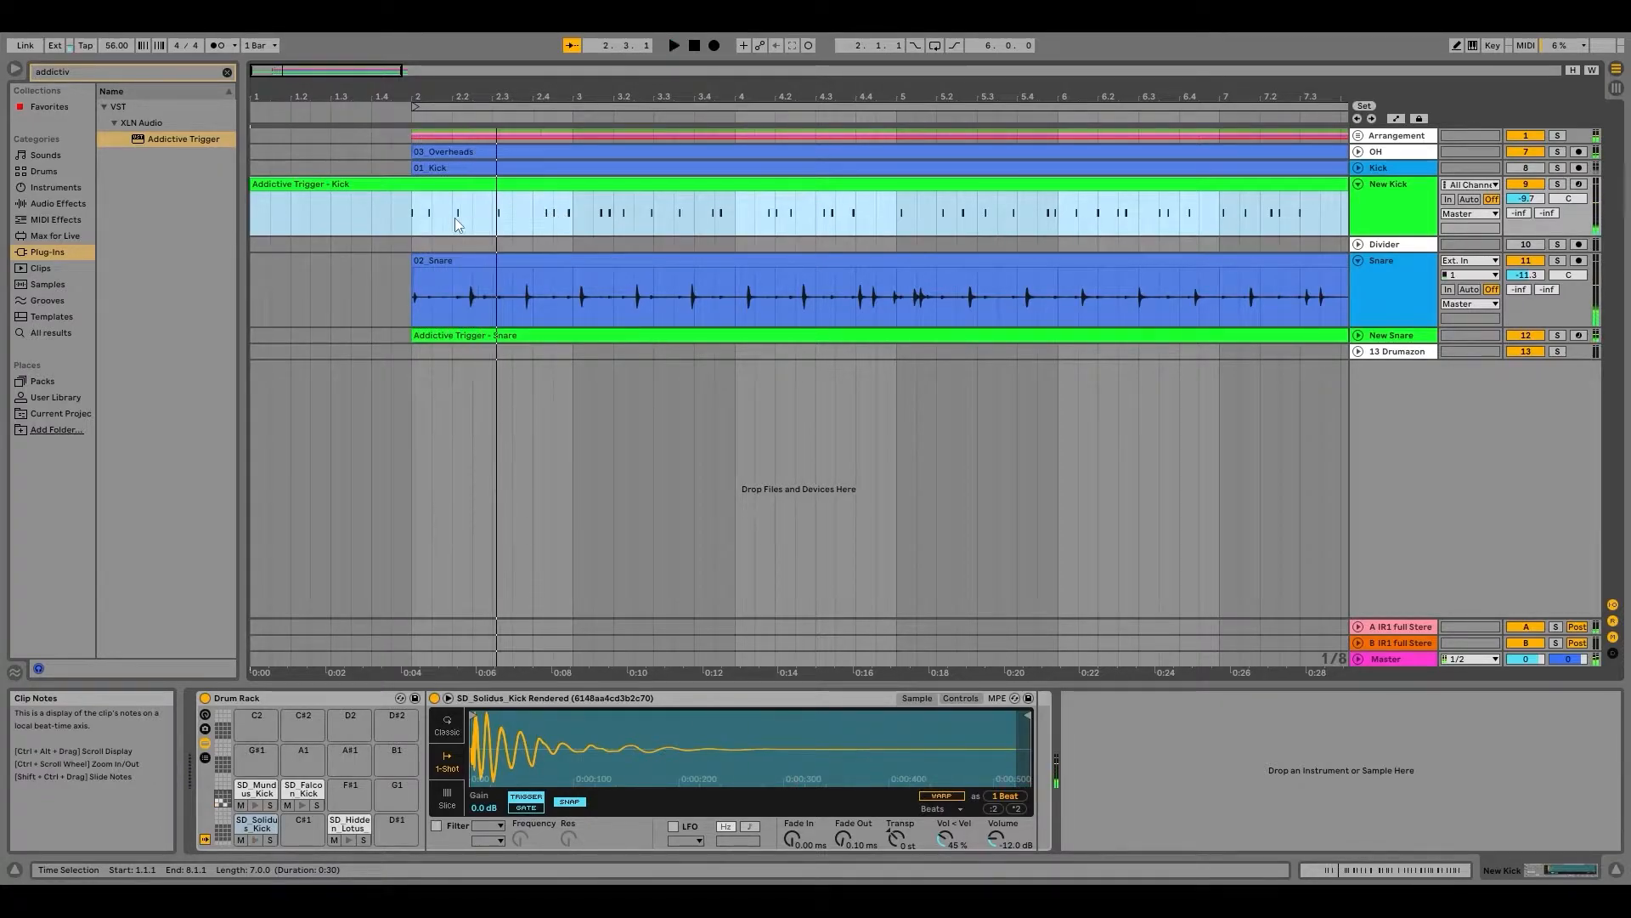
Step: Unfold the Kick track and compare its waveform with the first MIDI note at bar 2 of the New Kick clip
scroll(394, 207, "up", 6)
scroll(514, 219, "up", 2)
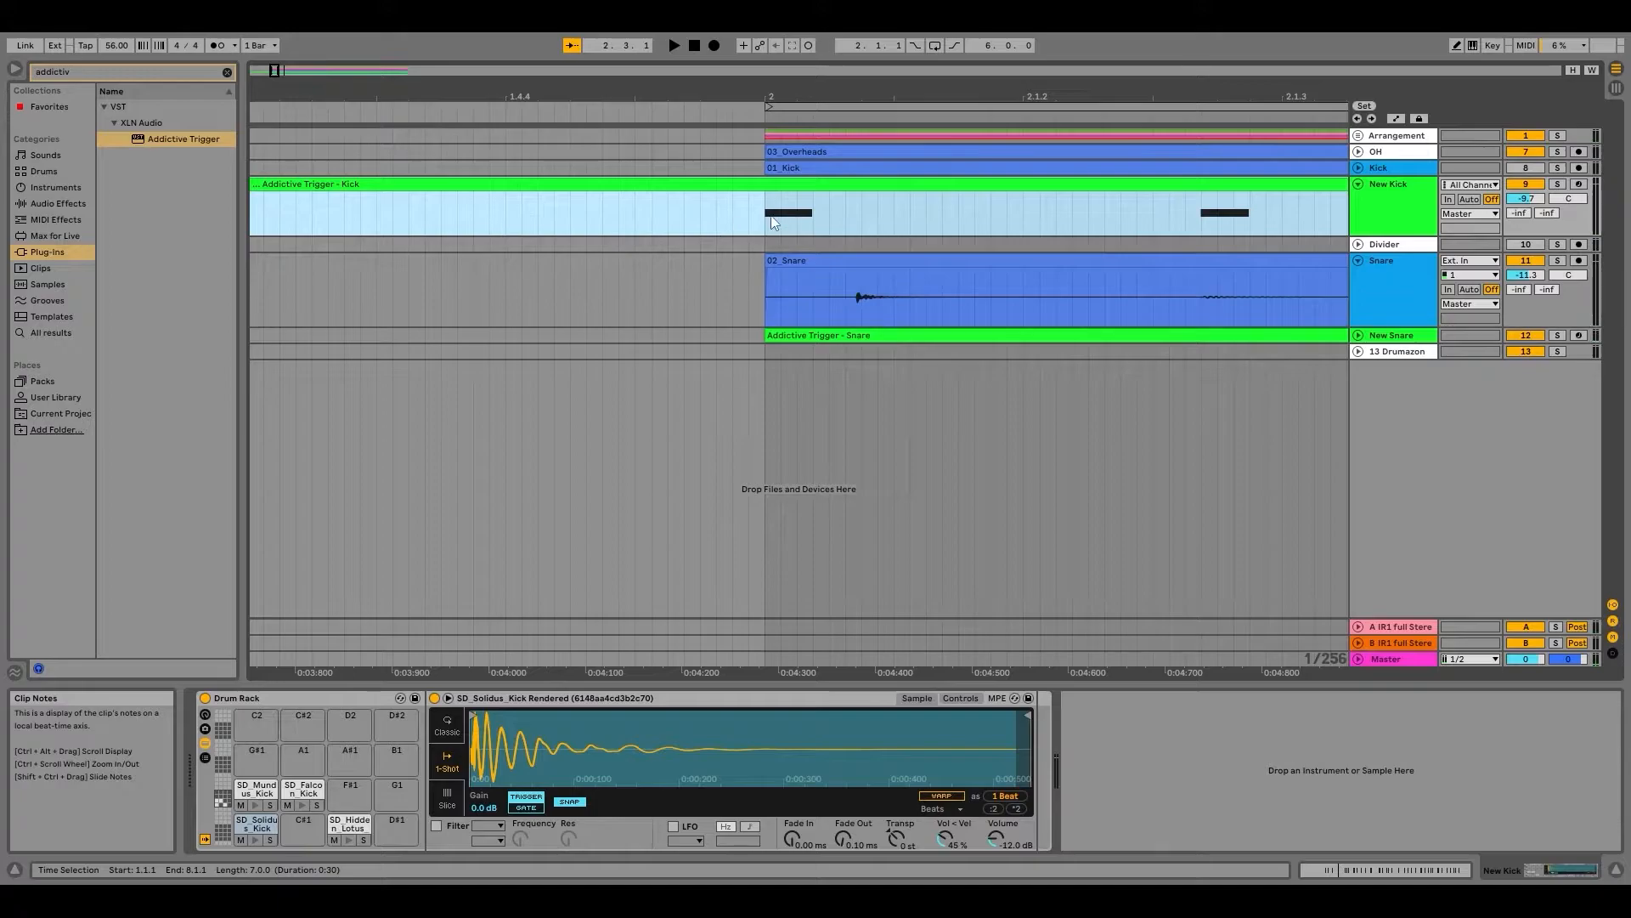
left_click_drag(767, 213, 749, 213)
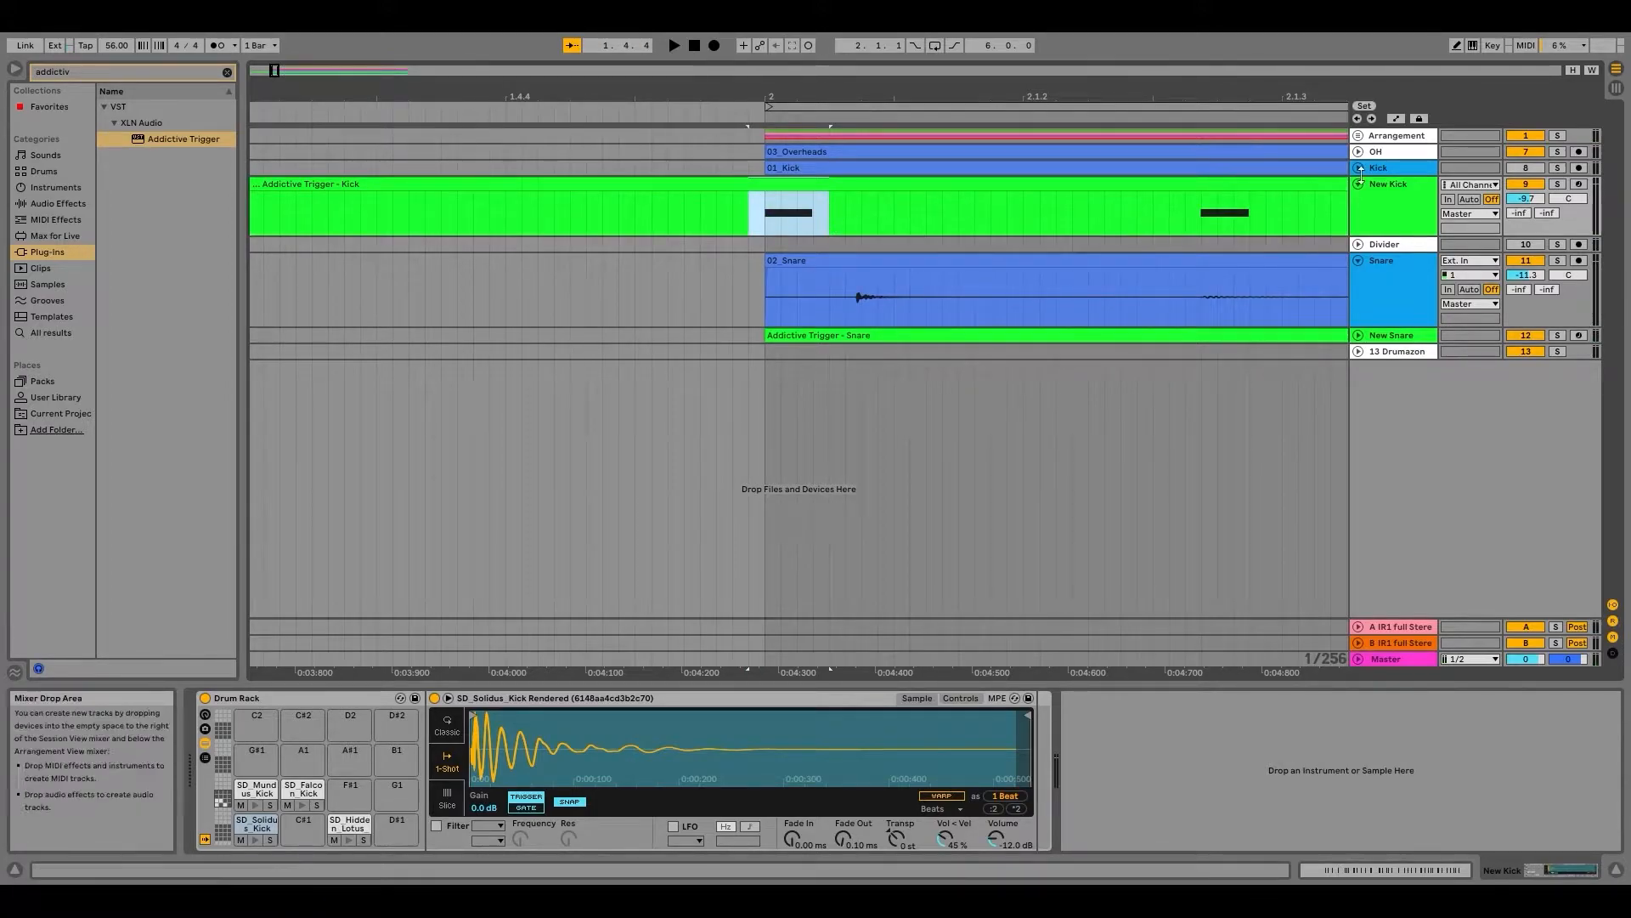
left_click(1358, 168)
left_click(729, 254)
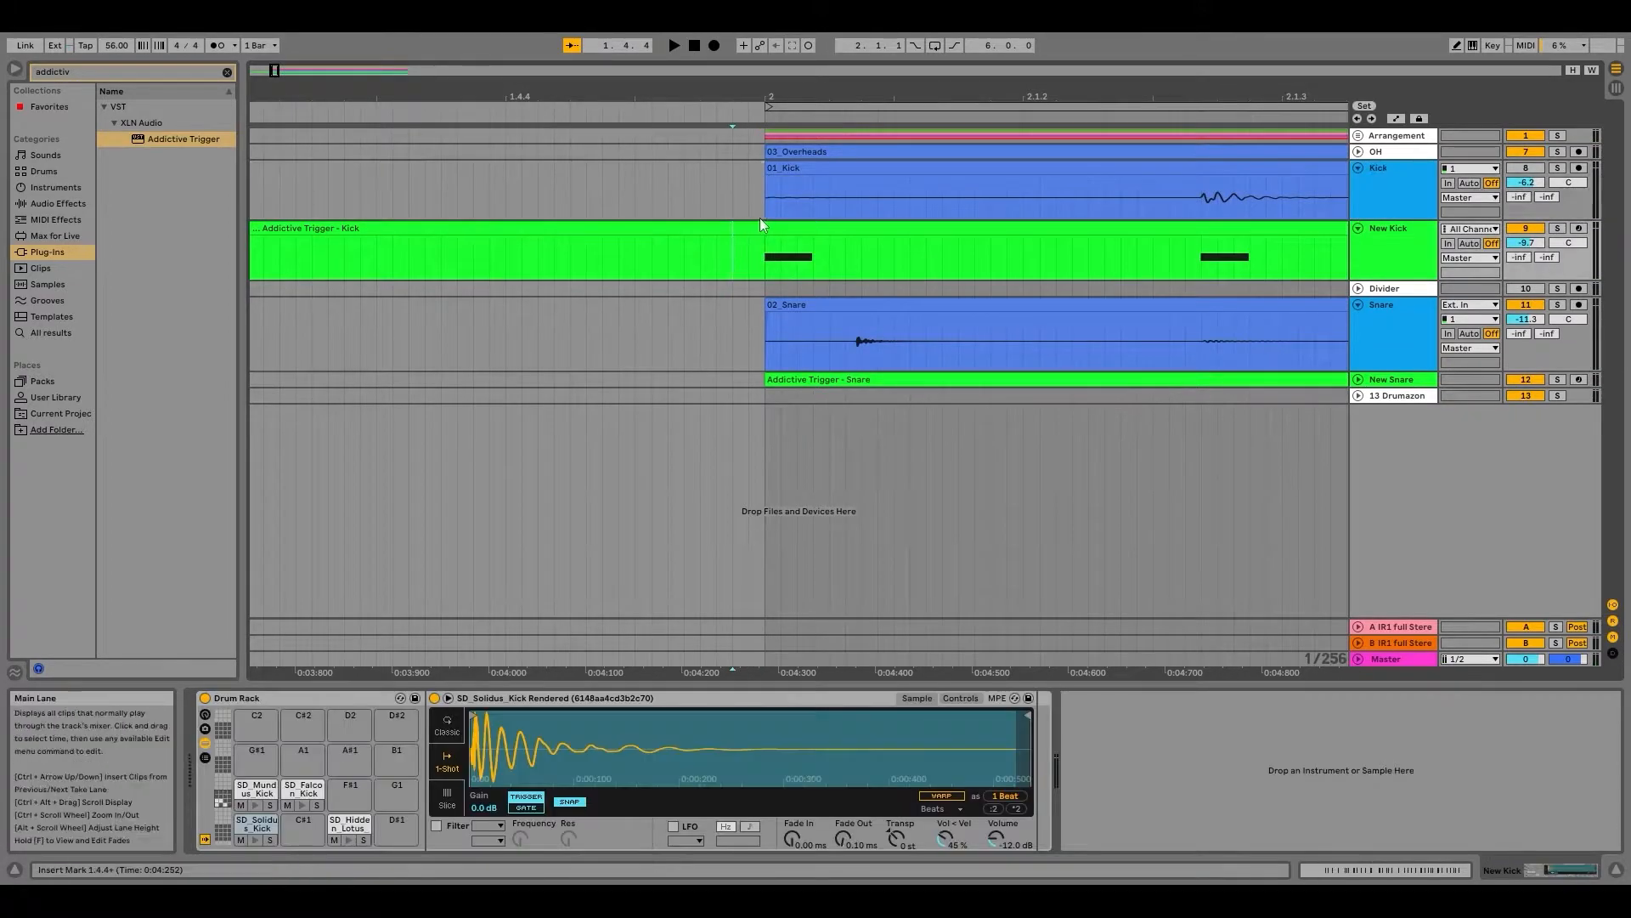
scroll(759, 218, "up", 4)
left_click_drag(761, 209, 649, 197)
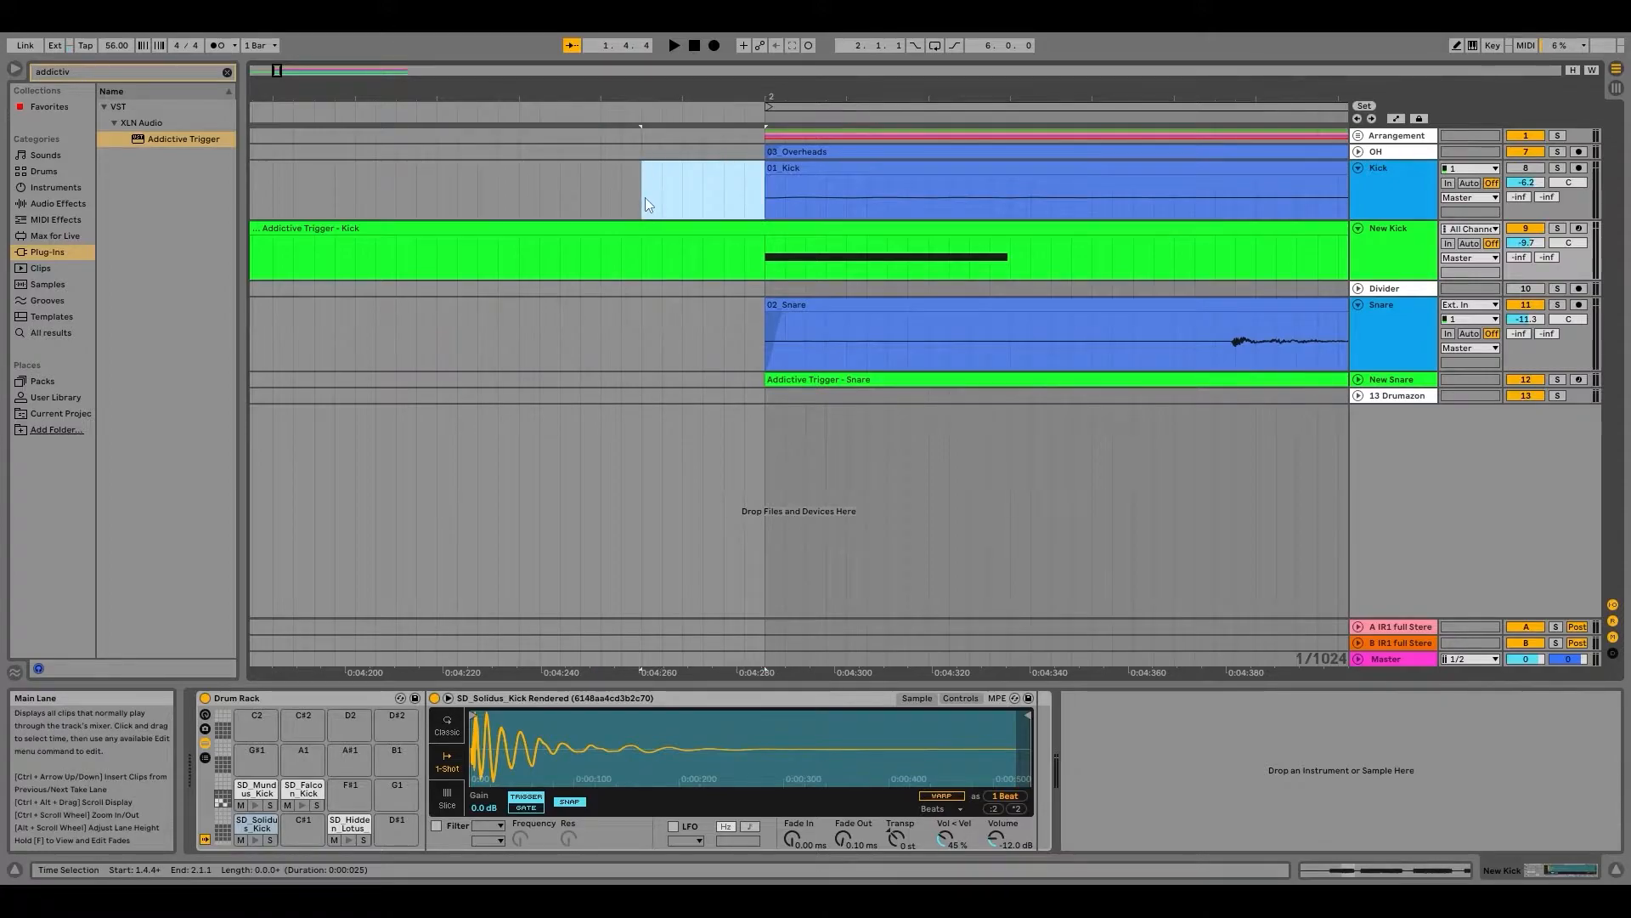
left_click_drag(765, 197, 885, 199)
Step: Delete the stray MIDI note at the start of bar 2 in the New Kick clip
left_click_drag(768, 260, 1071, 265)
left_click(1359, 864)
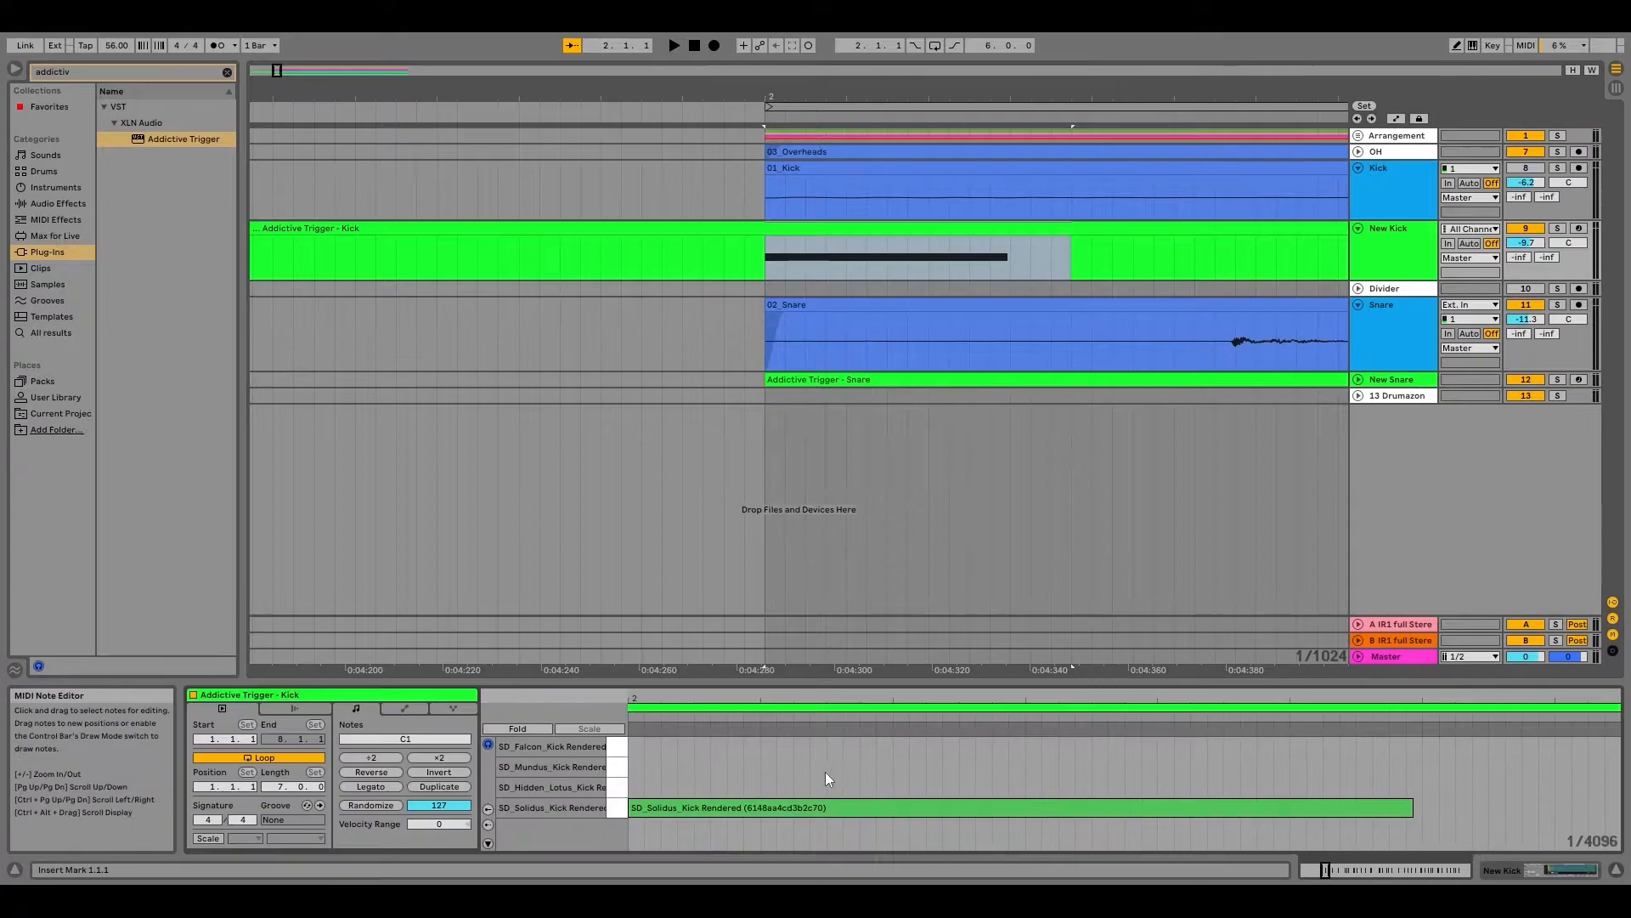
left_click(806, 746)
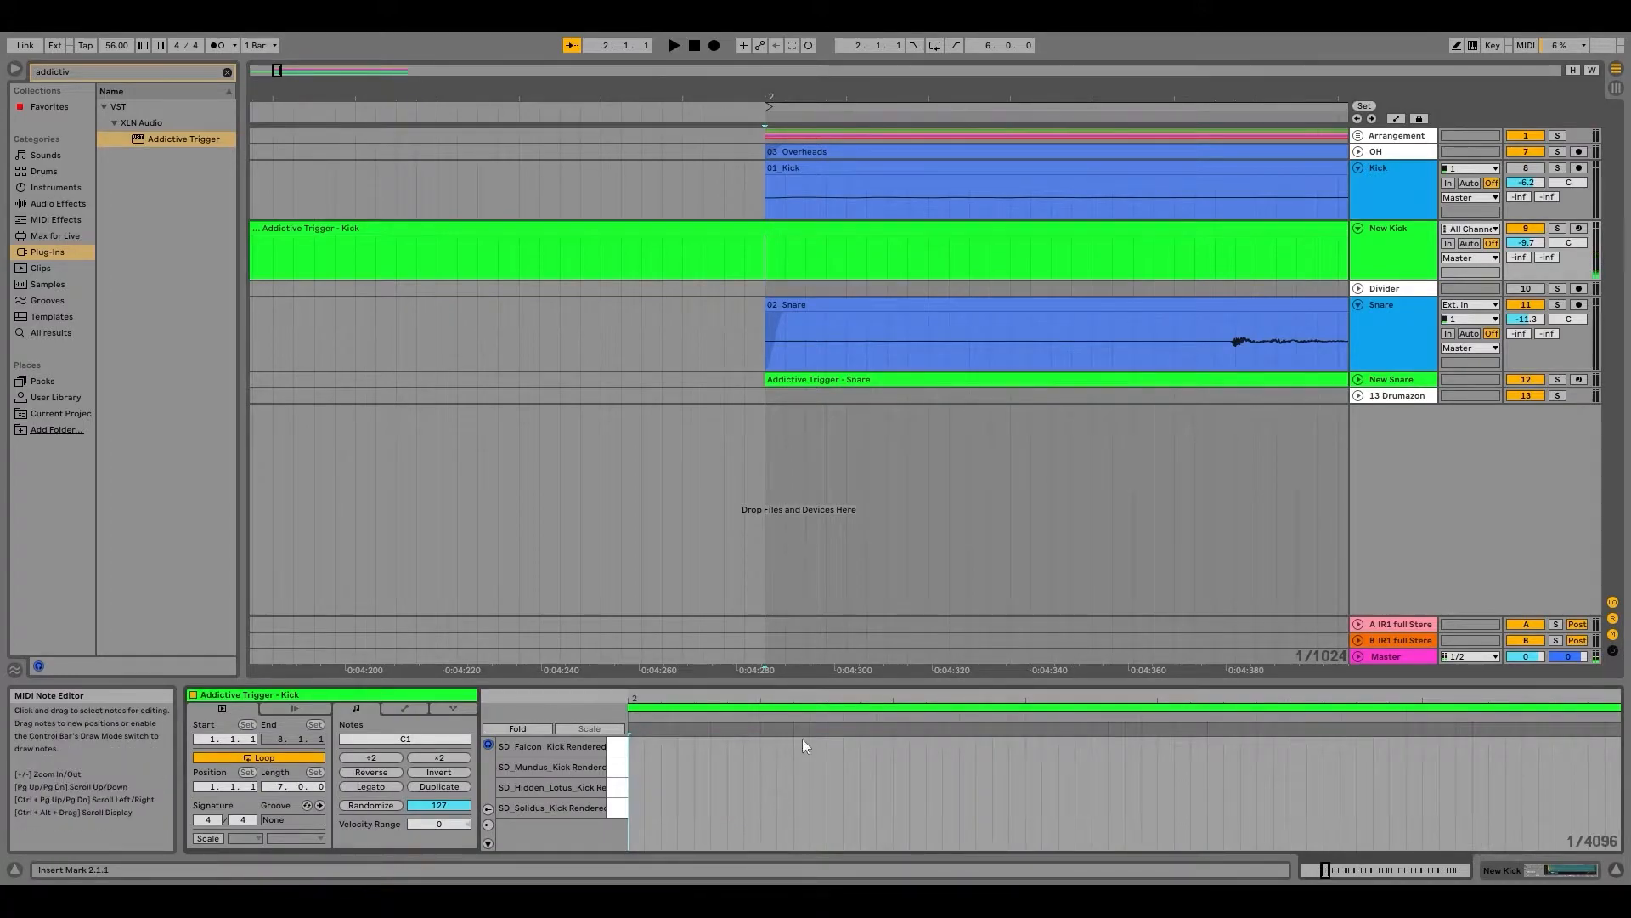
left_click(804, 243)
scroll(763, 248, "down", 8)
left_click_drag(754, 252, 789, 248)
scroll(755, 258, "down", 5)
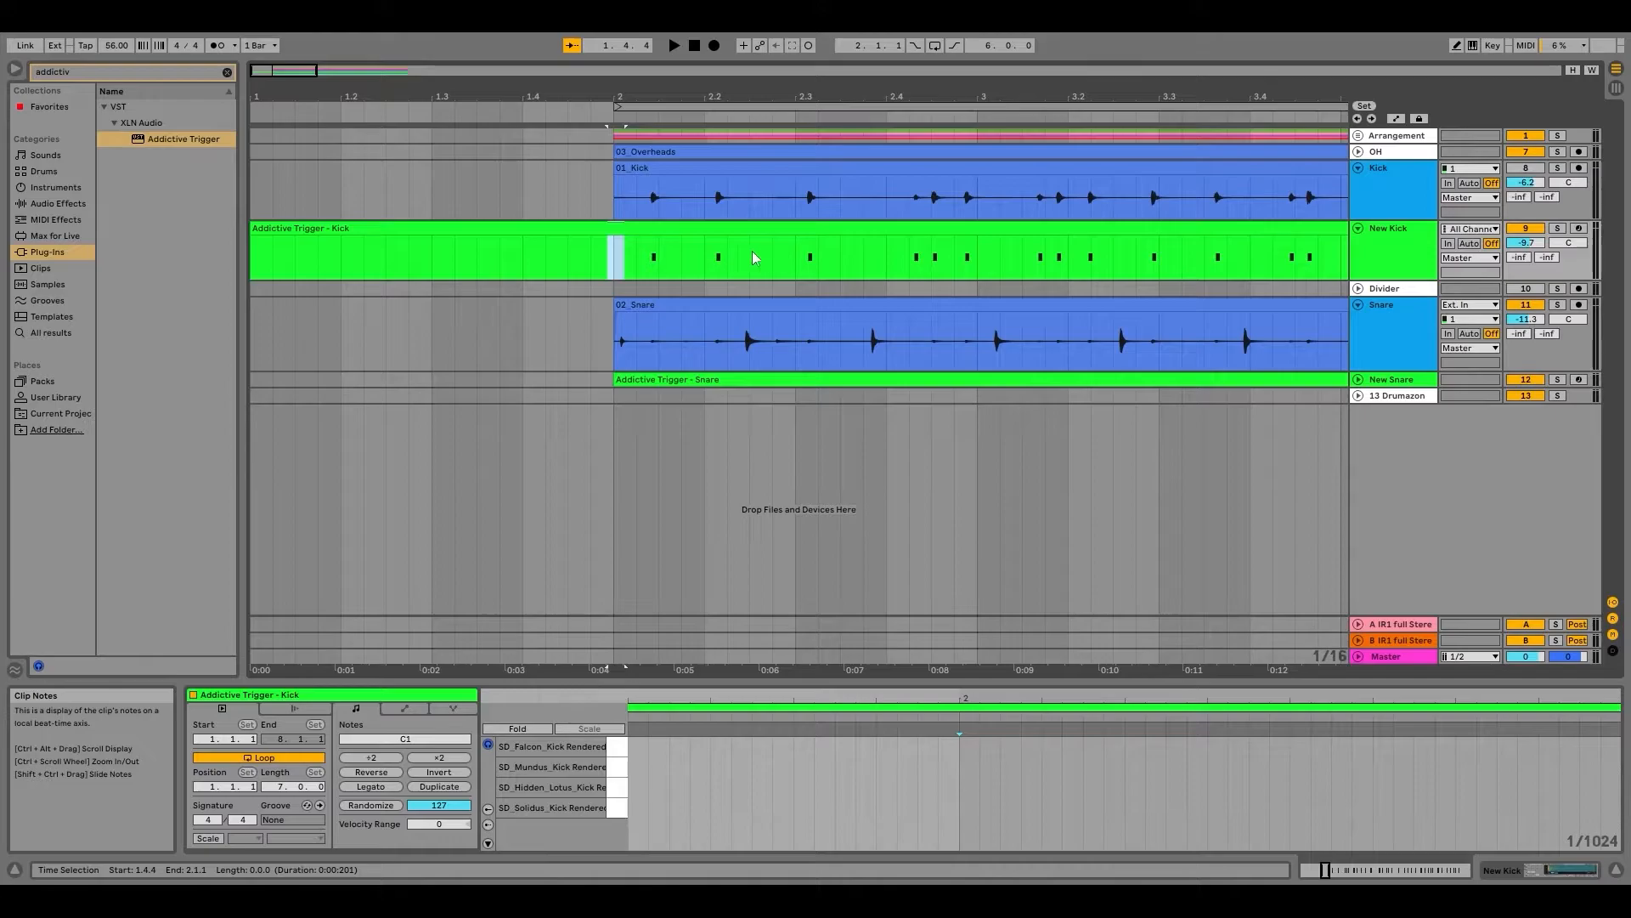
Step: Play the arrangement from bar 2 to check the triggered kick, and unmute the original Kick track
left_click(610, 251)
key("space")
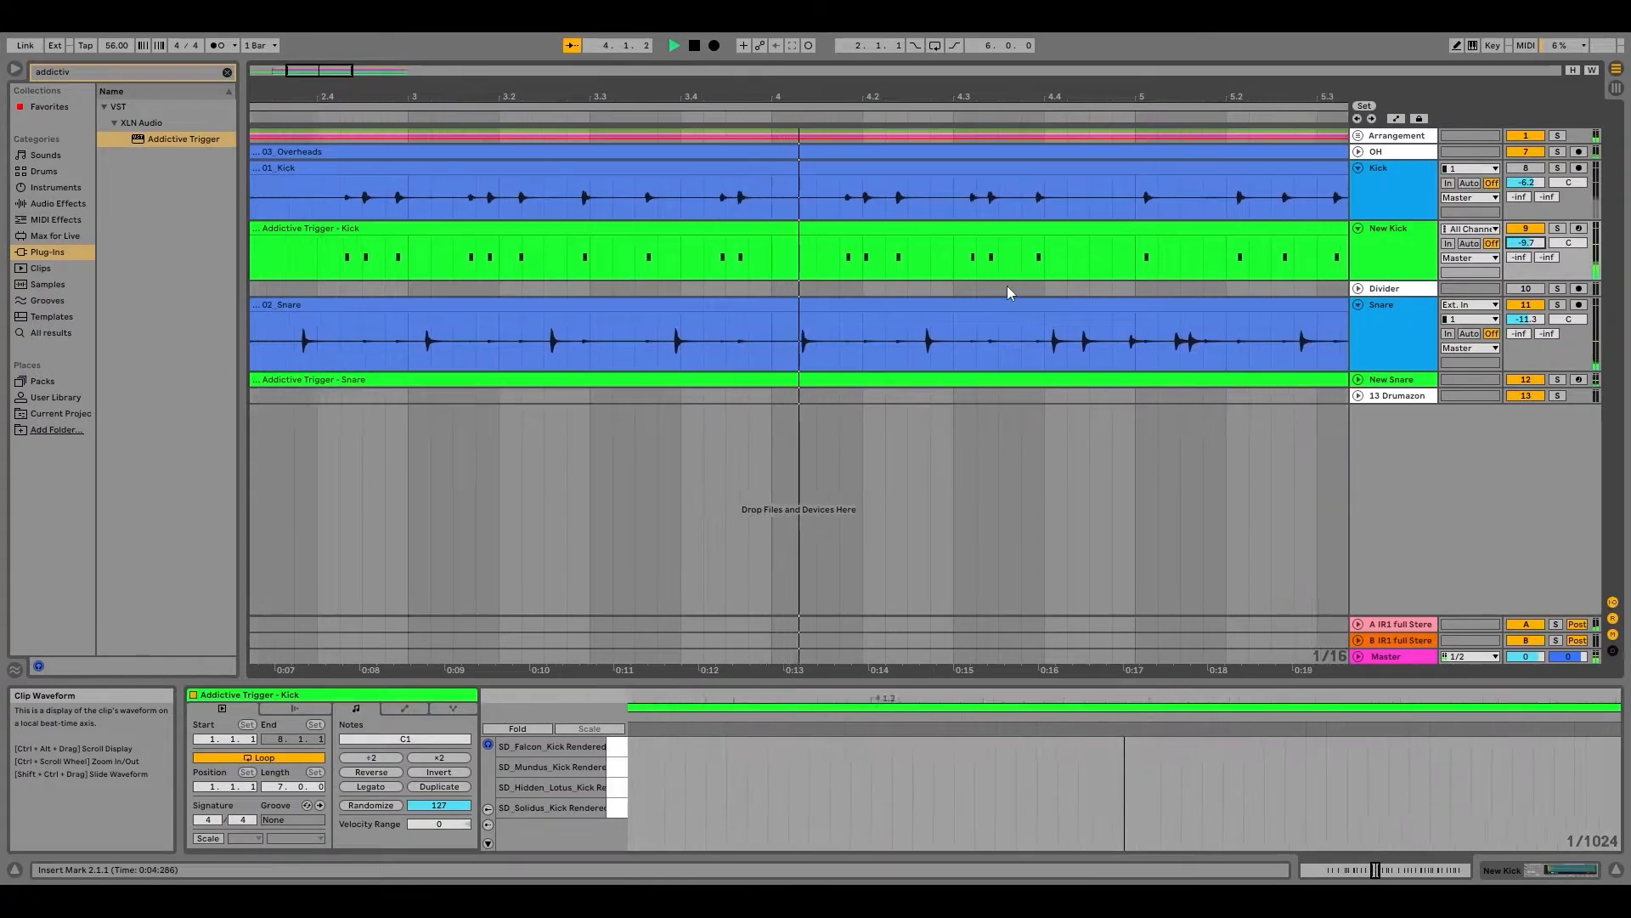
scroll(991, 303, "down", 3)
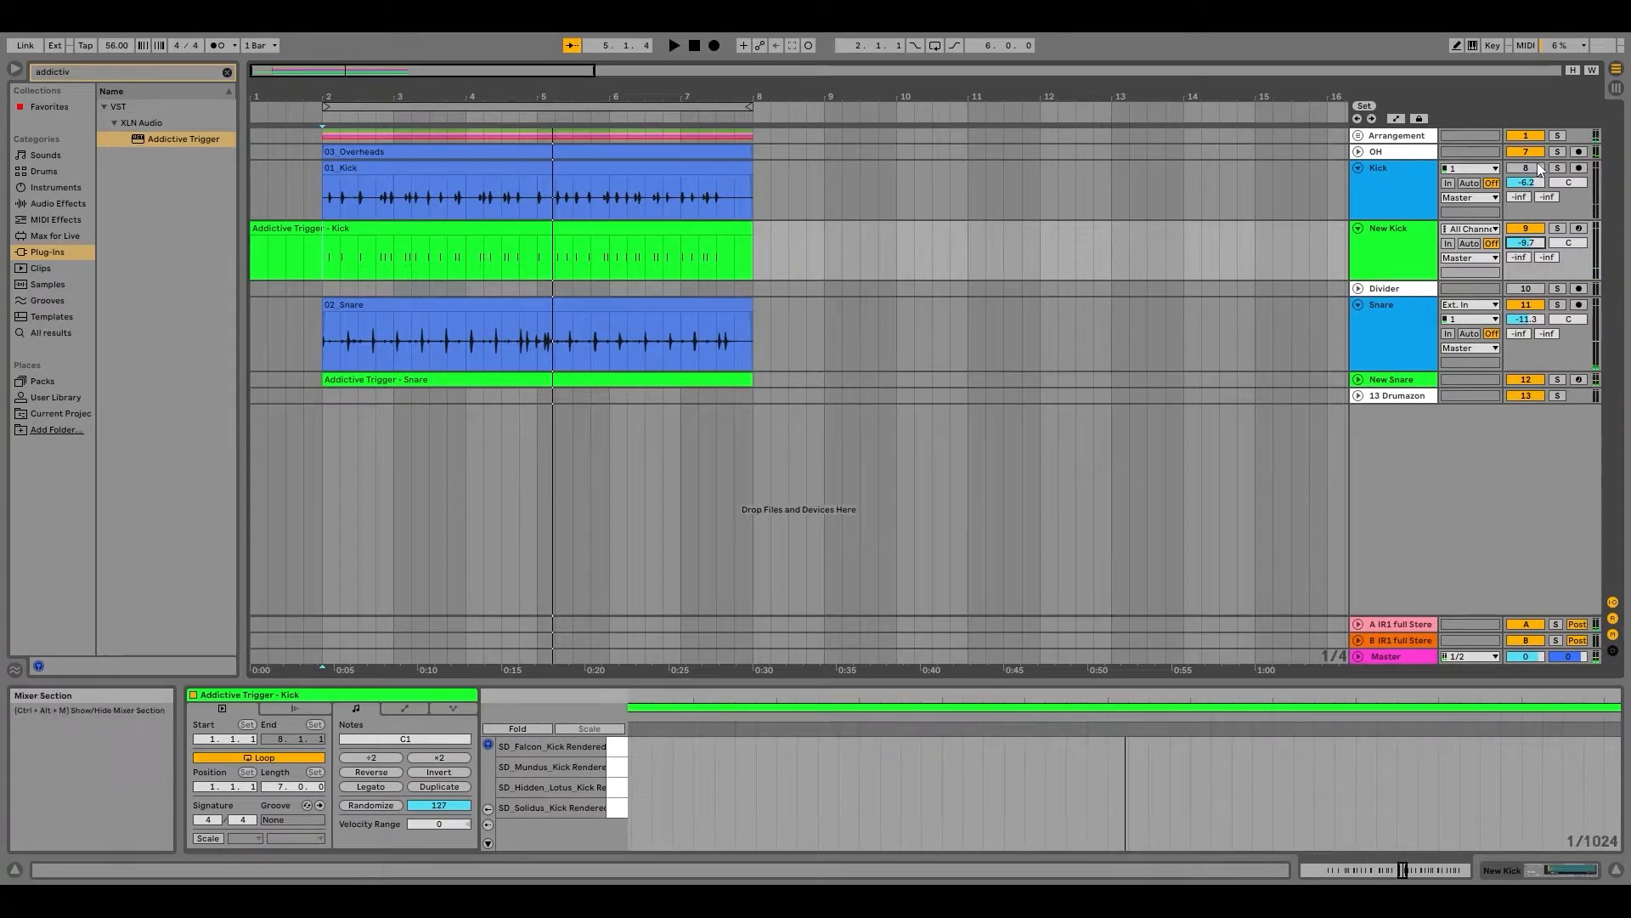
key("space")
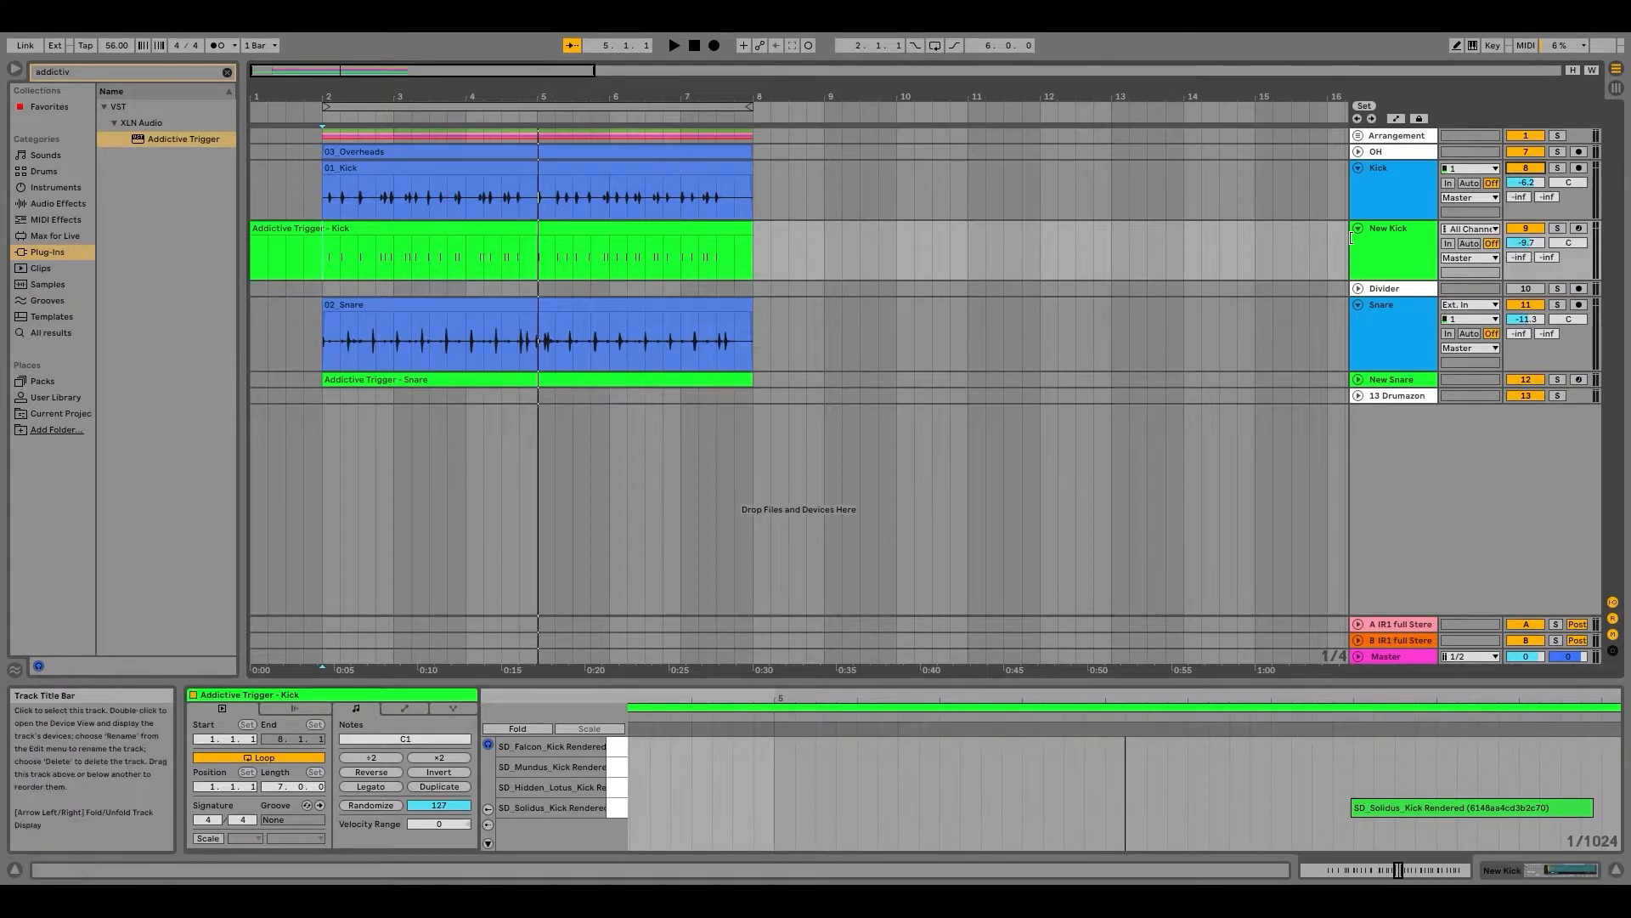
Step: Reopen Addictive Trigger on the Kick track to review its MIDI response settings, then close its window
double_click(1399, 202)
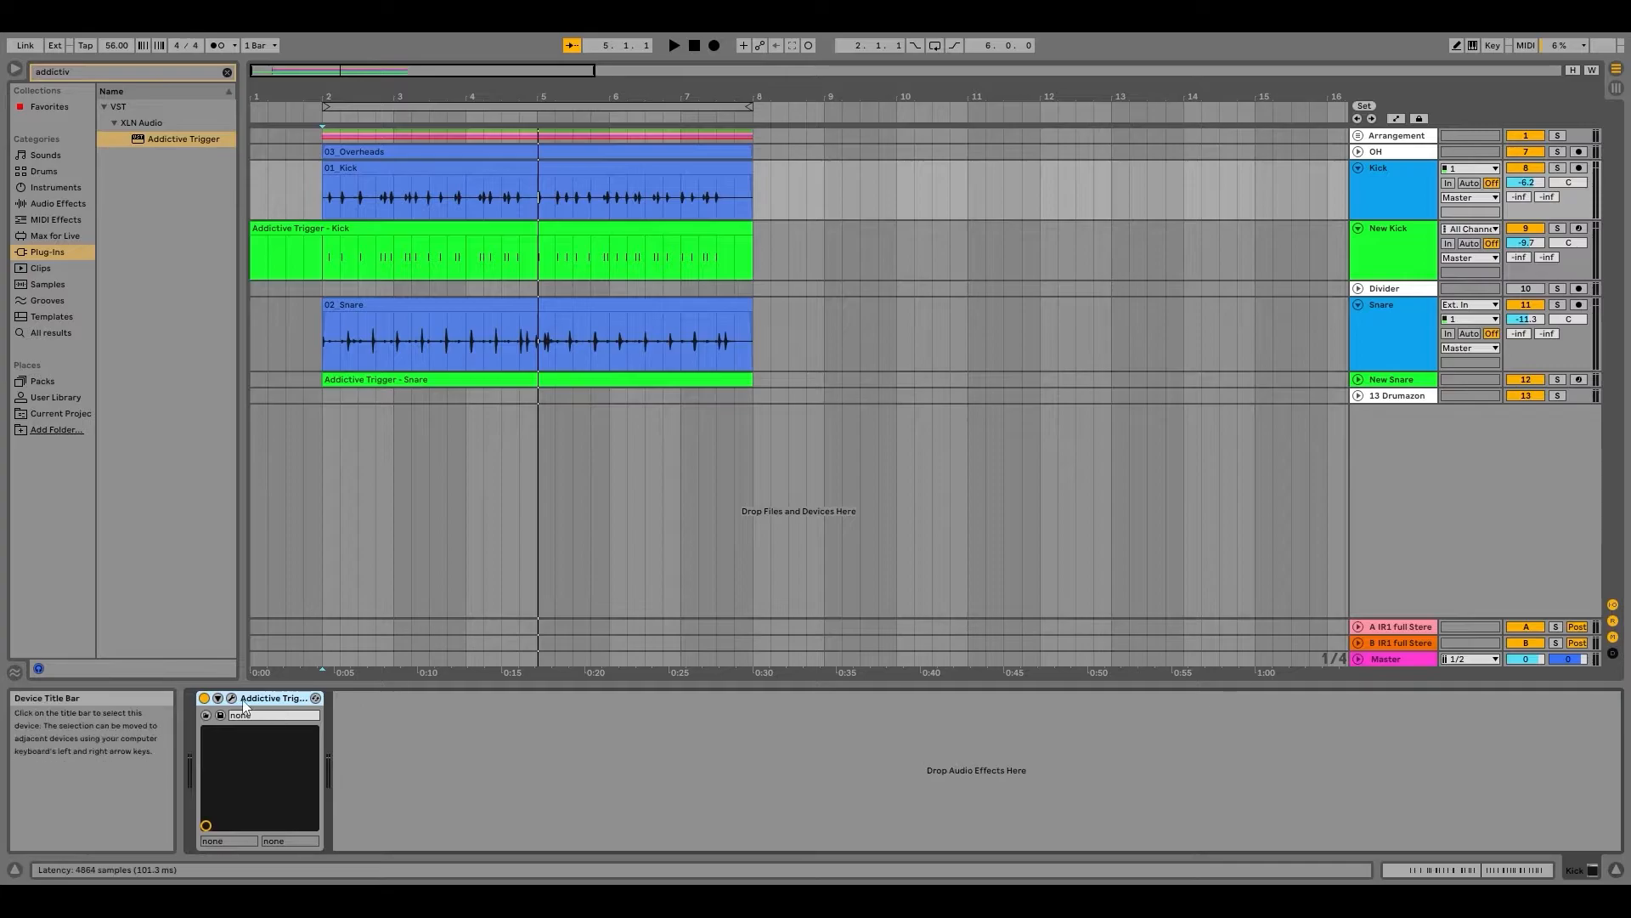
left_click(231, 698)
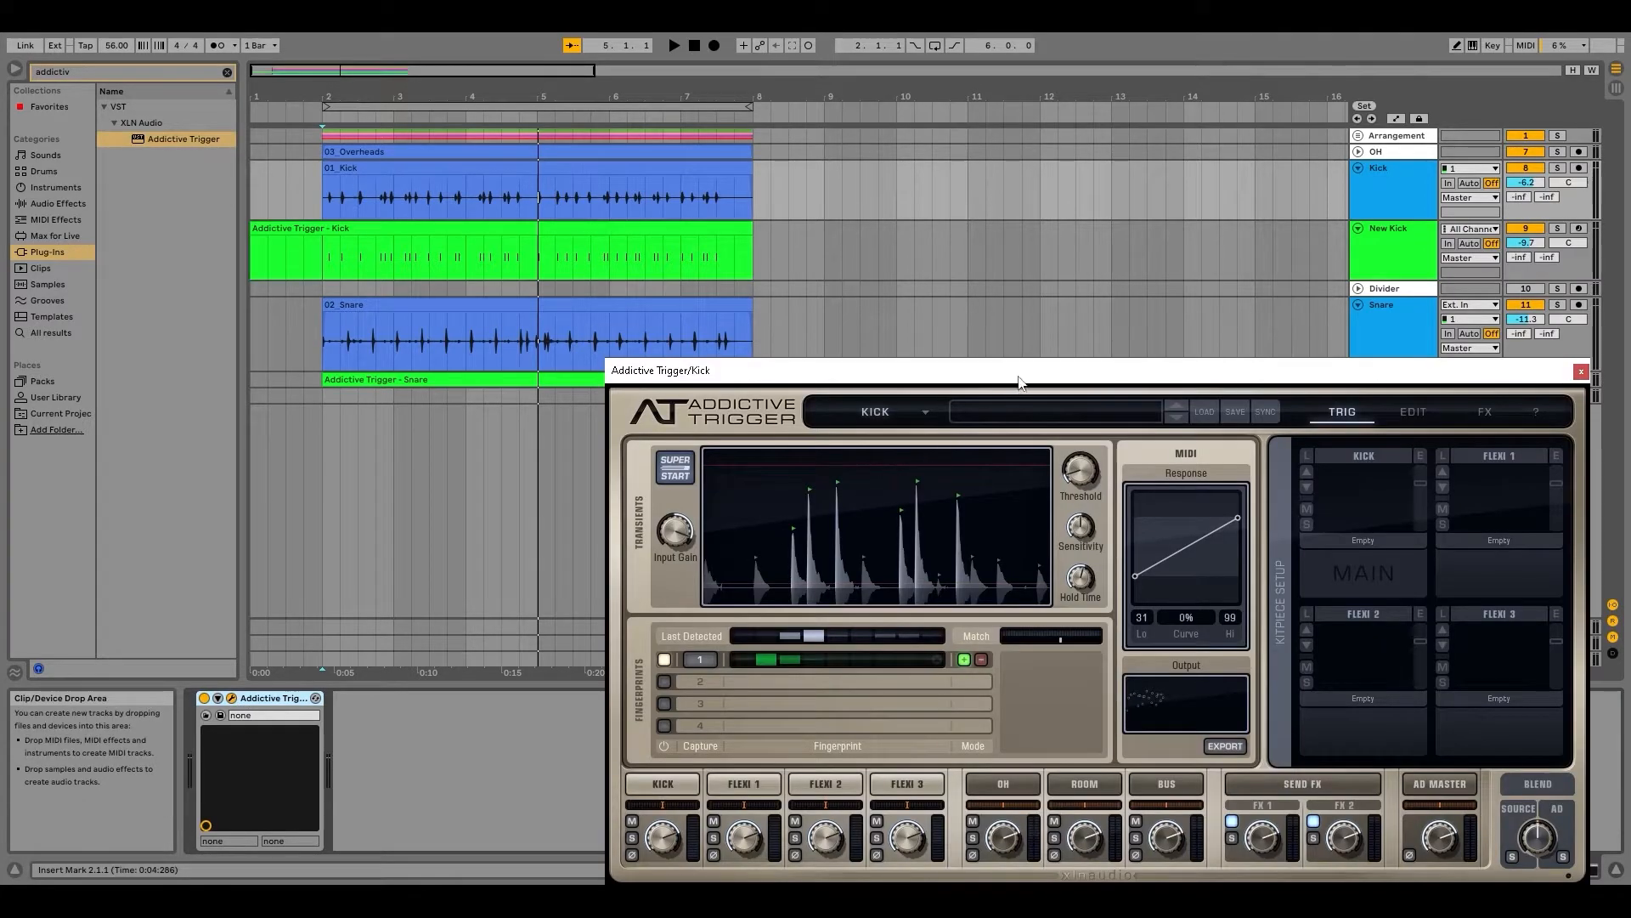
left_click_drag(1020, 382, 810, 270)
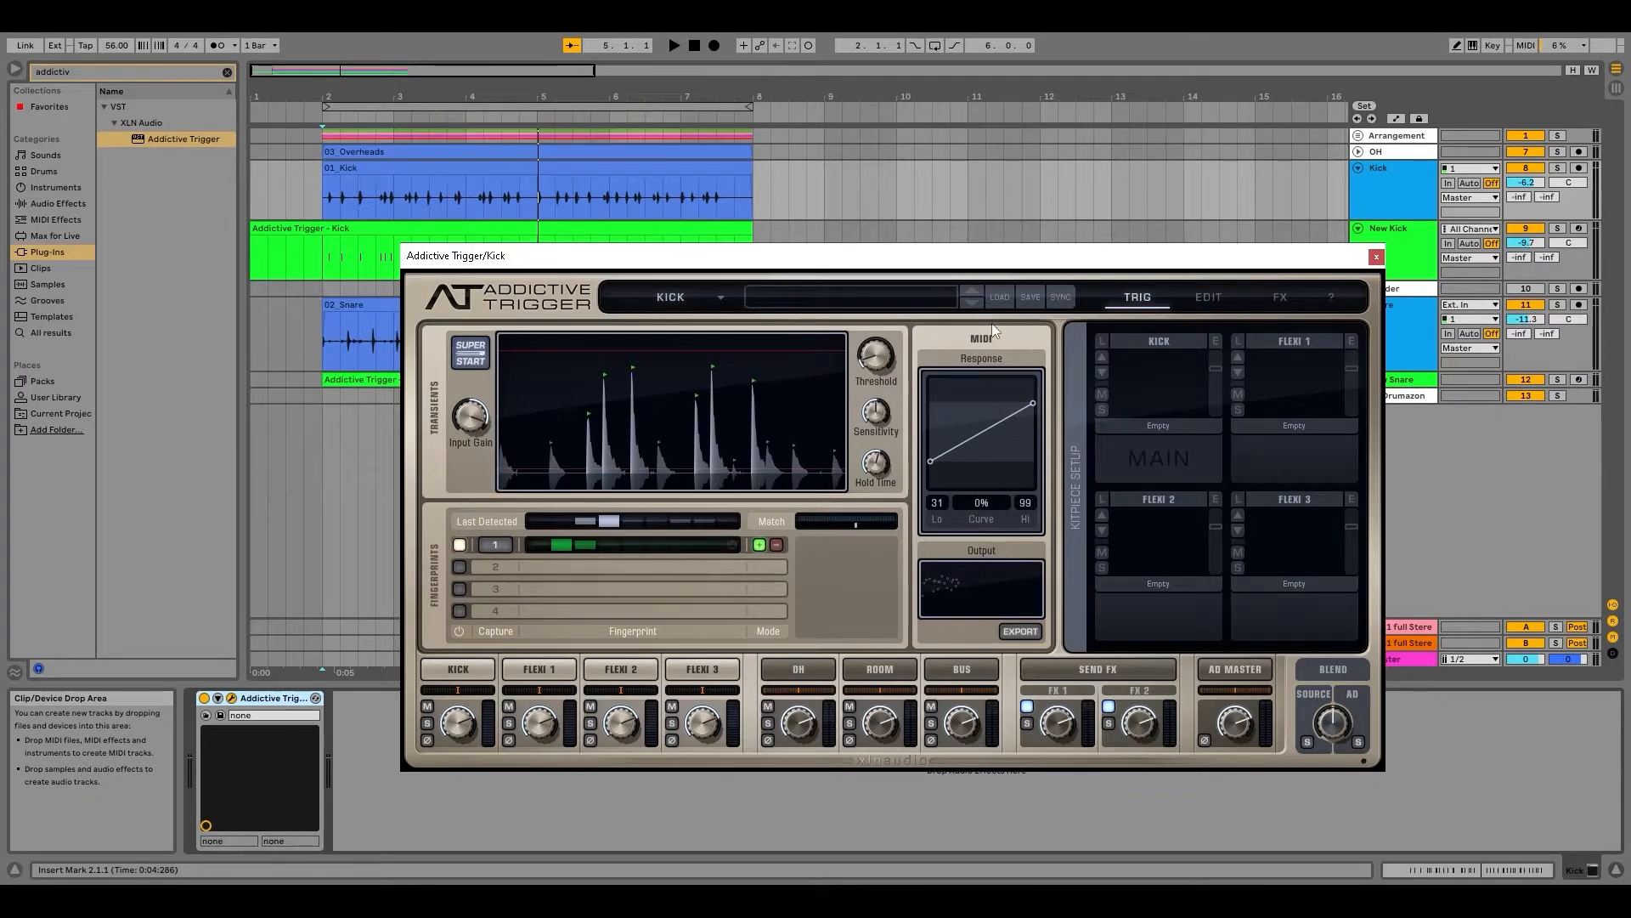
left_click(1377, 258)
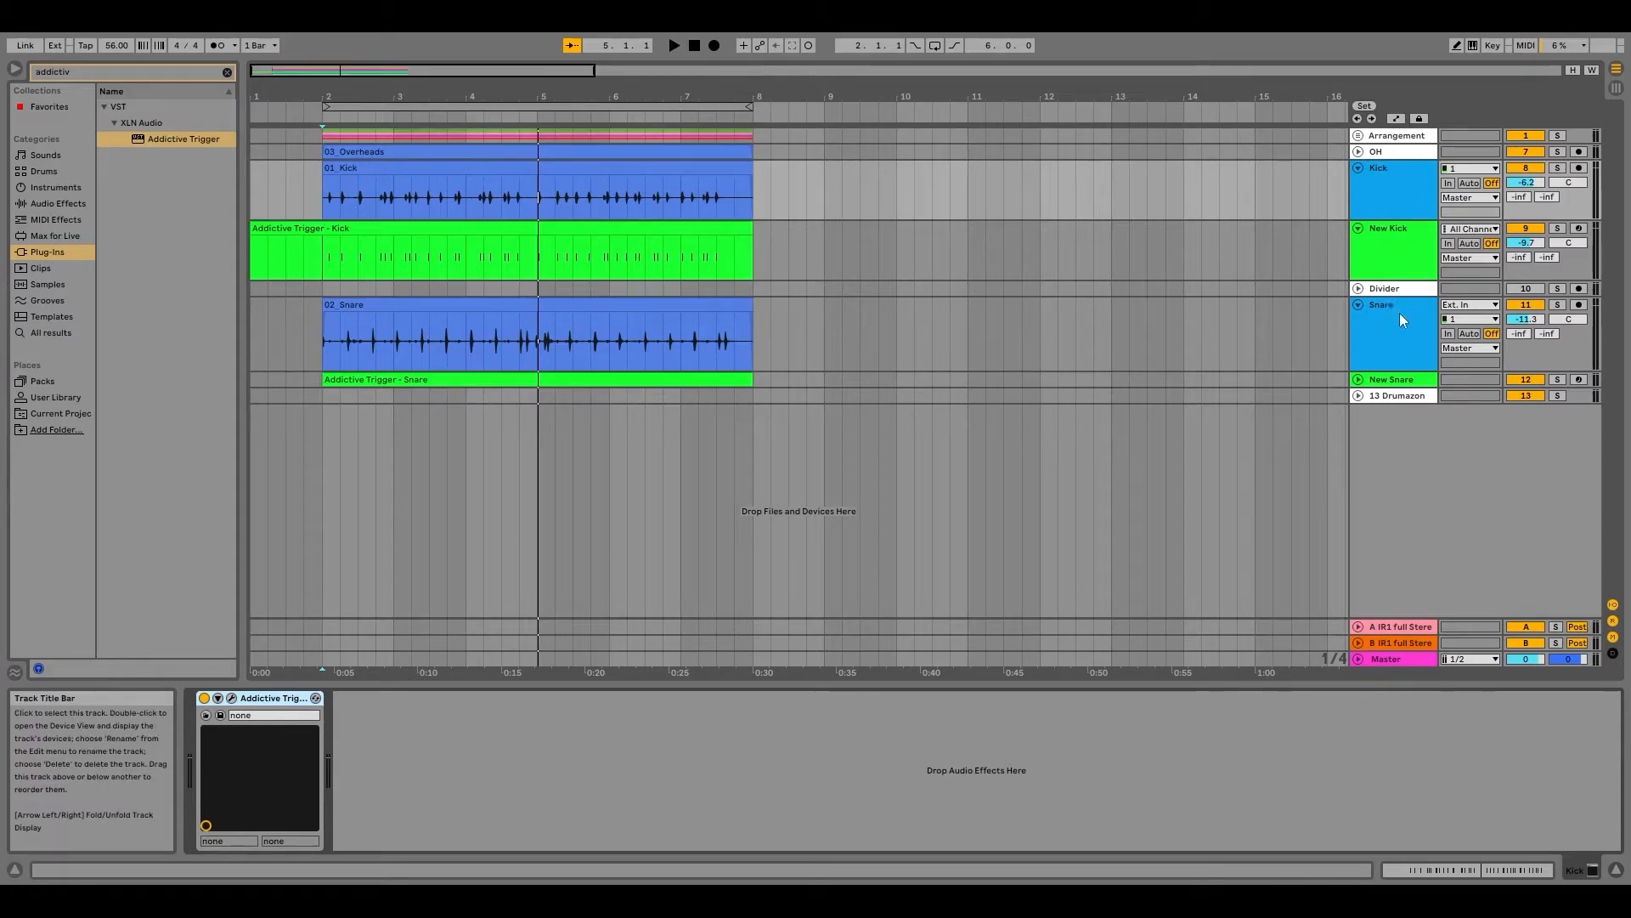
Step: Unfold the New Snare track to show the notes in its triggered MIDI clip
left_click(1359, 380)
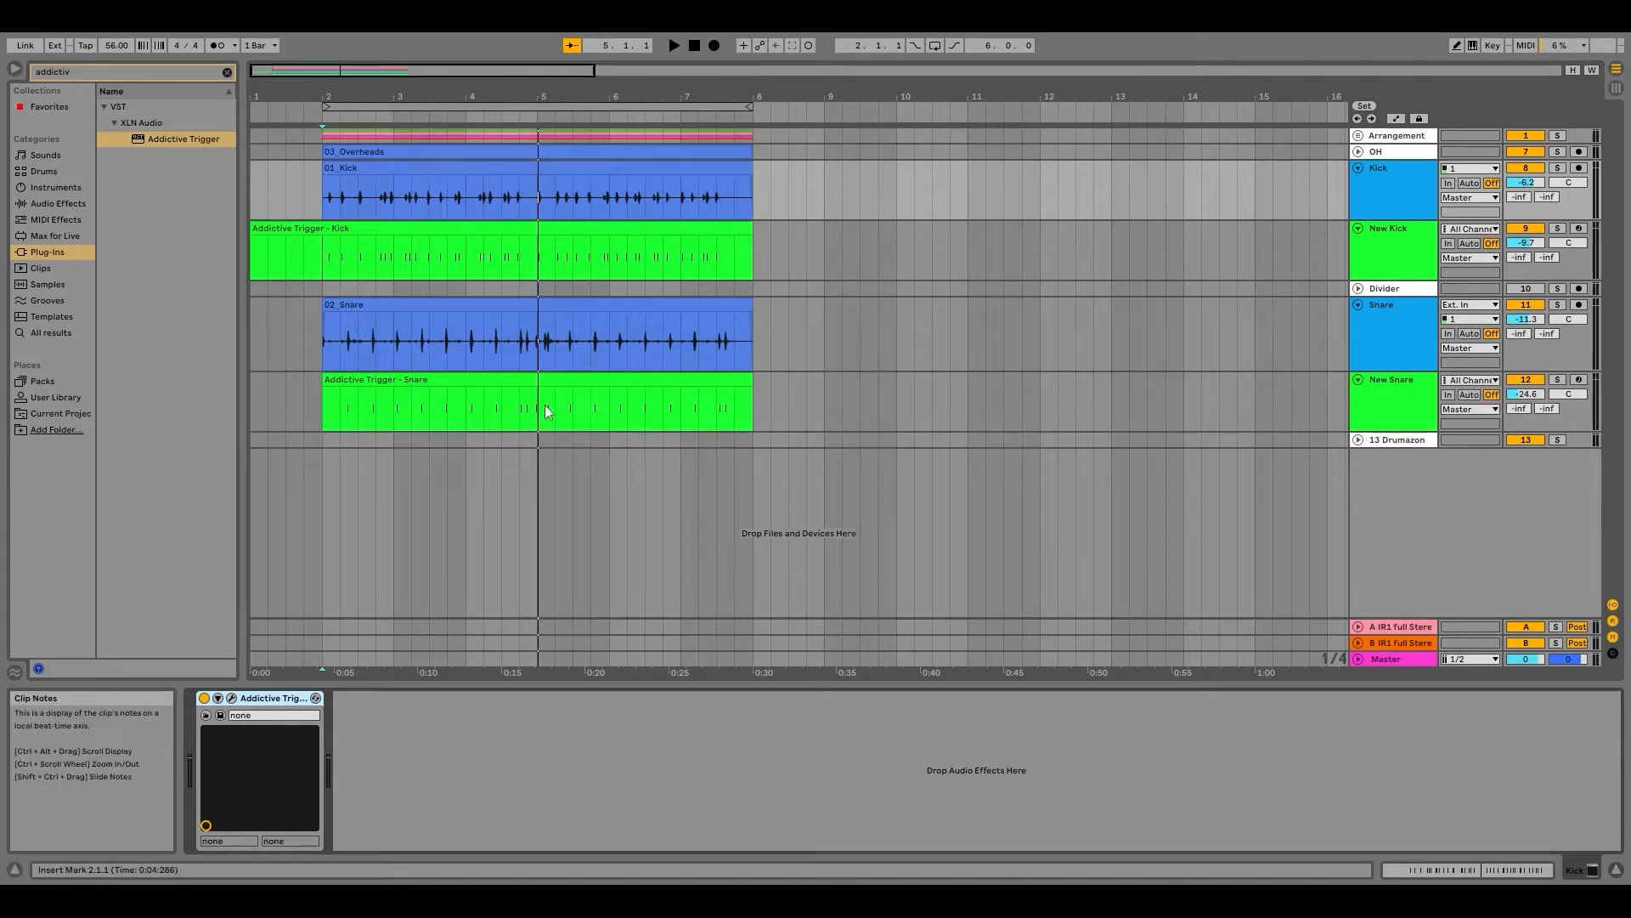
Step: Trim the start of the New Kick MIDI clip to bar 2 and unfold the Drumazon track
left_click_drag(252, 234, 318, 233)
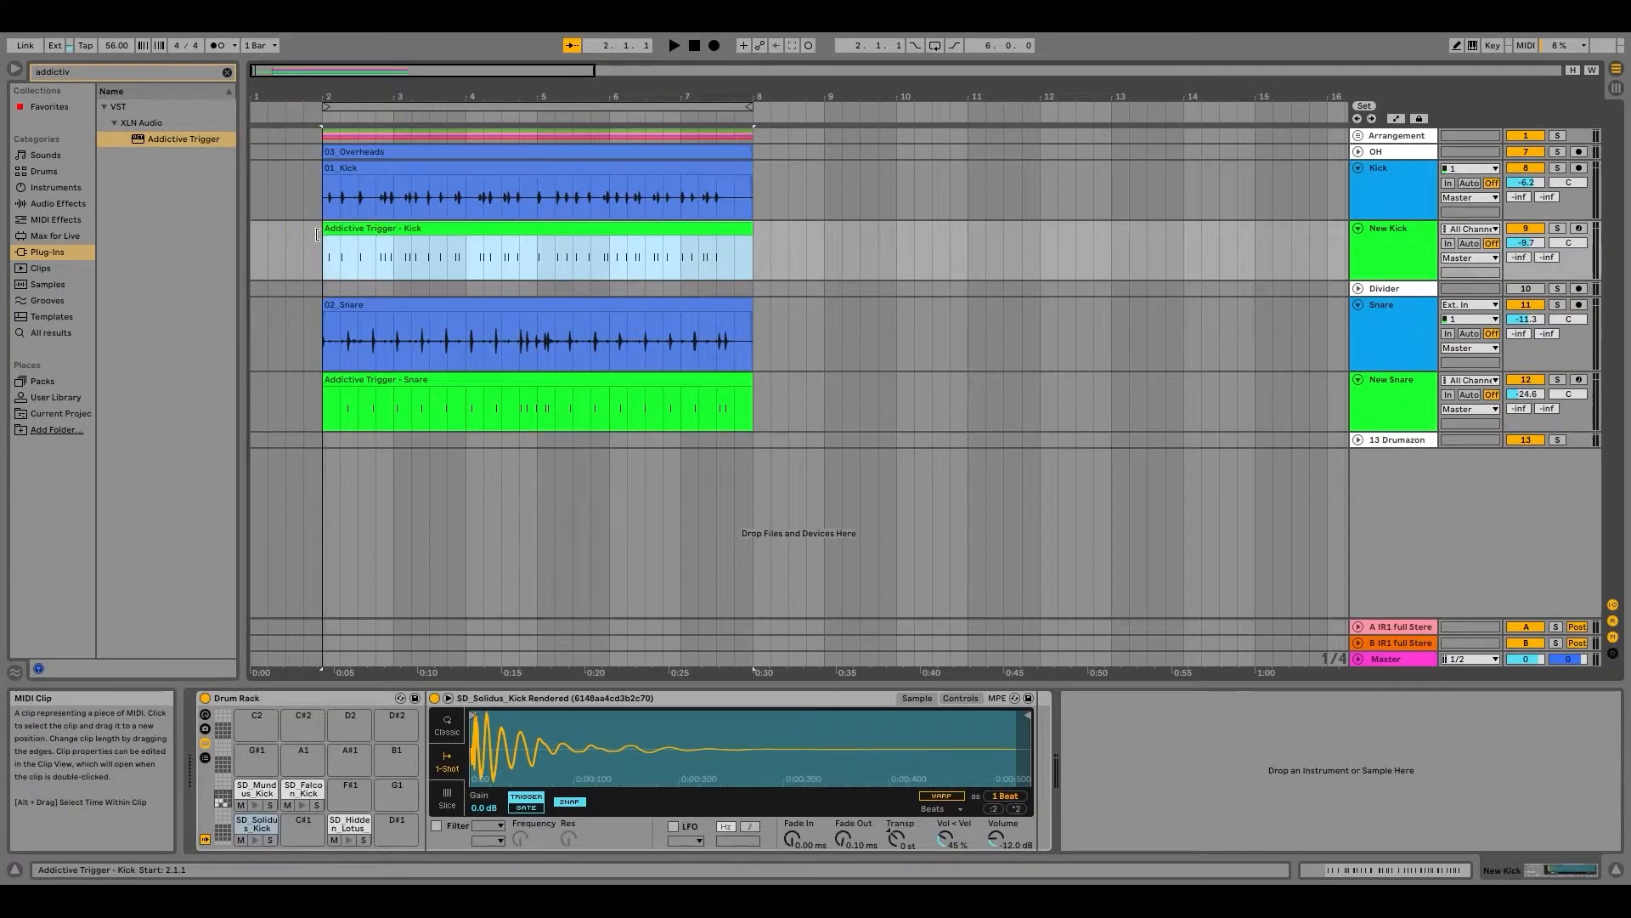
left_click(1358, 440)
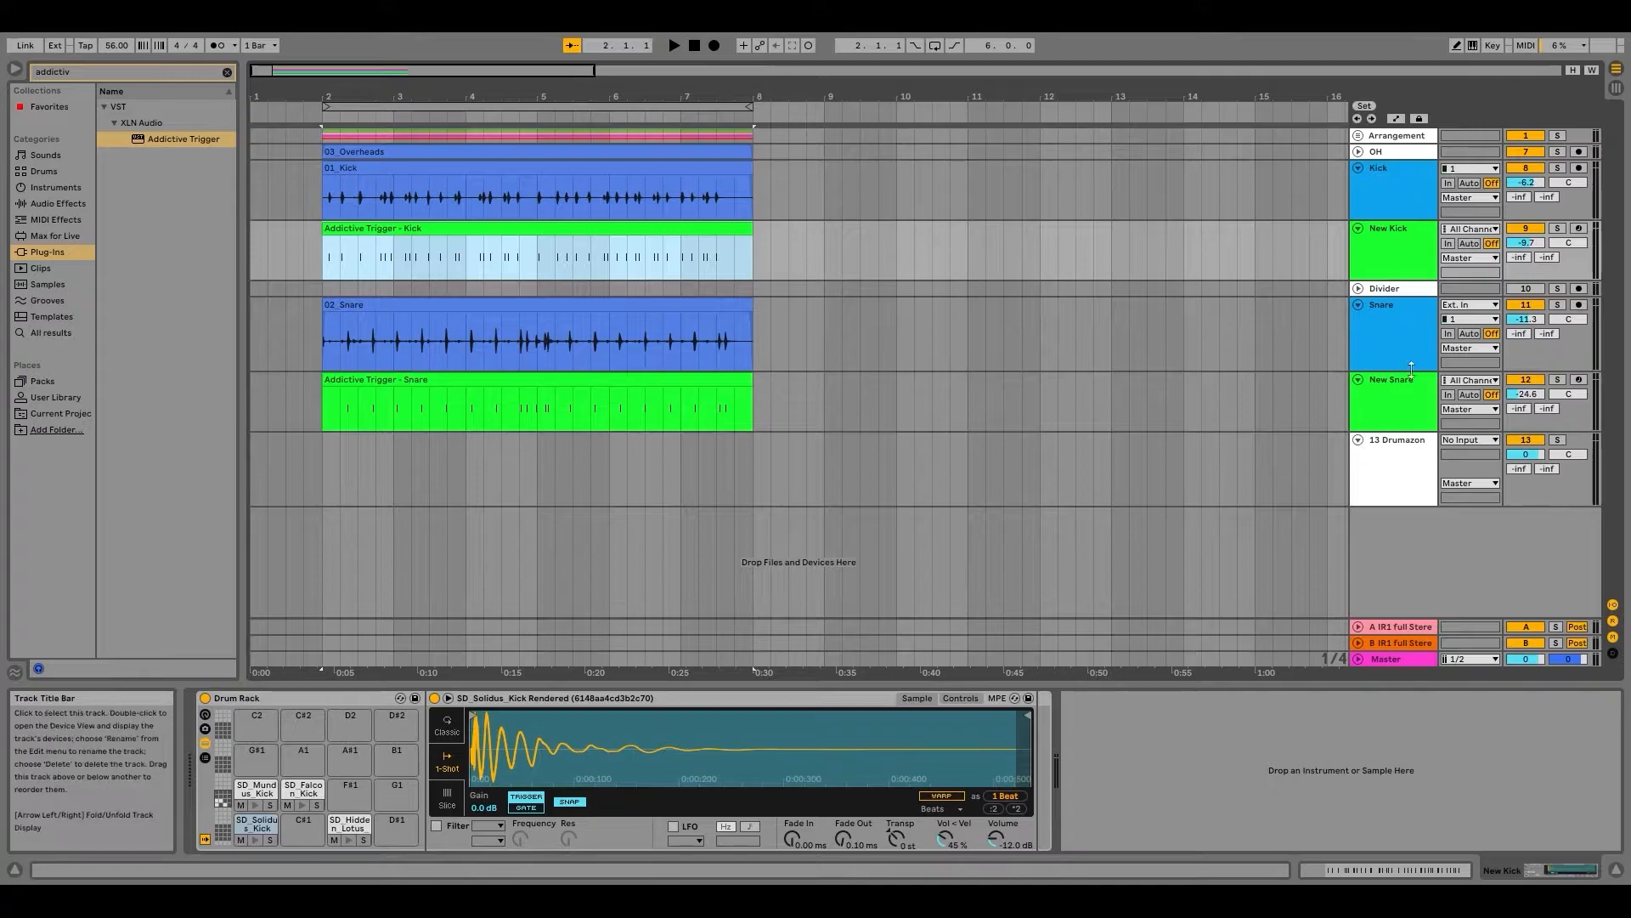
Step: Show the New Snare track's Drum Rack and audition its replacement snare sample
left_click(1403, 330)
left_click(1403, 403)
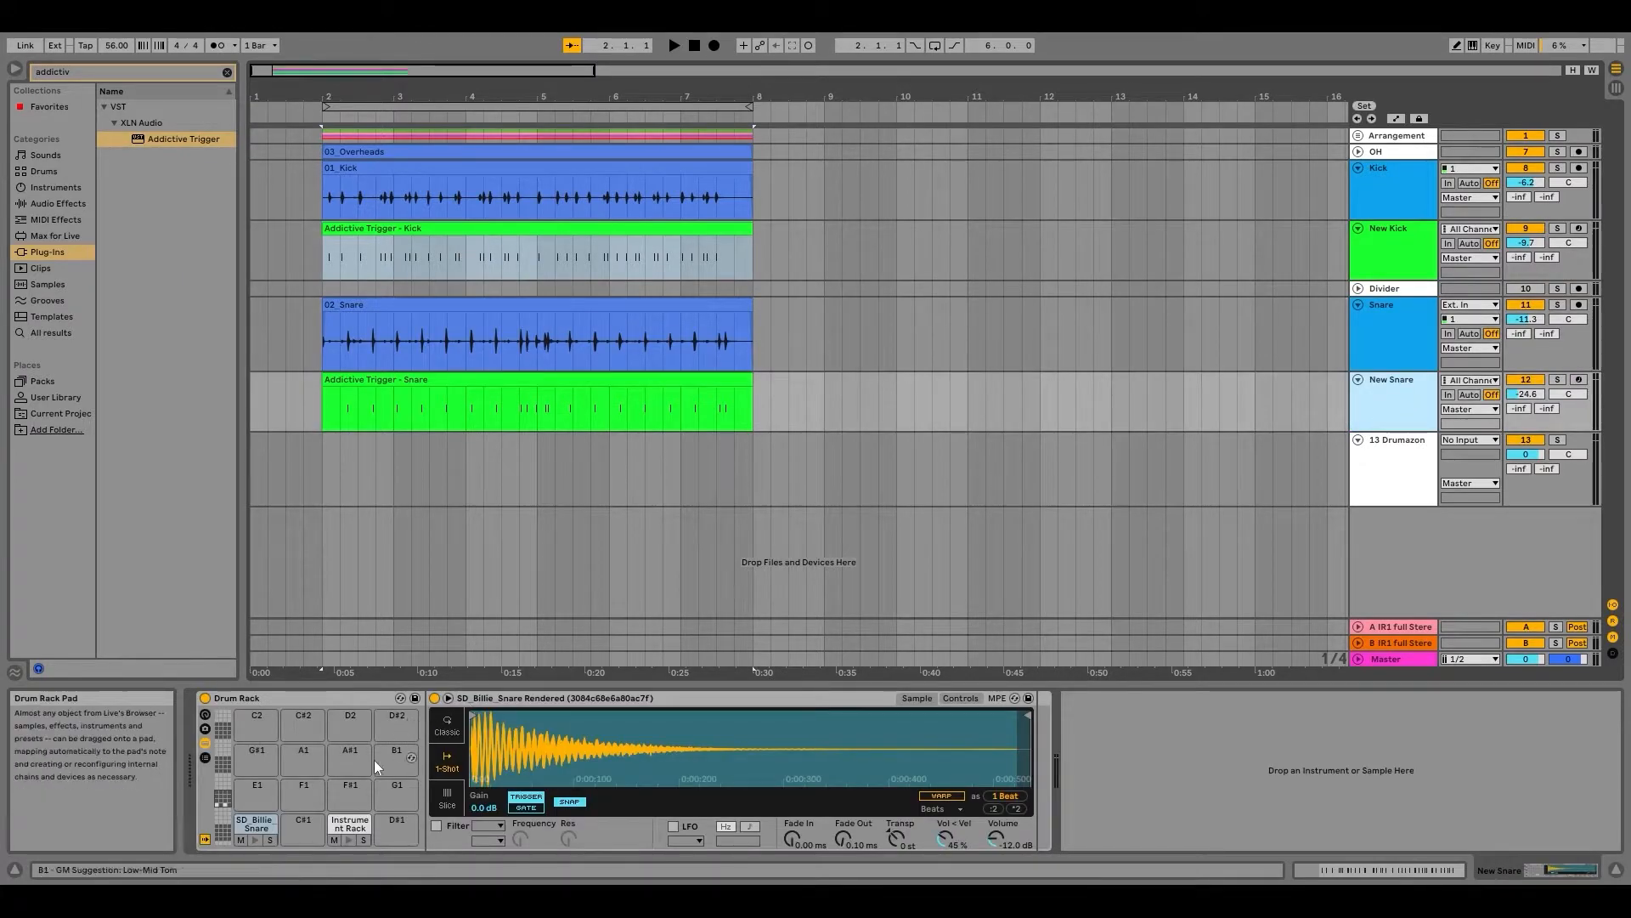
left_click(349, 838)
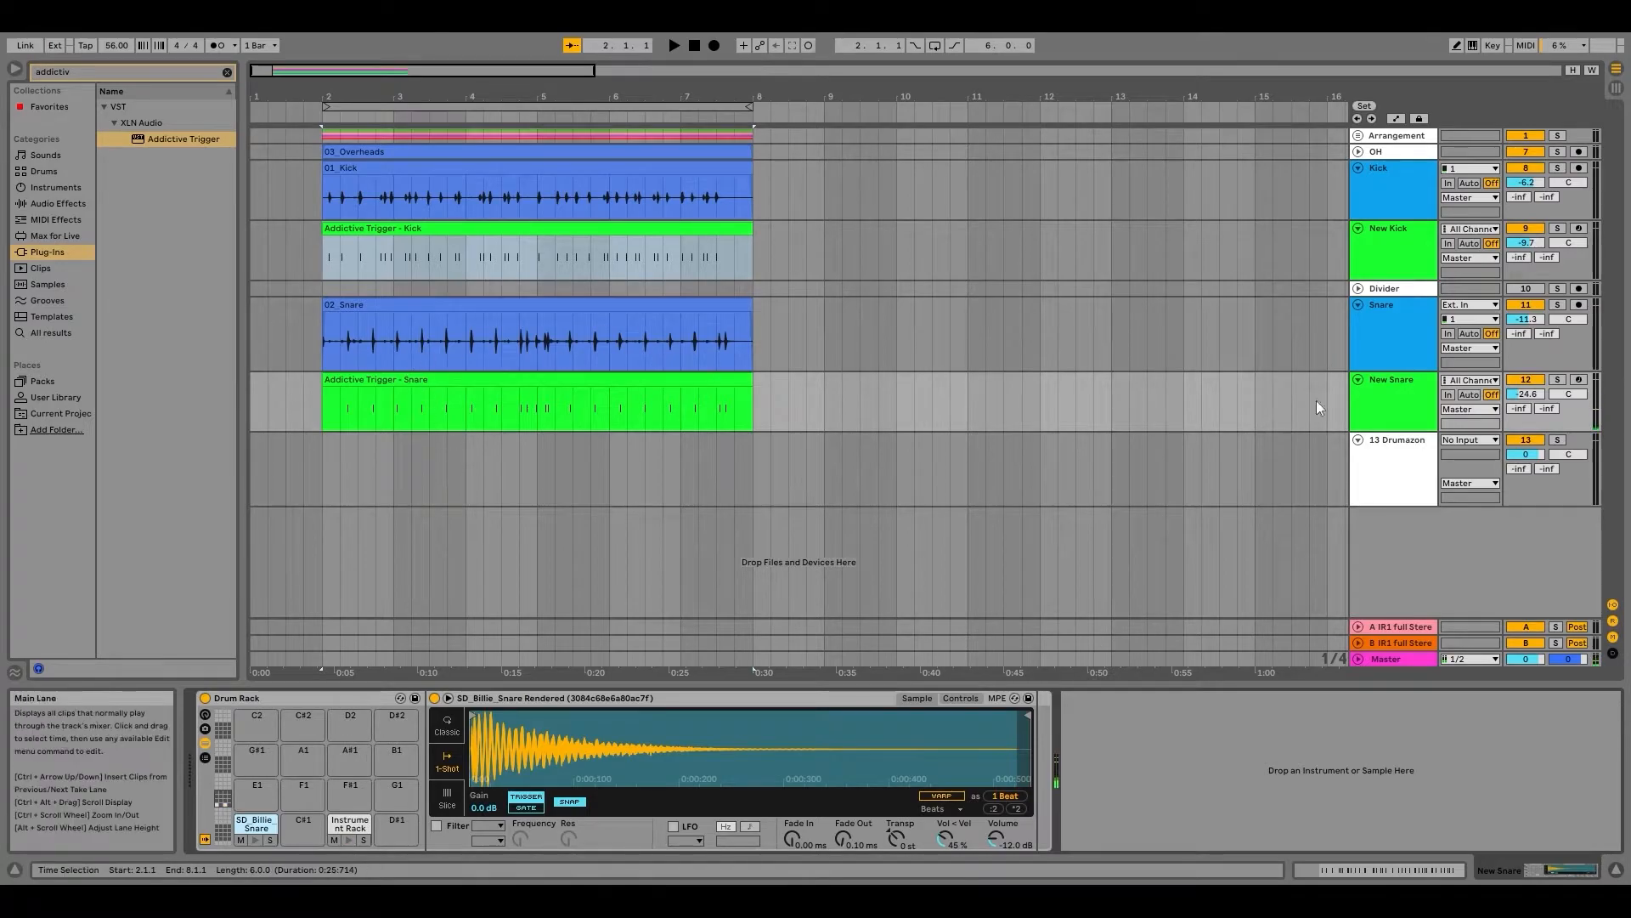
Step: Play from bar 2 with the original Snare muted, unmute it to compare with the triggered snare, and stop playback
left_click(1529, 306)
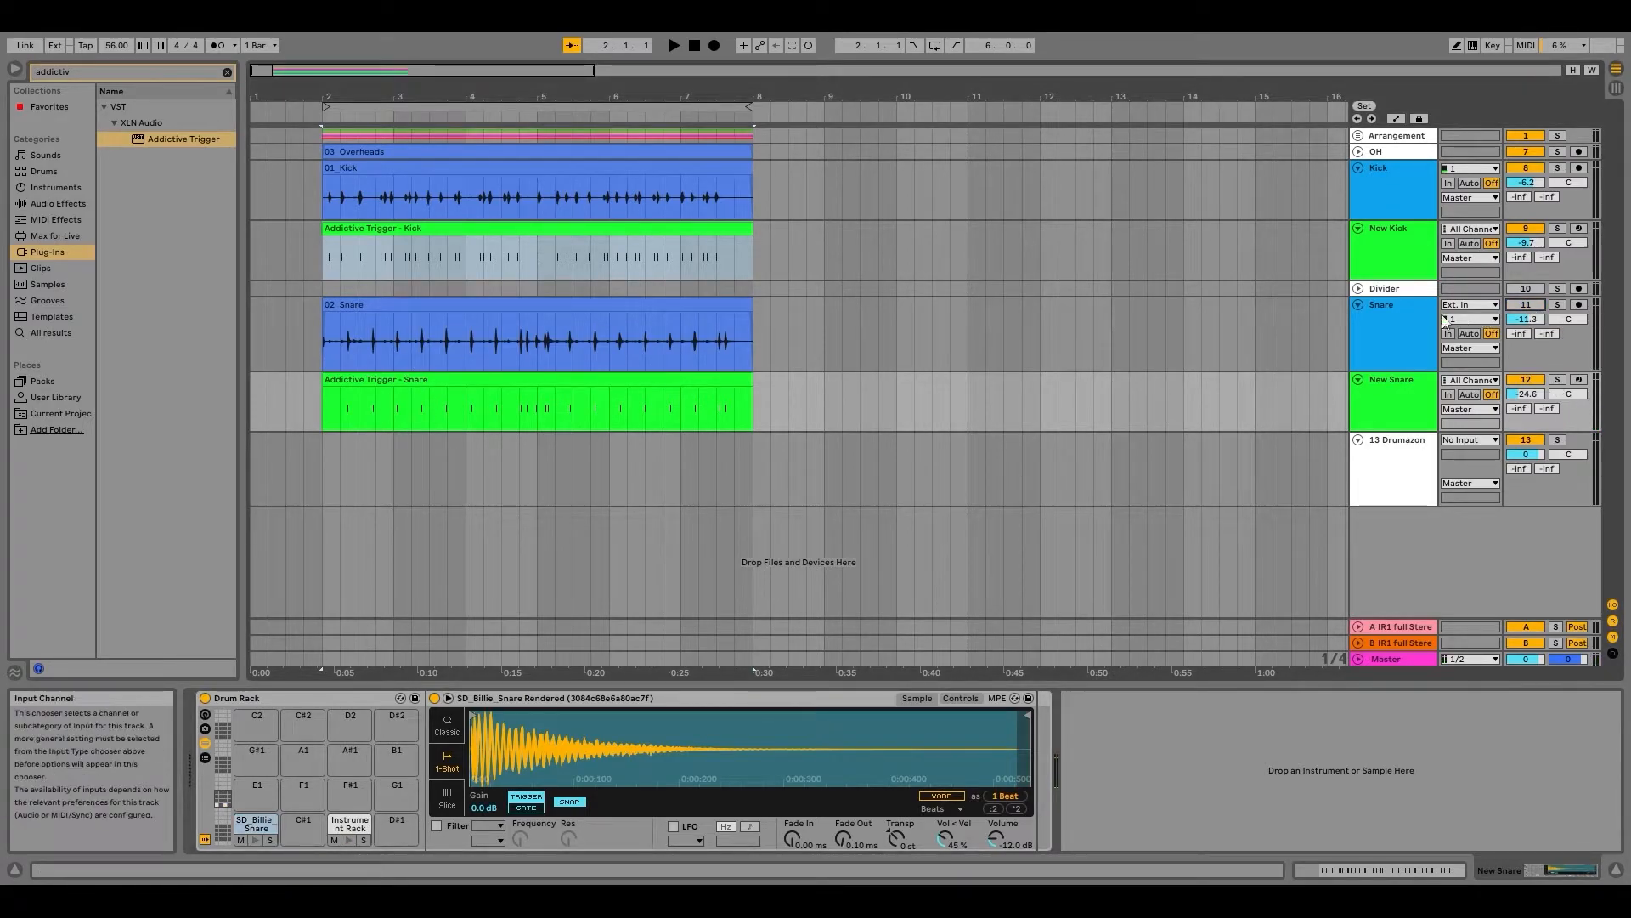
left_click(320, 389)
key("space")
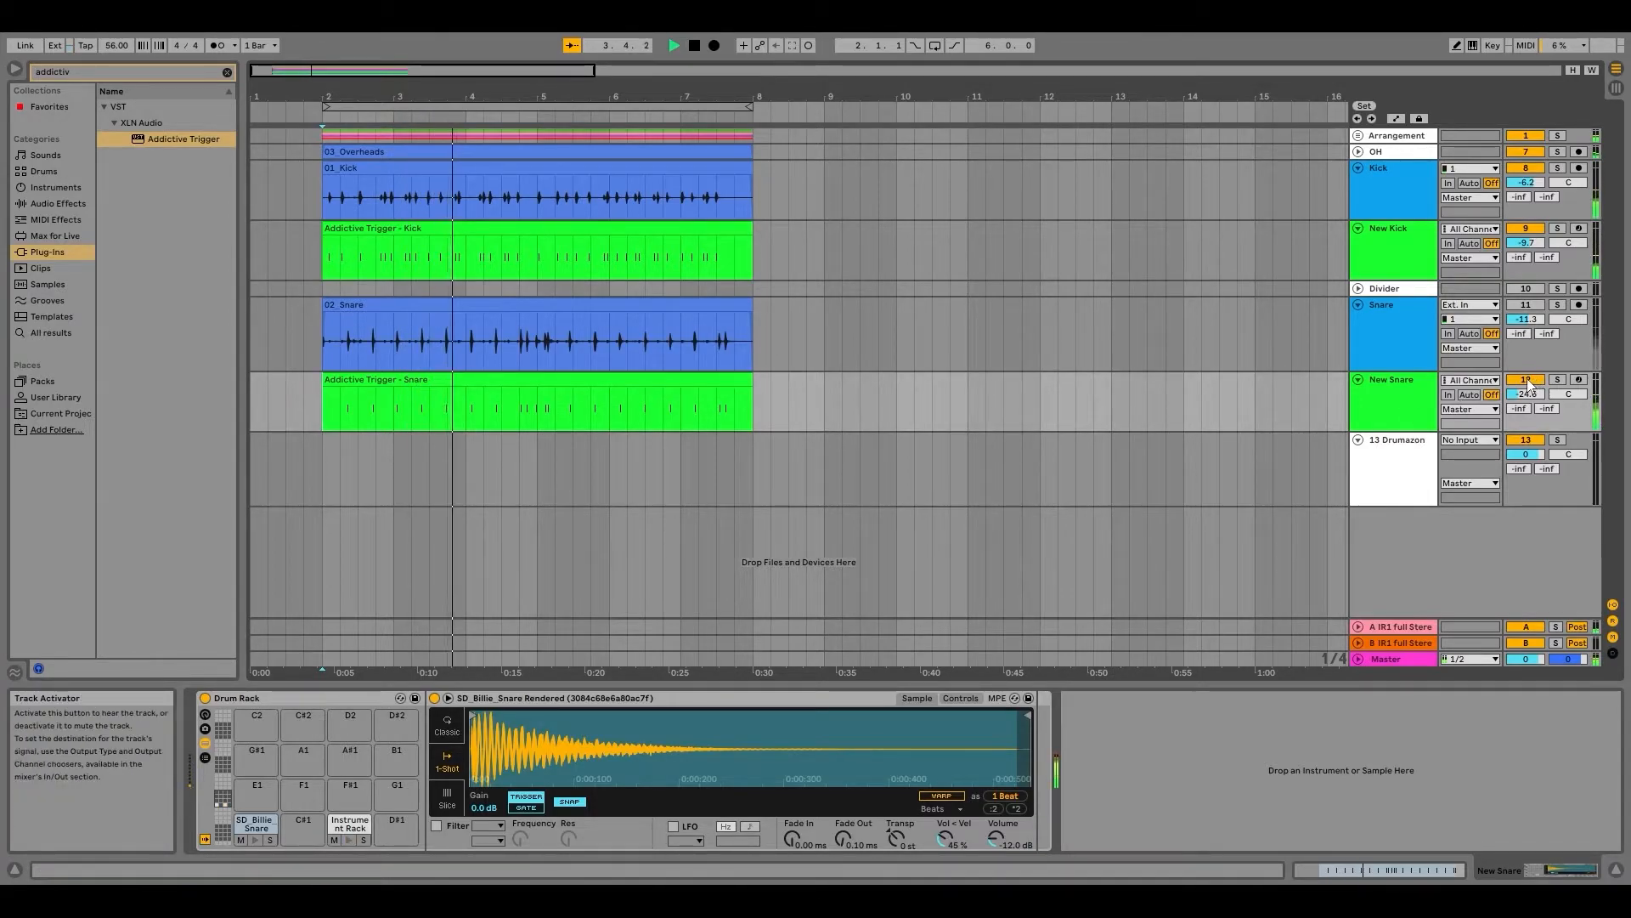
left_click(1526, 305)
left_click(1538, 382)
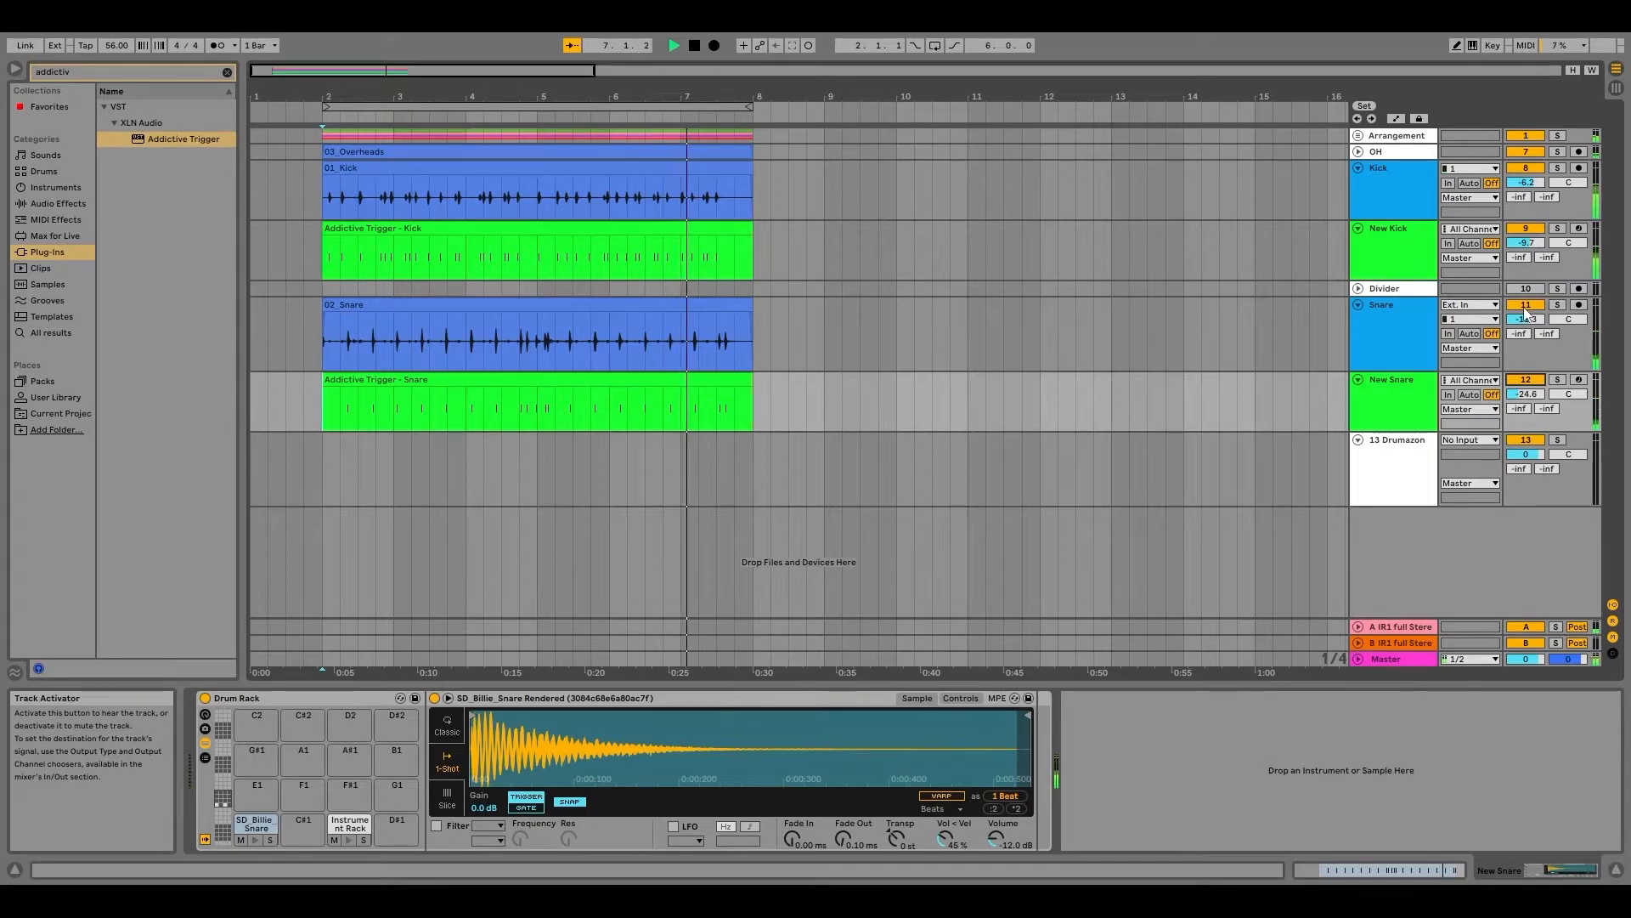
key("space")
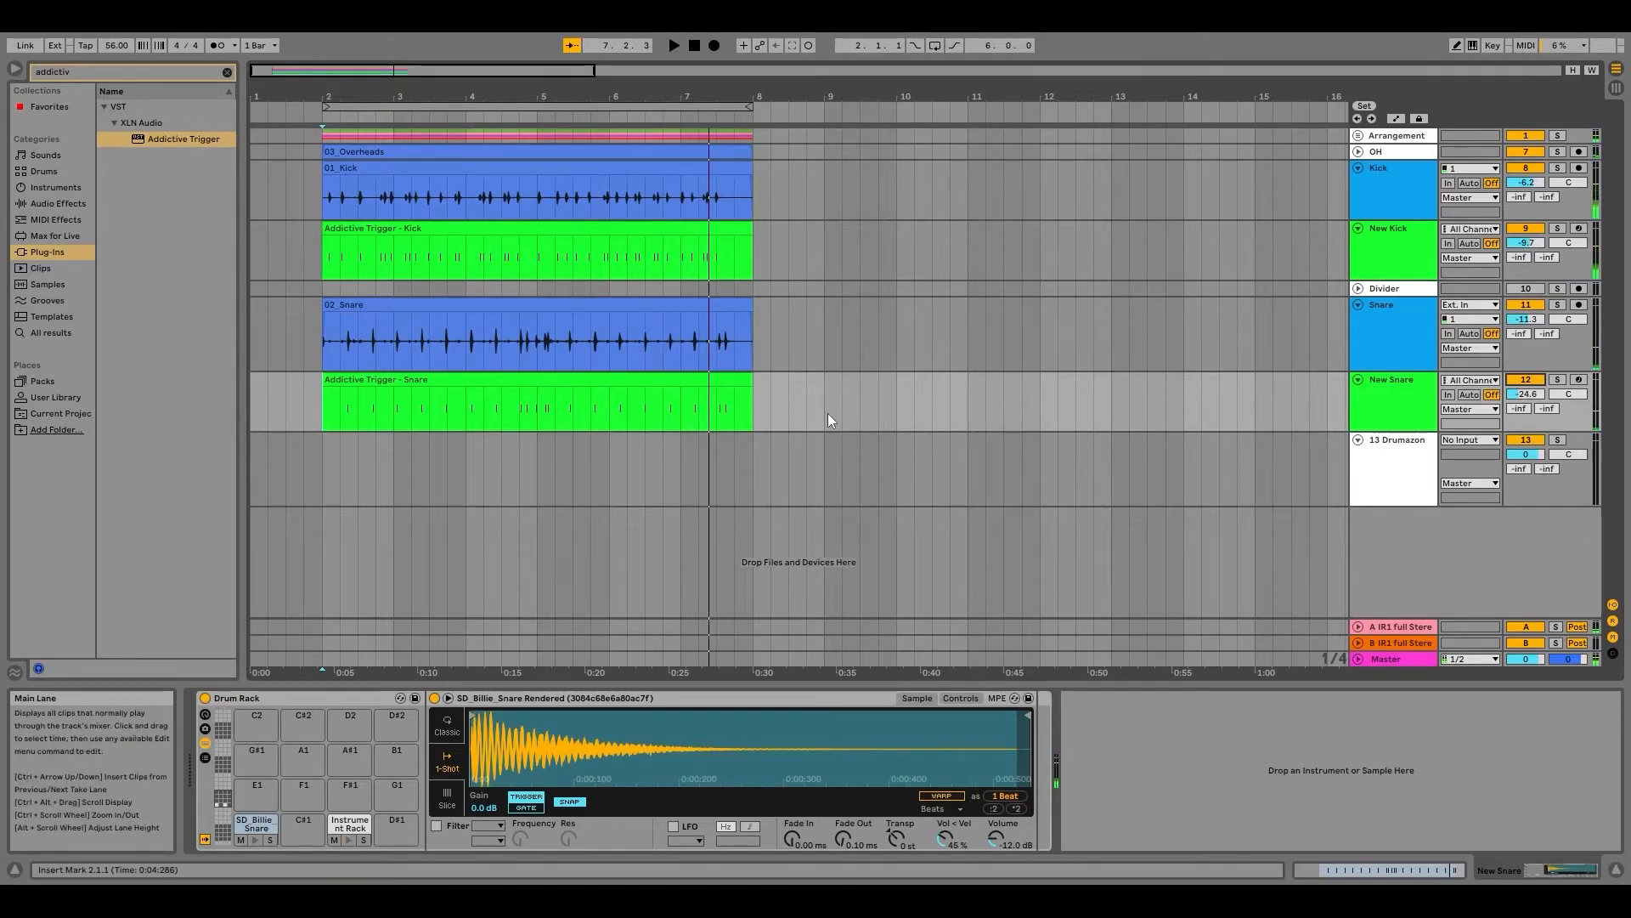
Step: Open the Drumazon plug-in on track 13 to view its drum machine interface, then close its window
scroll(583, 363, "up", 2)
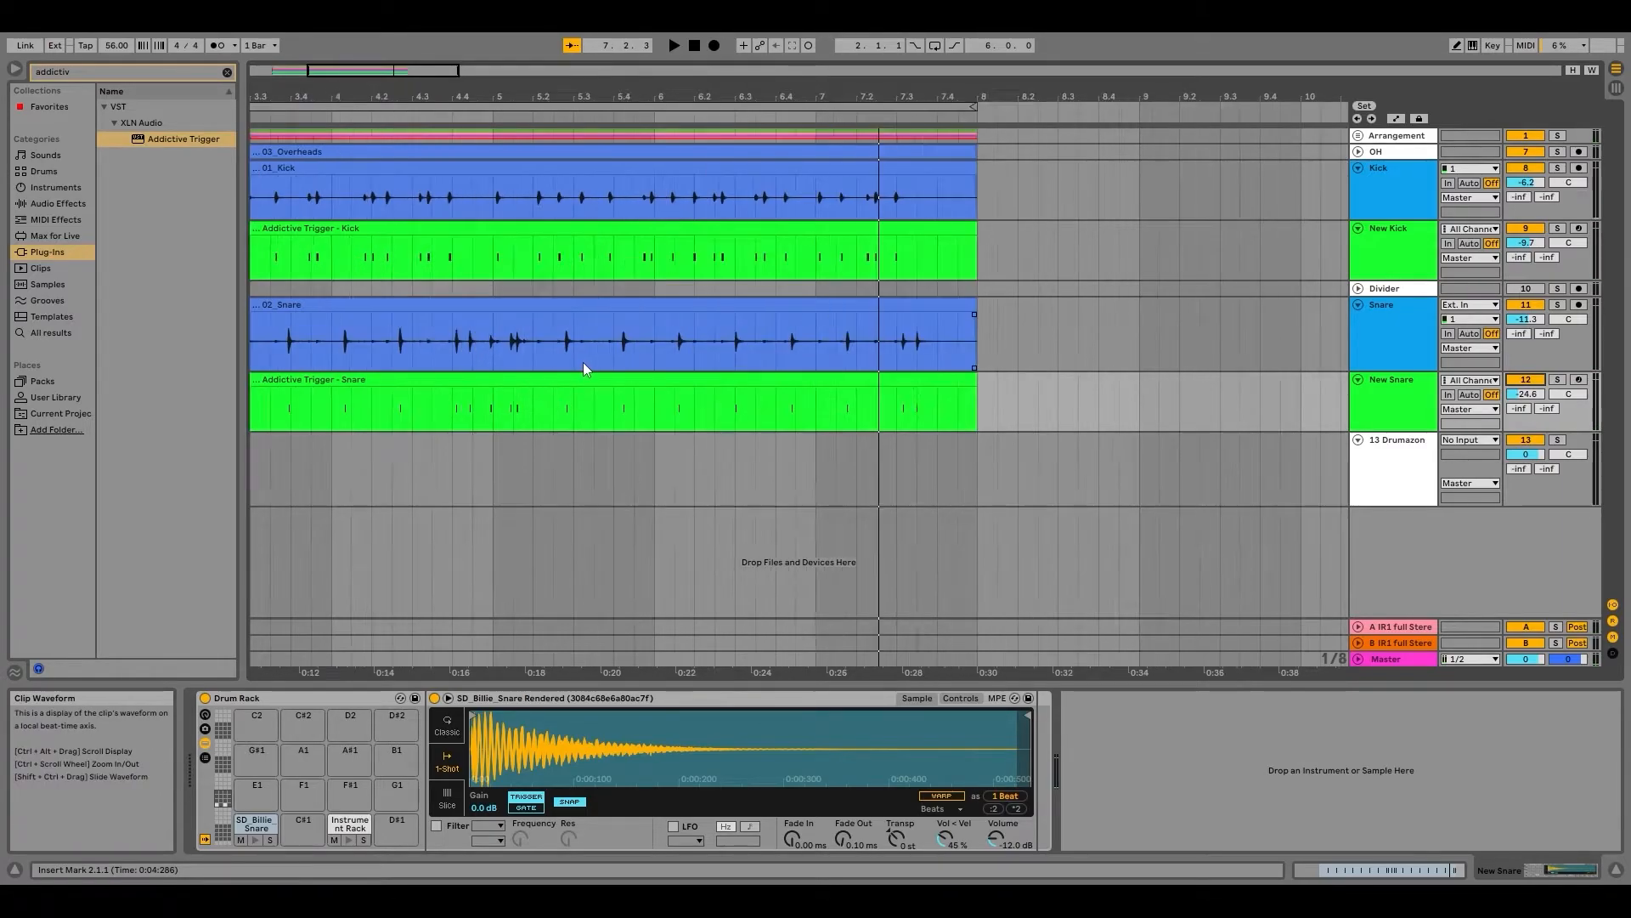
left_click_drag(785, 365, 981, 356)
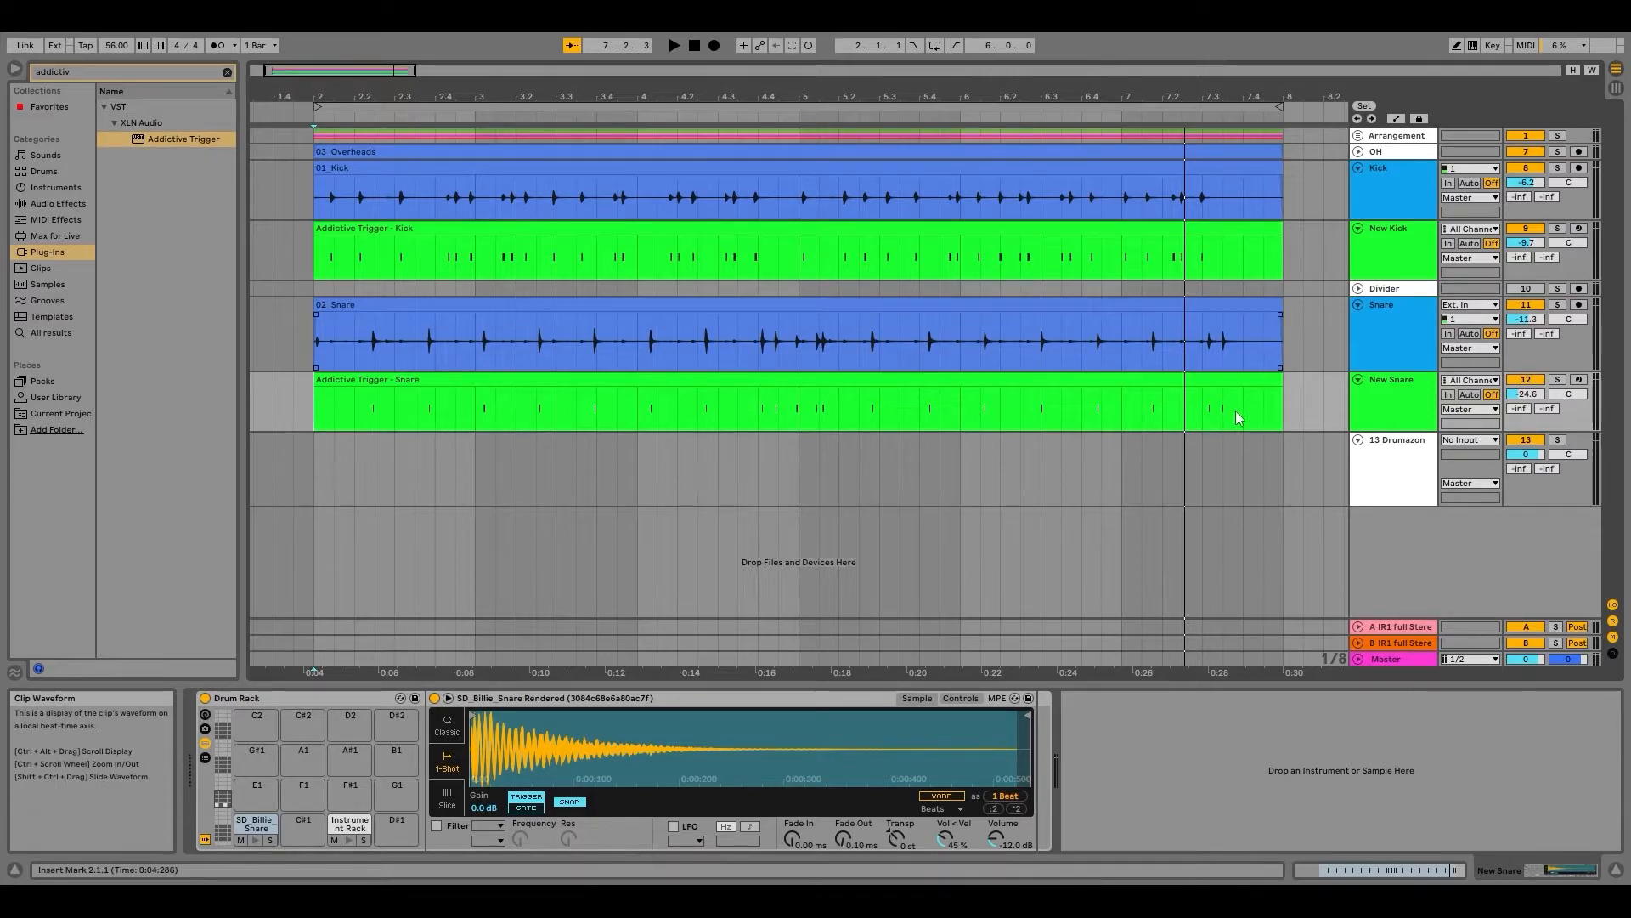
left_click(1390, 459)
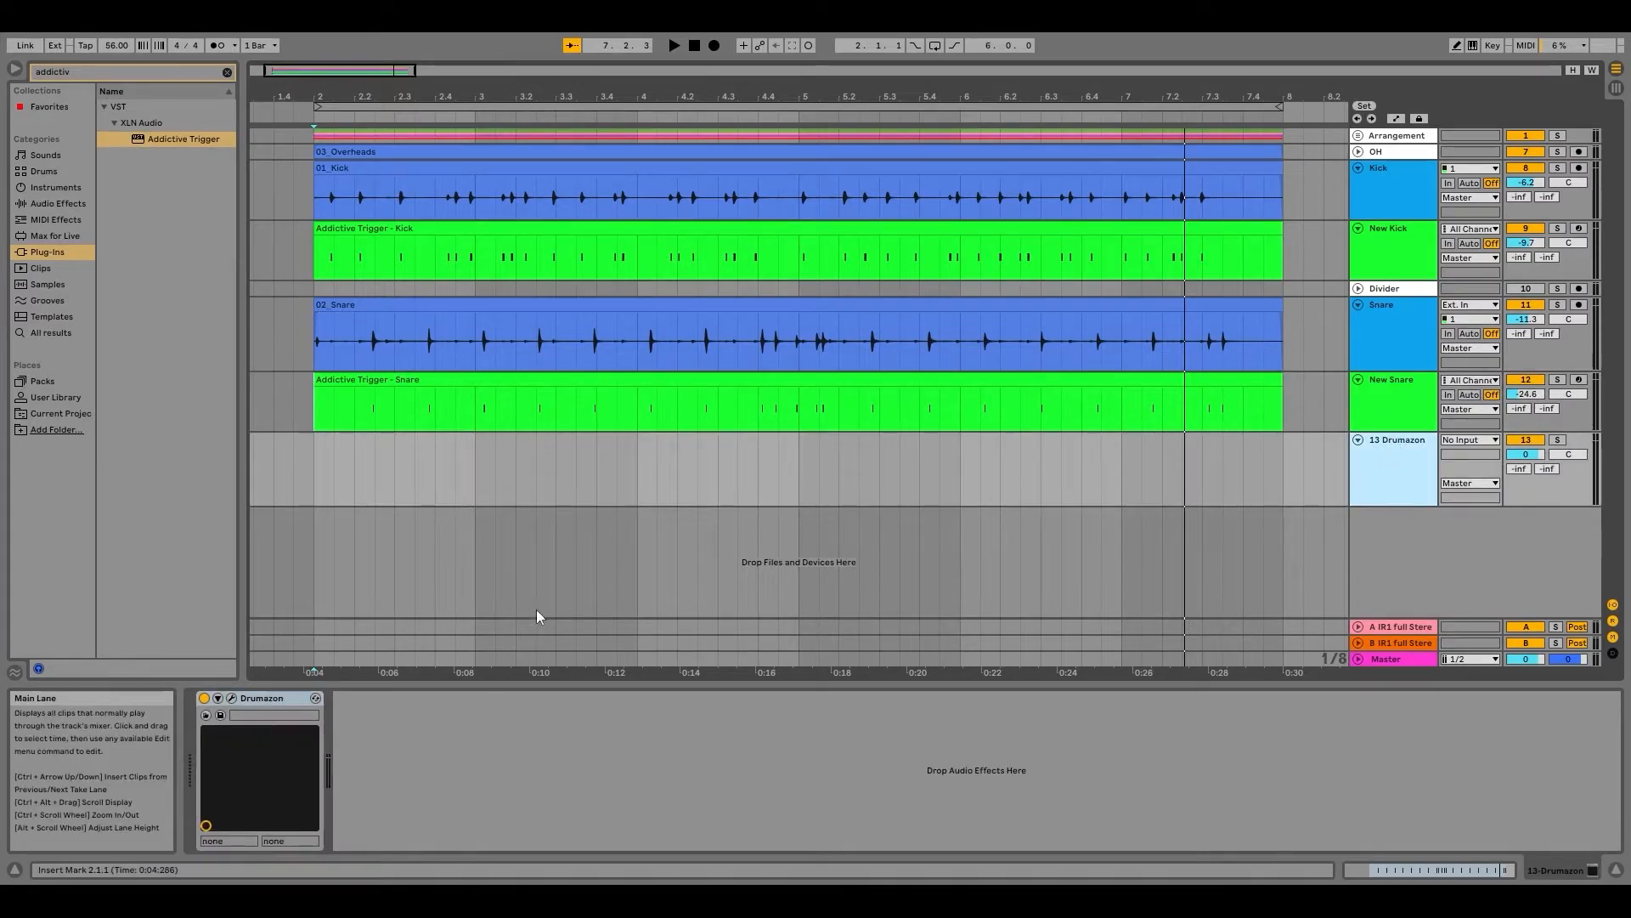
left_click(231, 697)
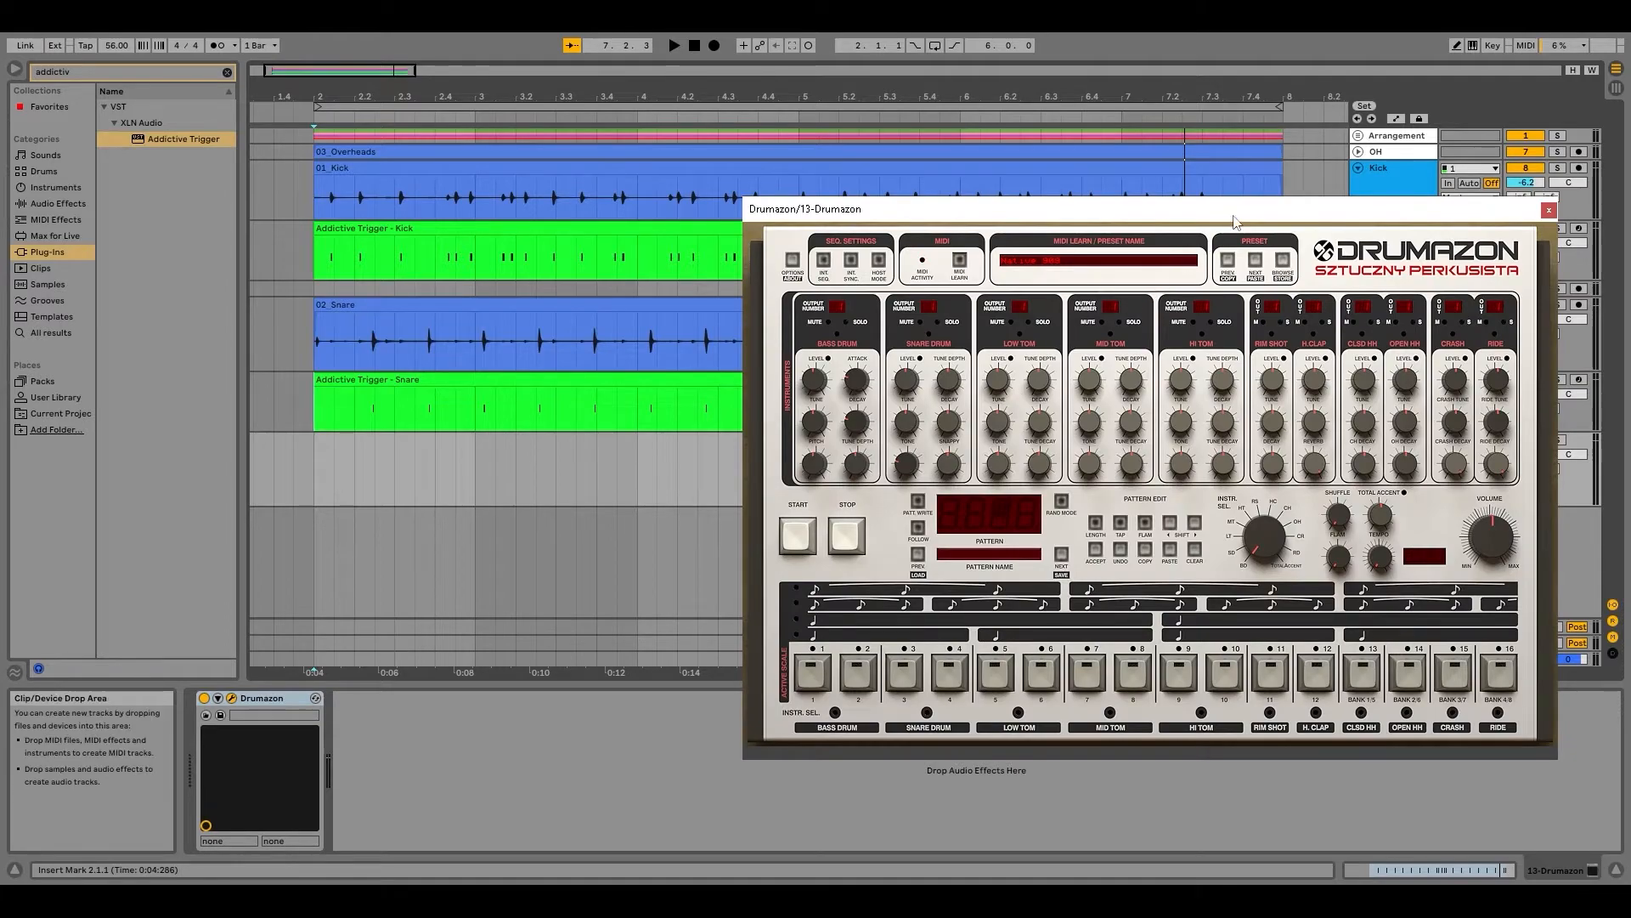
left_click_drag(1233, 213, 1133, 286)
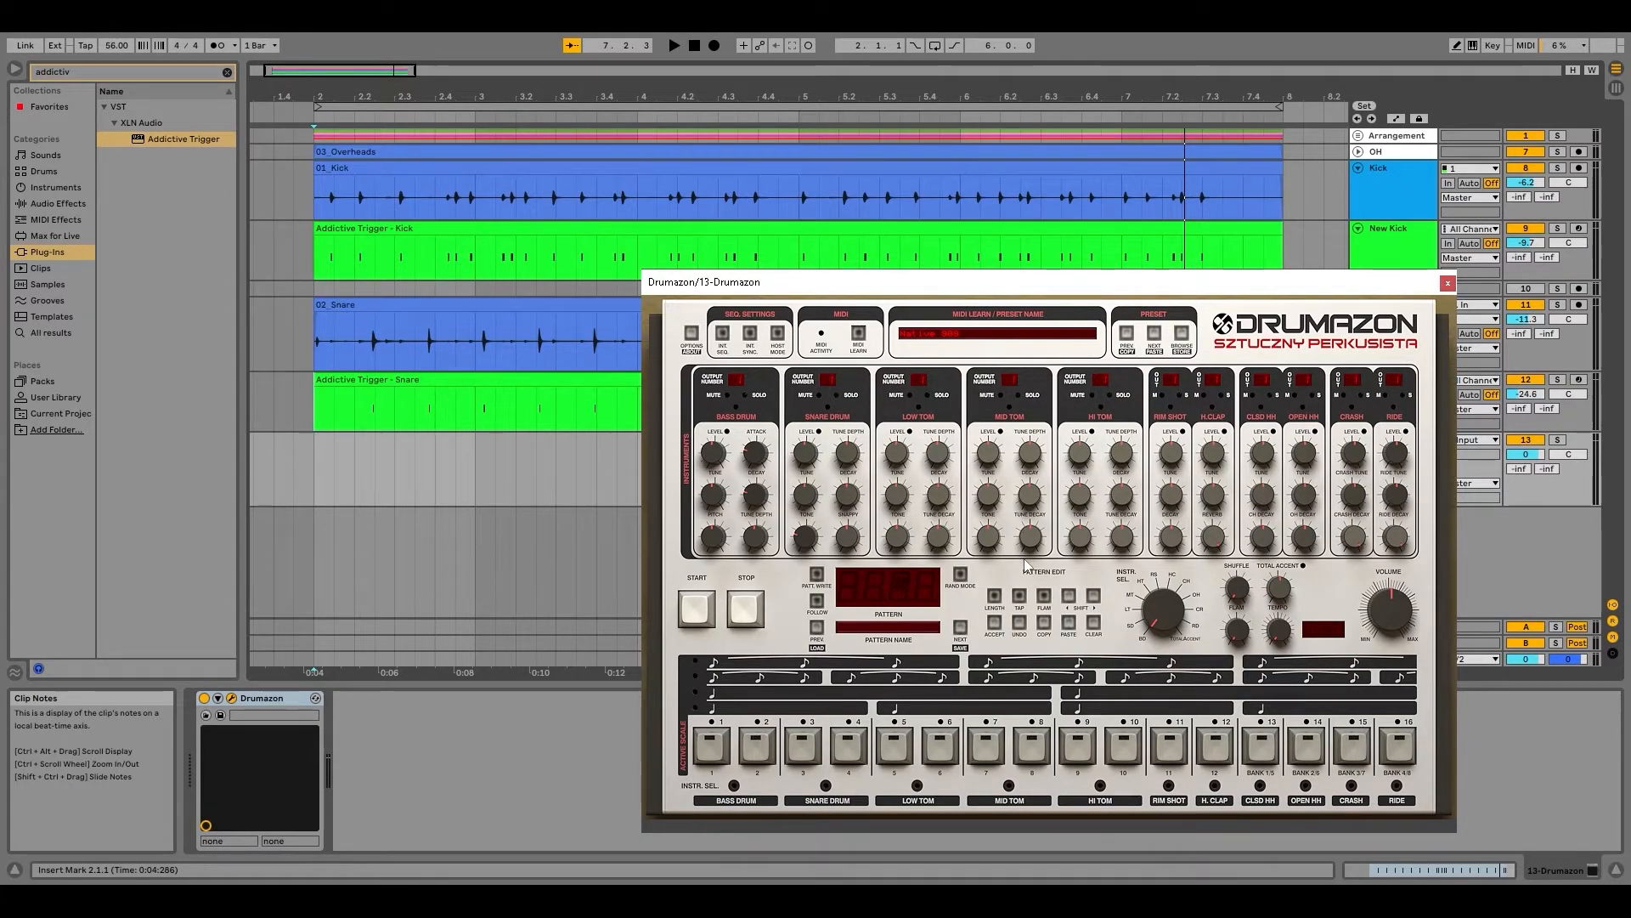
left_click(1447, 283)
Step: Duplicate the New Kick MIDI clip onto the Drumazon track, starting at bar 2
left_click(1137, 229)
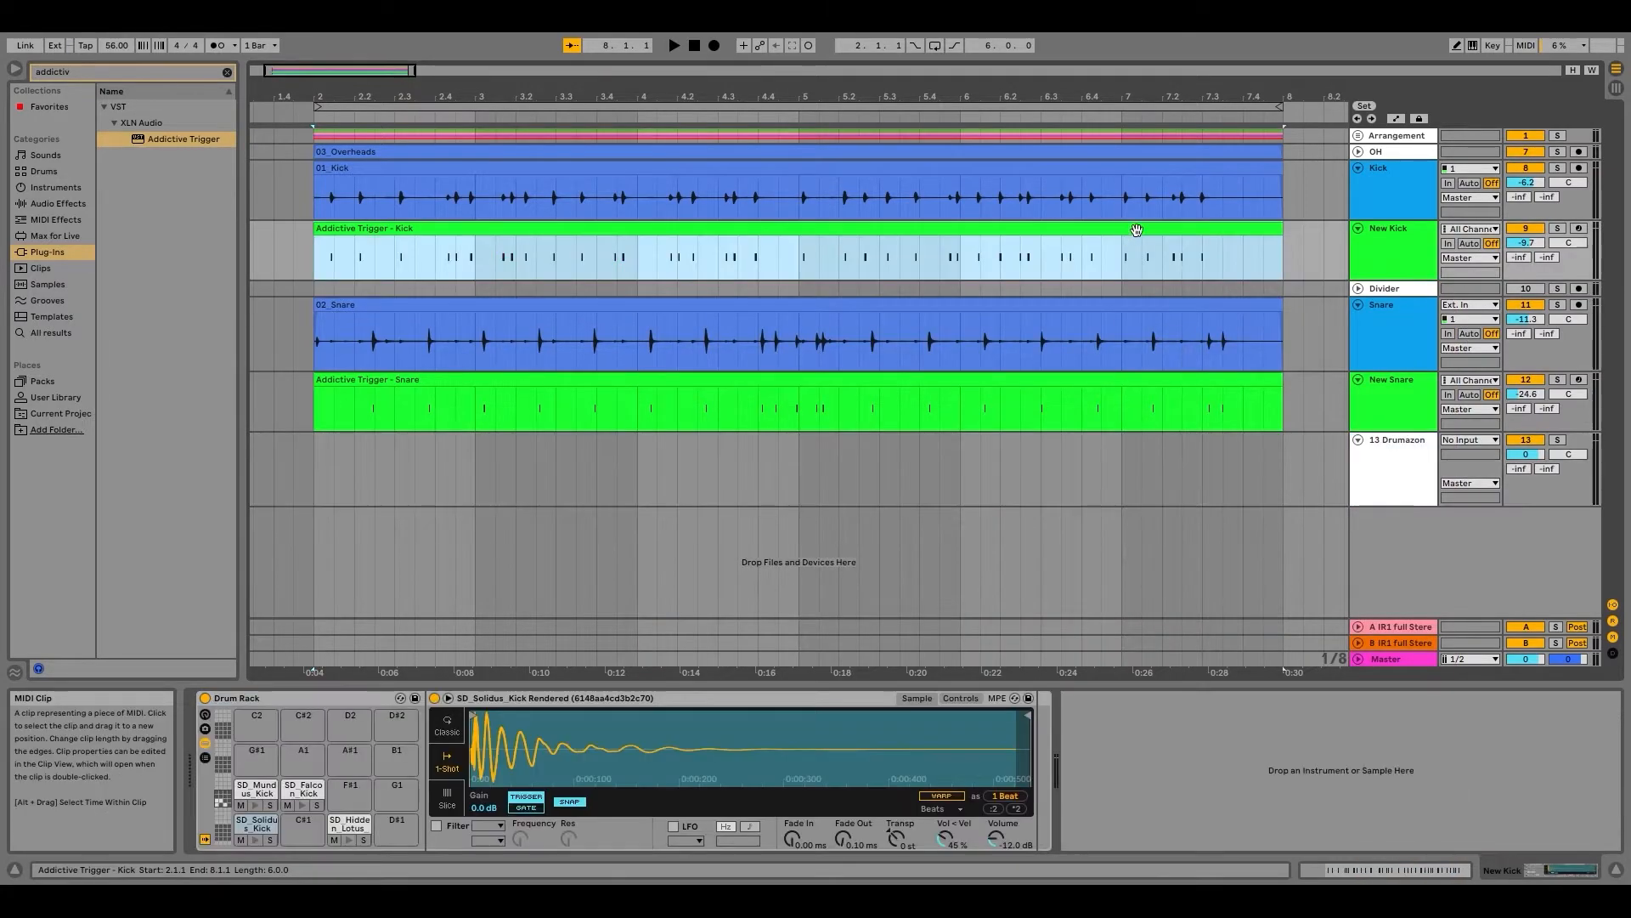
left_click_drag(1055, 232, 1054, 463)
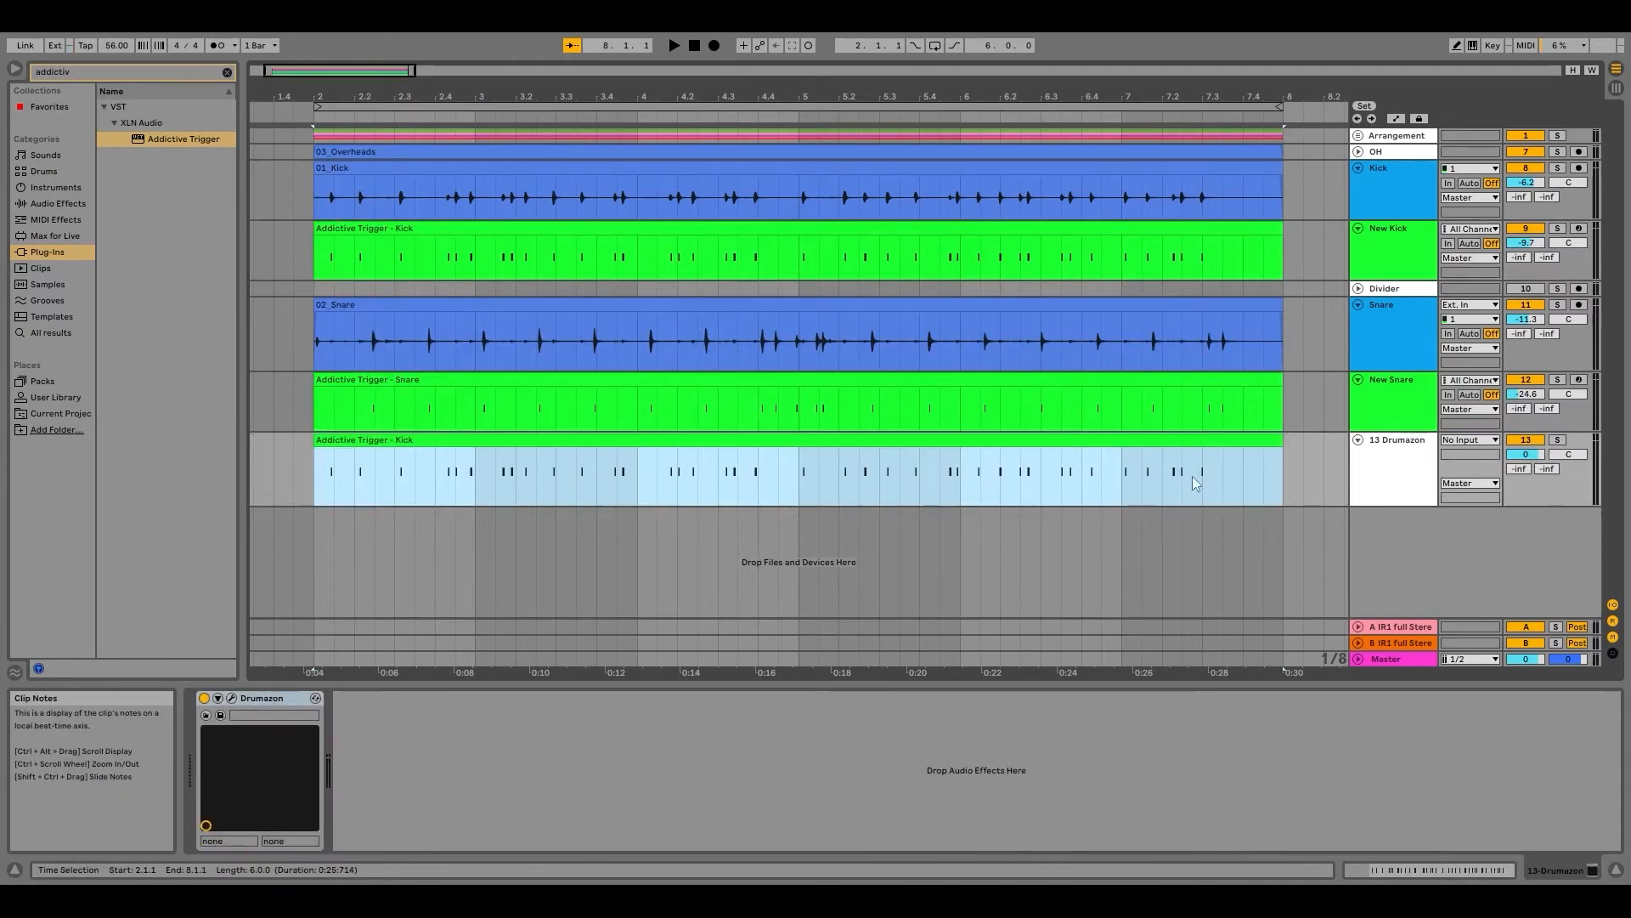
Step: Copy all D1 notes from the New Snare clip and paste them into the Drumazon track's clip at bar 2
left_click(1146, 379)
left_click(1333, 865)
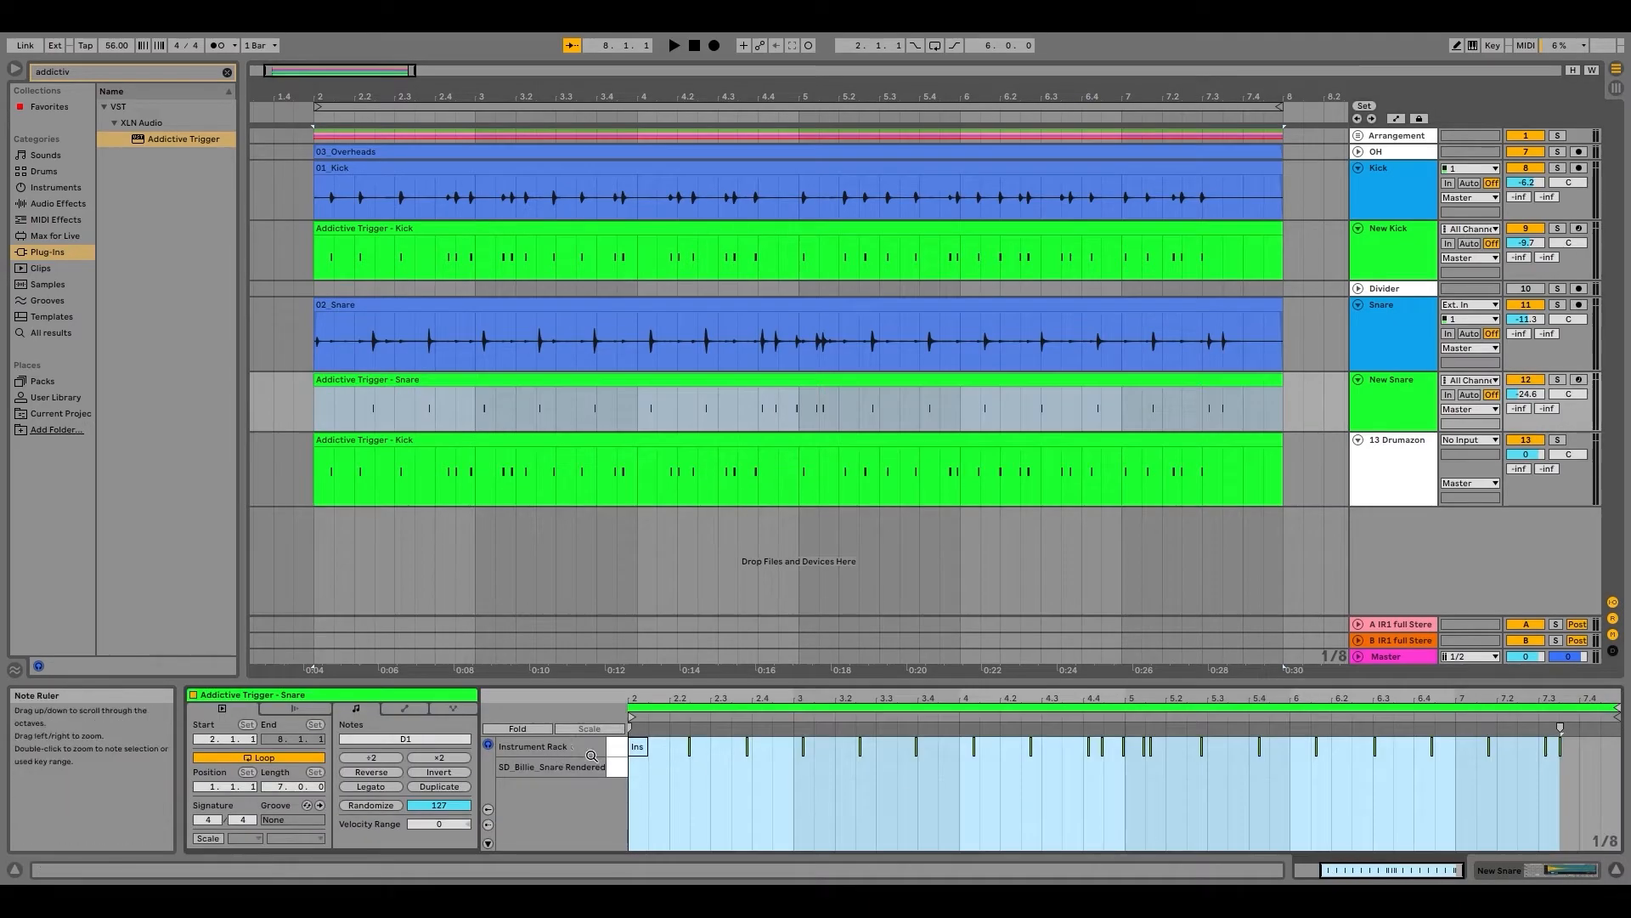
key("ctrl+a")
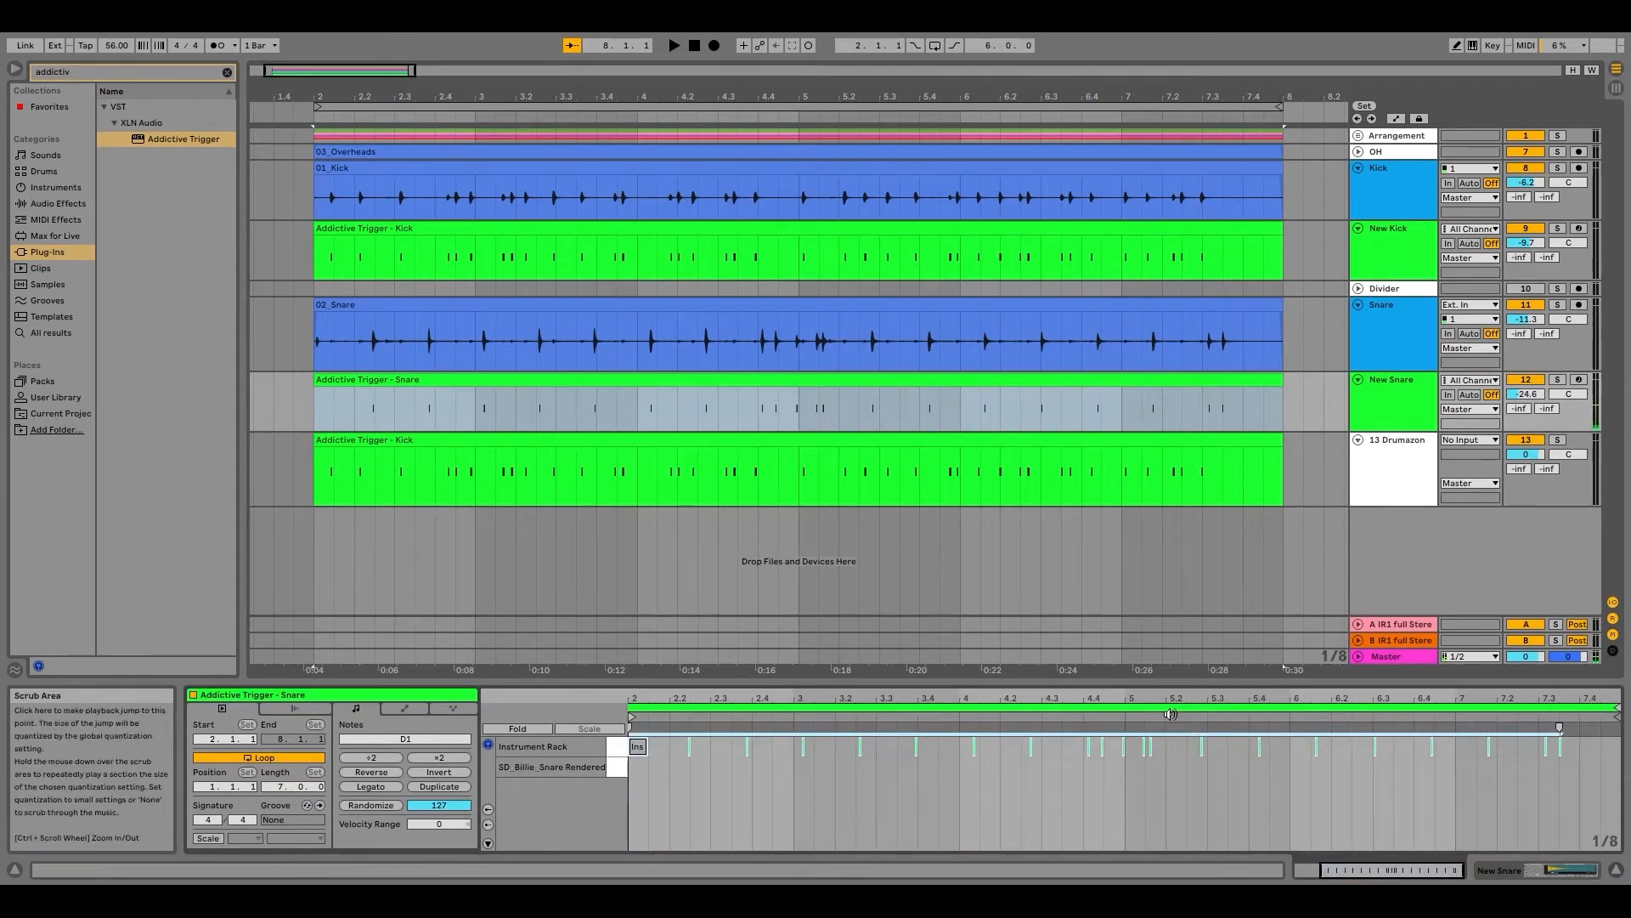
left_click(844, 492)
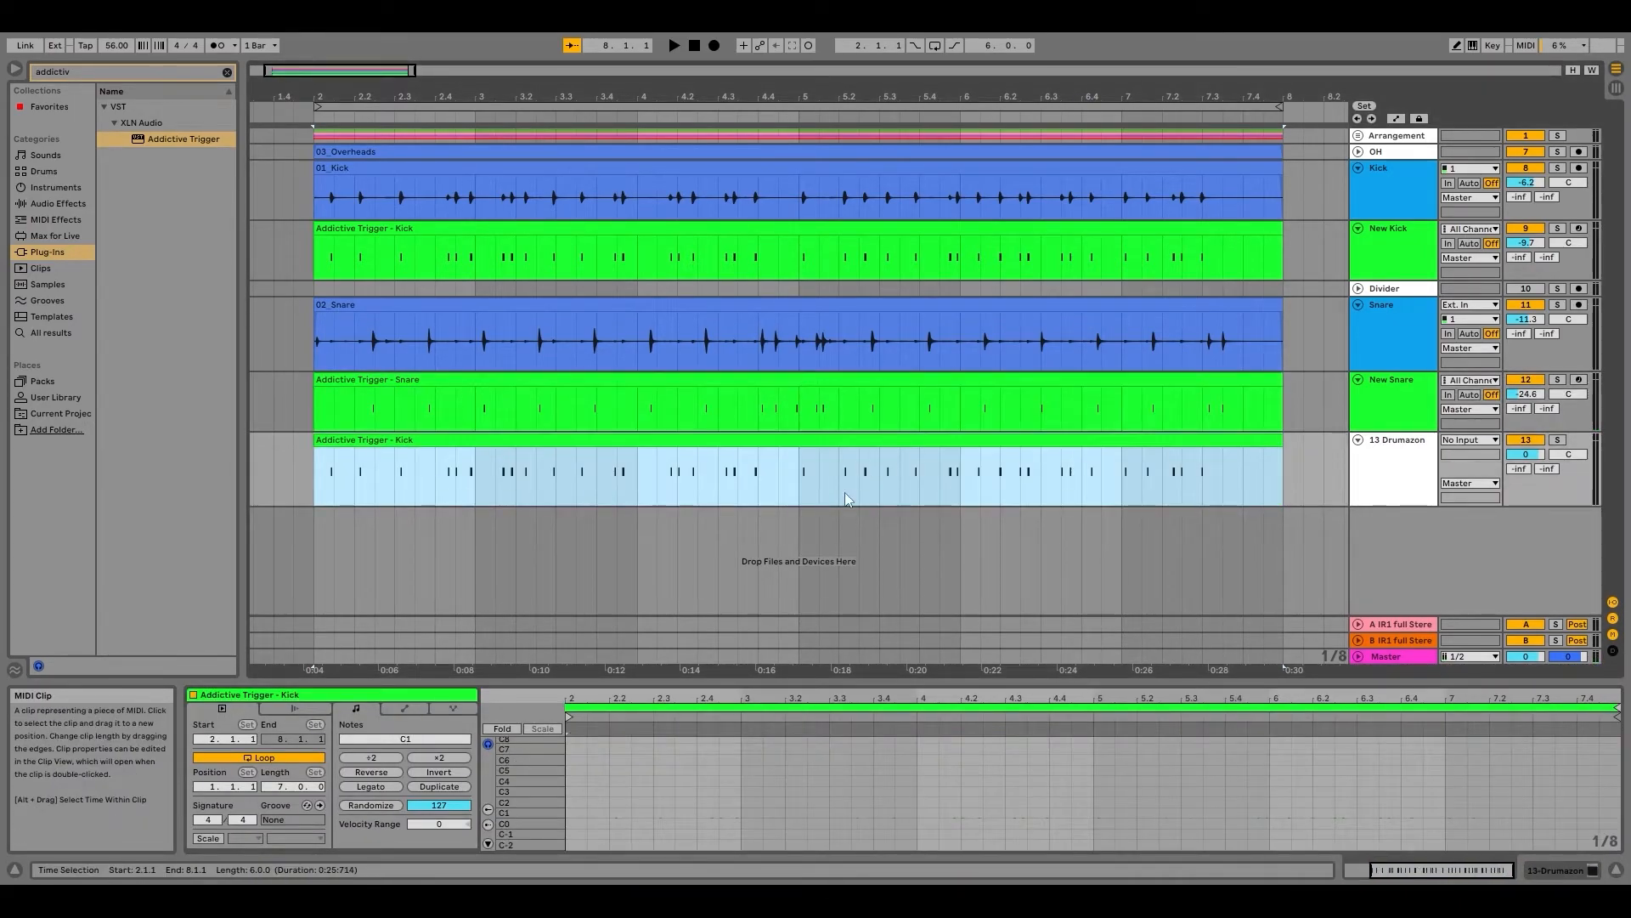
left_click(578, 758)
key("Home")
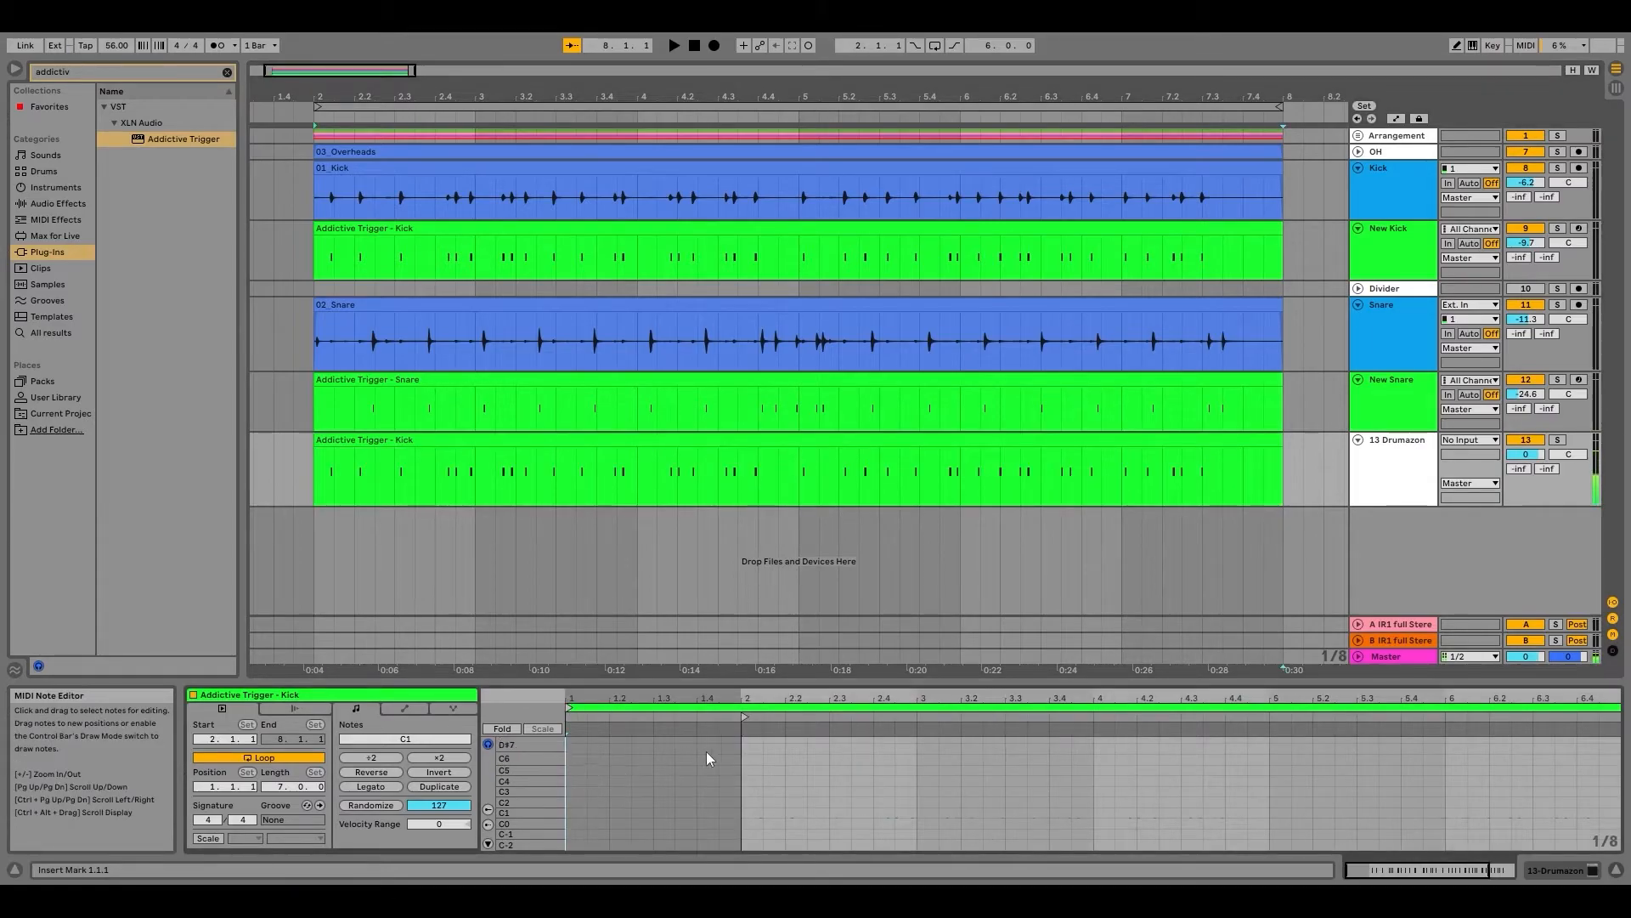
key("ctrl+a")
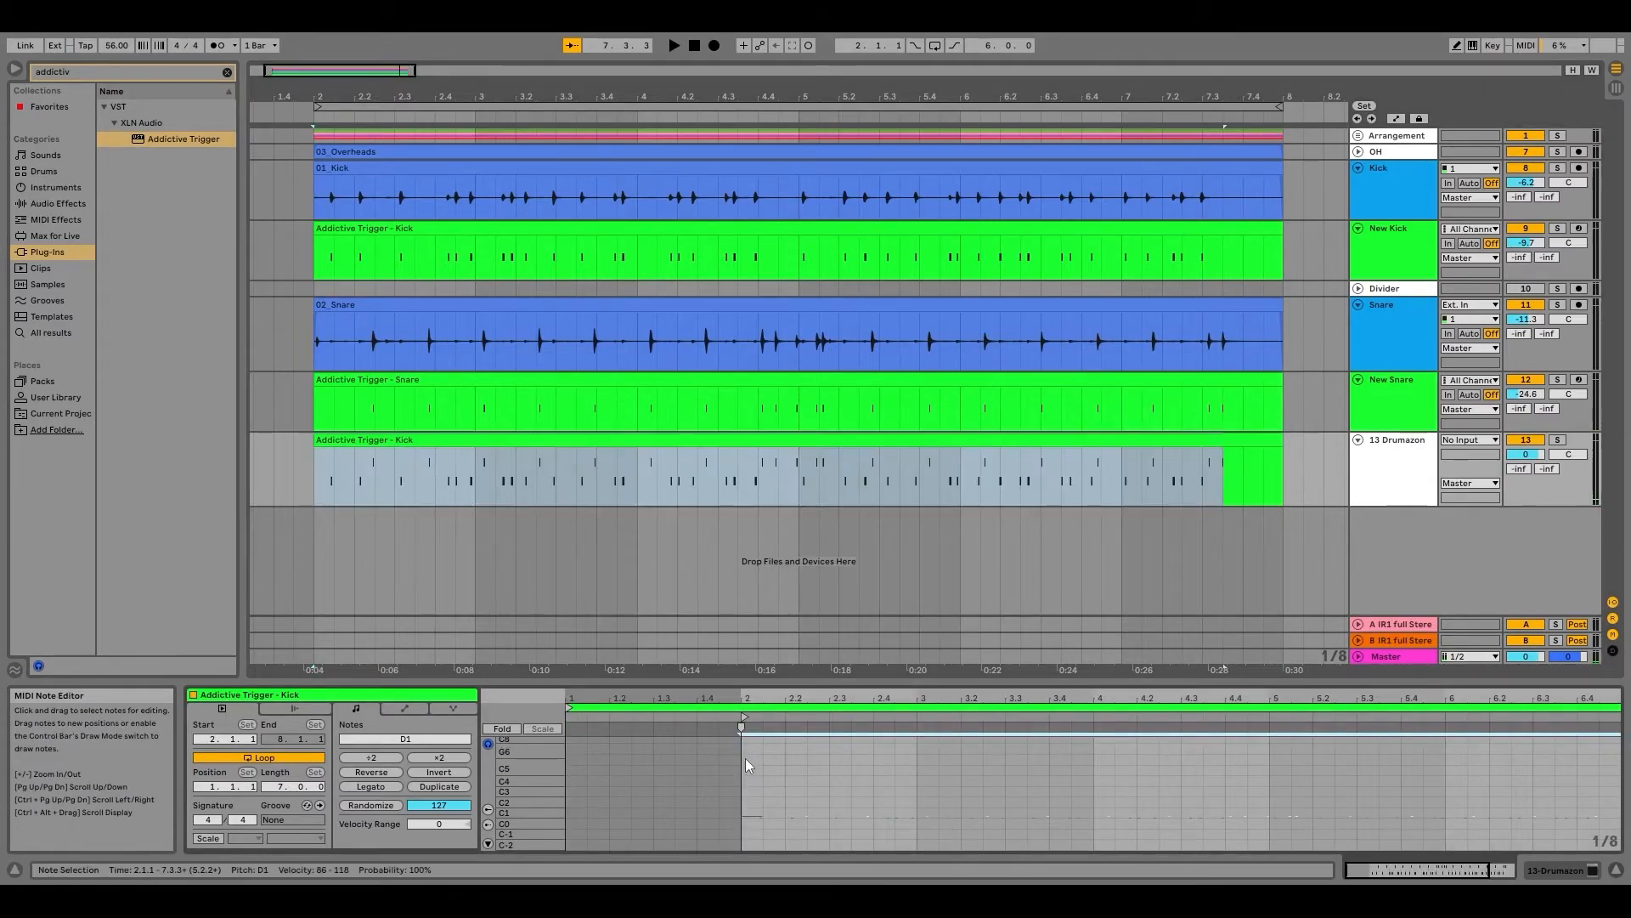
Step: Enlarge the Drumazon clip's note editor, fold it to the used notes, and compare its snare notes with the New Snare clip
scroll(745, 773, "up", 5)
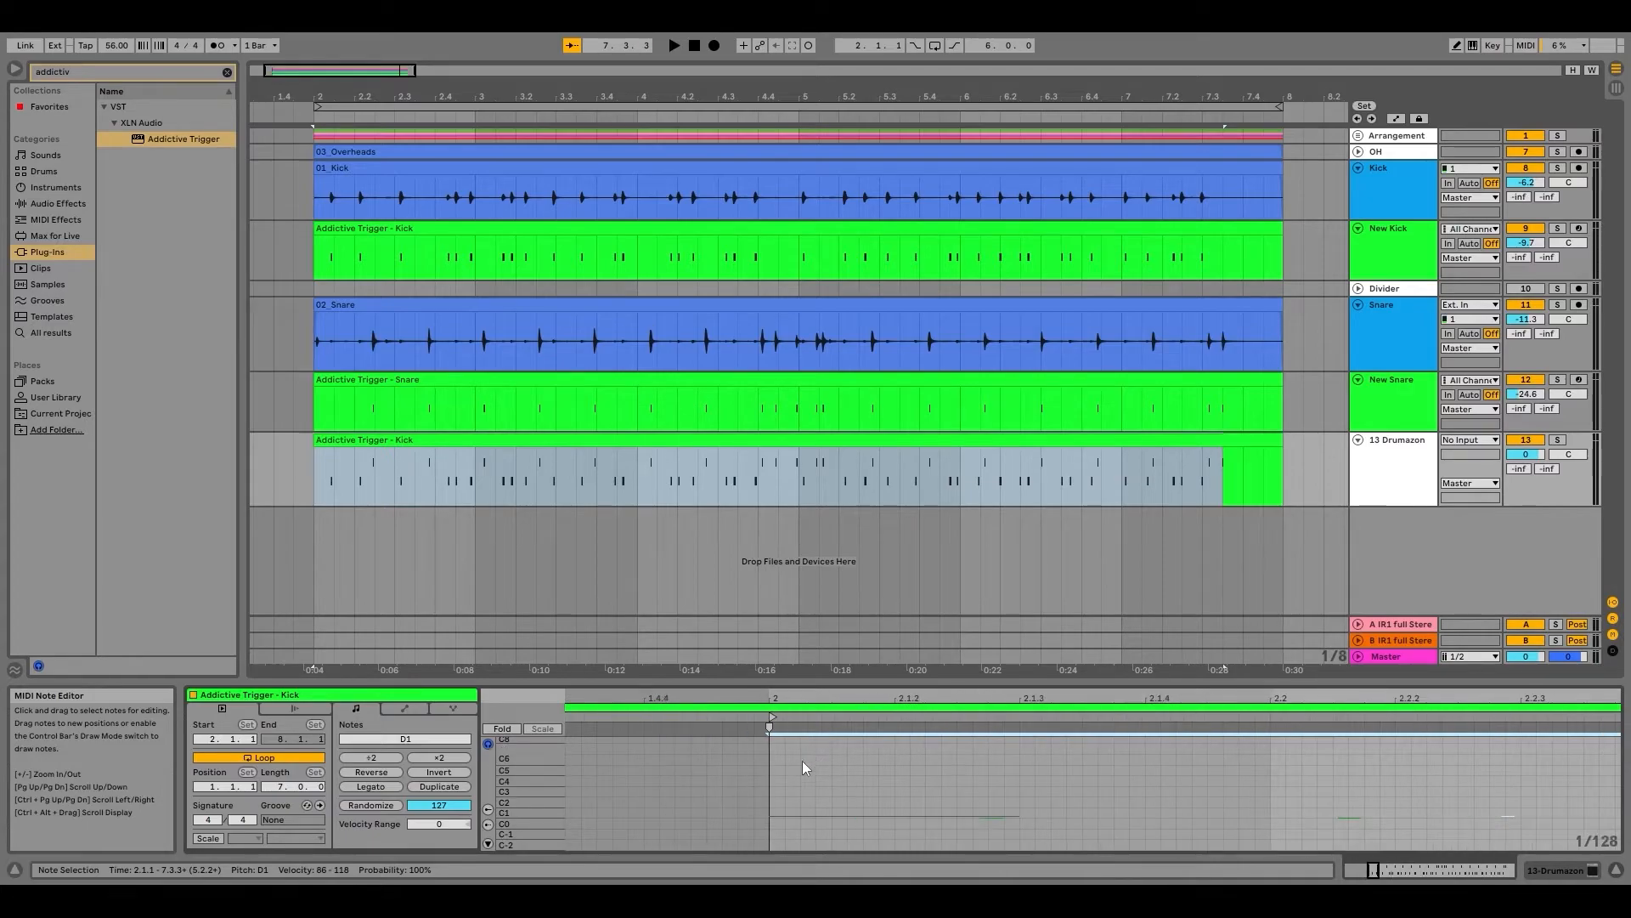
key("z")
left_click_drag(652, 679, 653, 388)
left_click(502, 435)
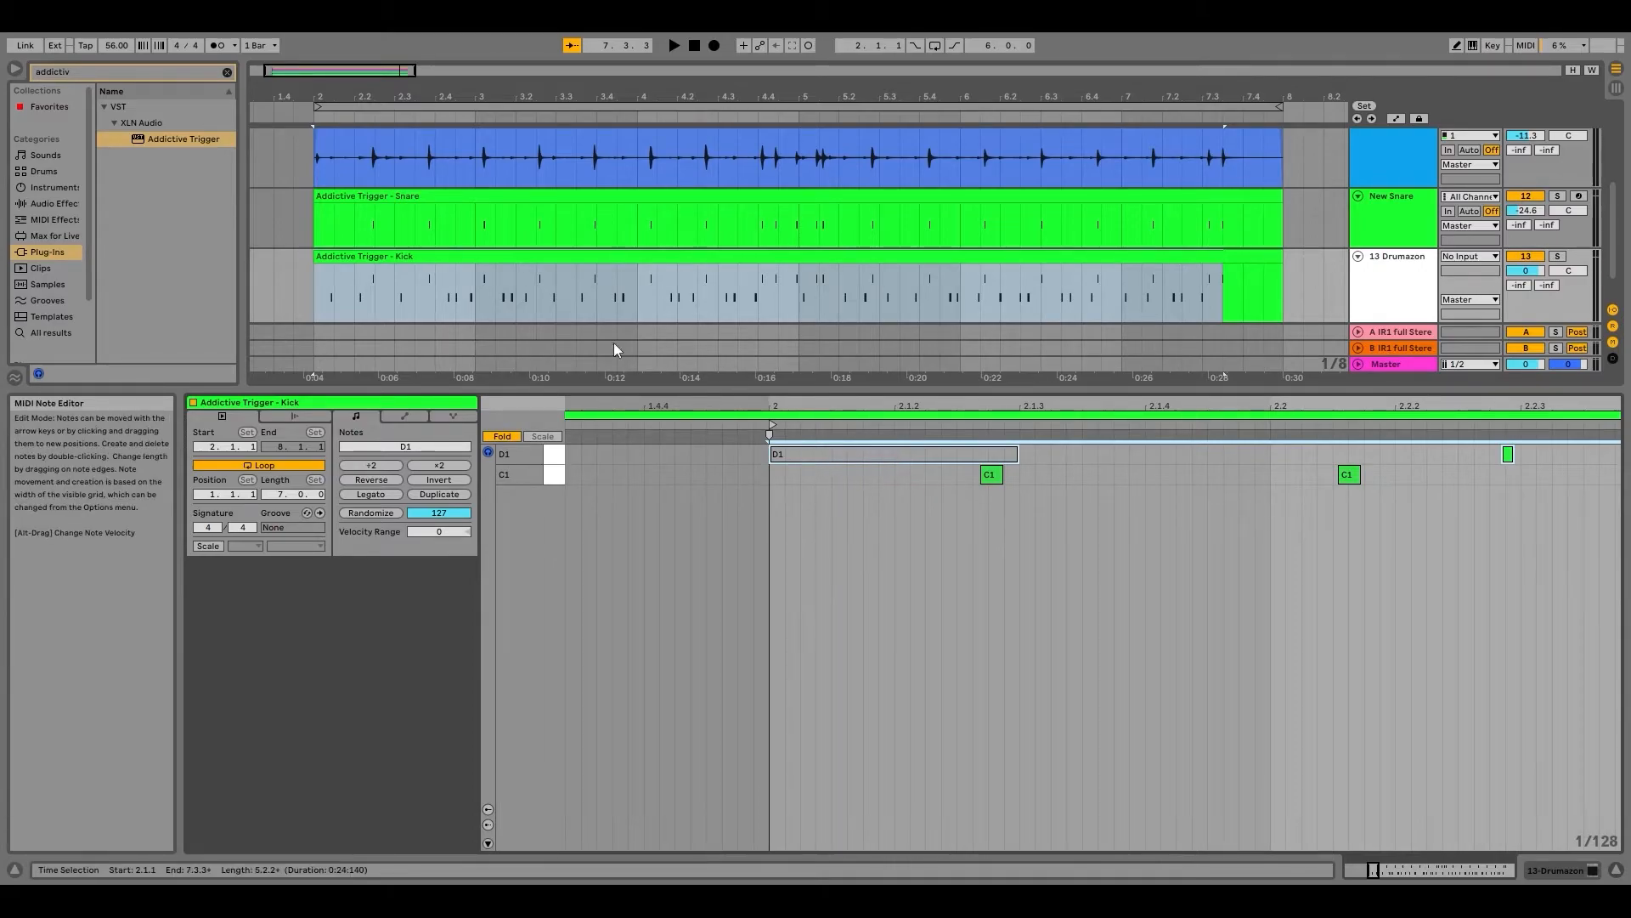
scroll(476, 284, "up", 15)
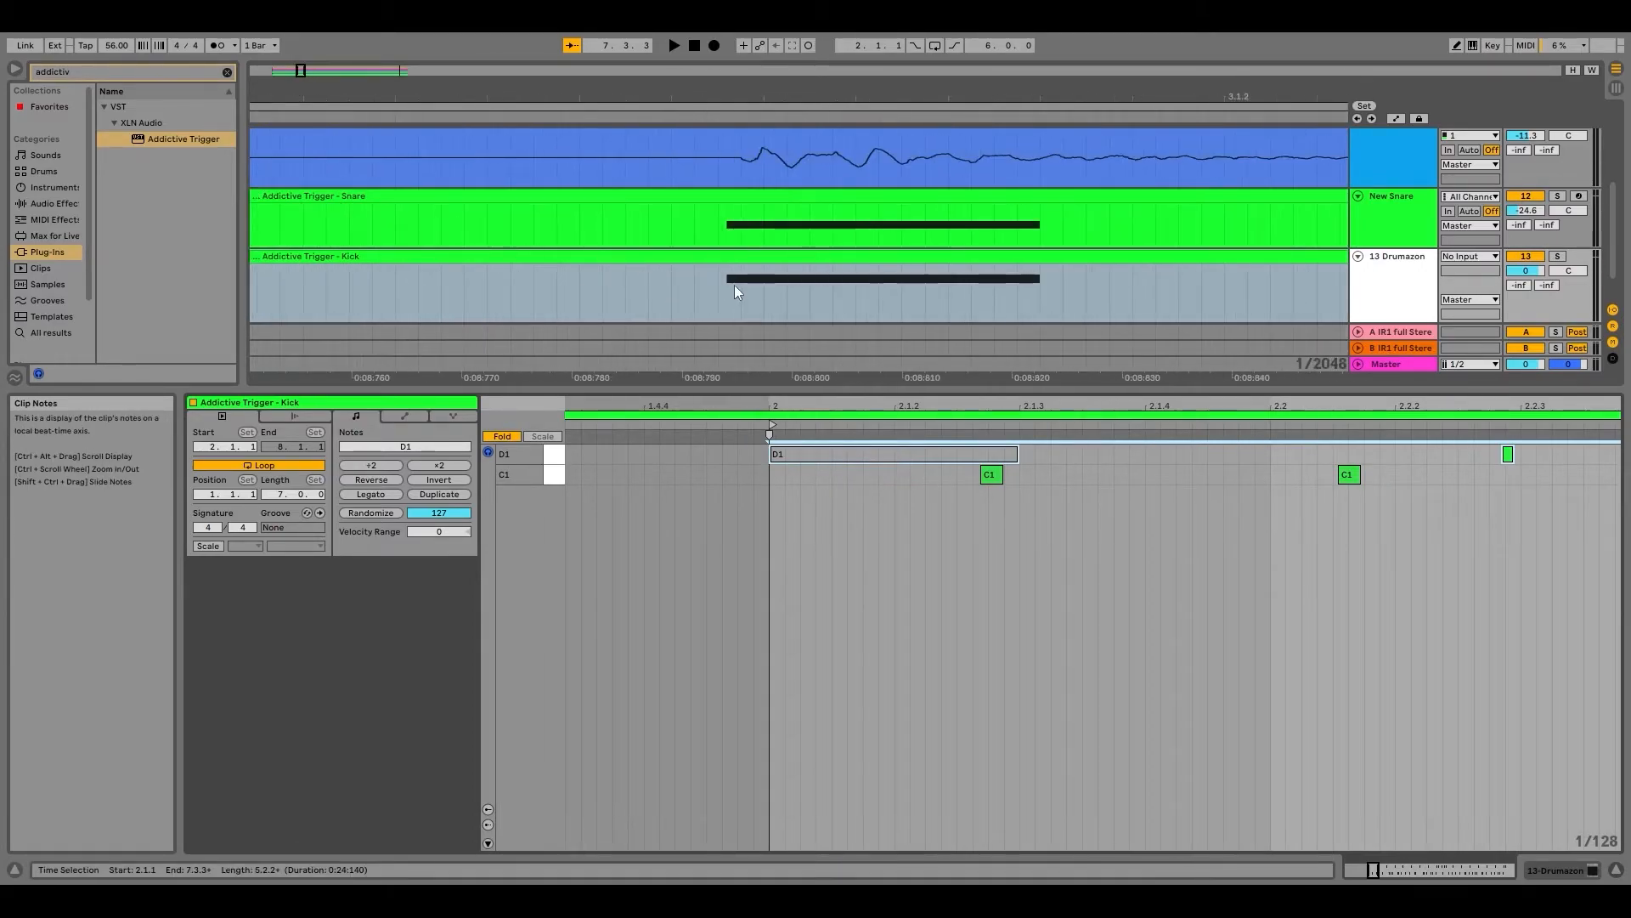
scroll(736, 284, "up", 6)
scroll(708, 291, "down", 14)
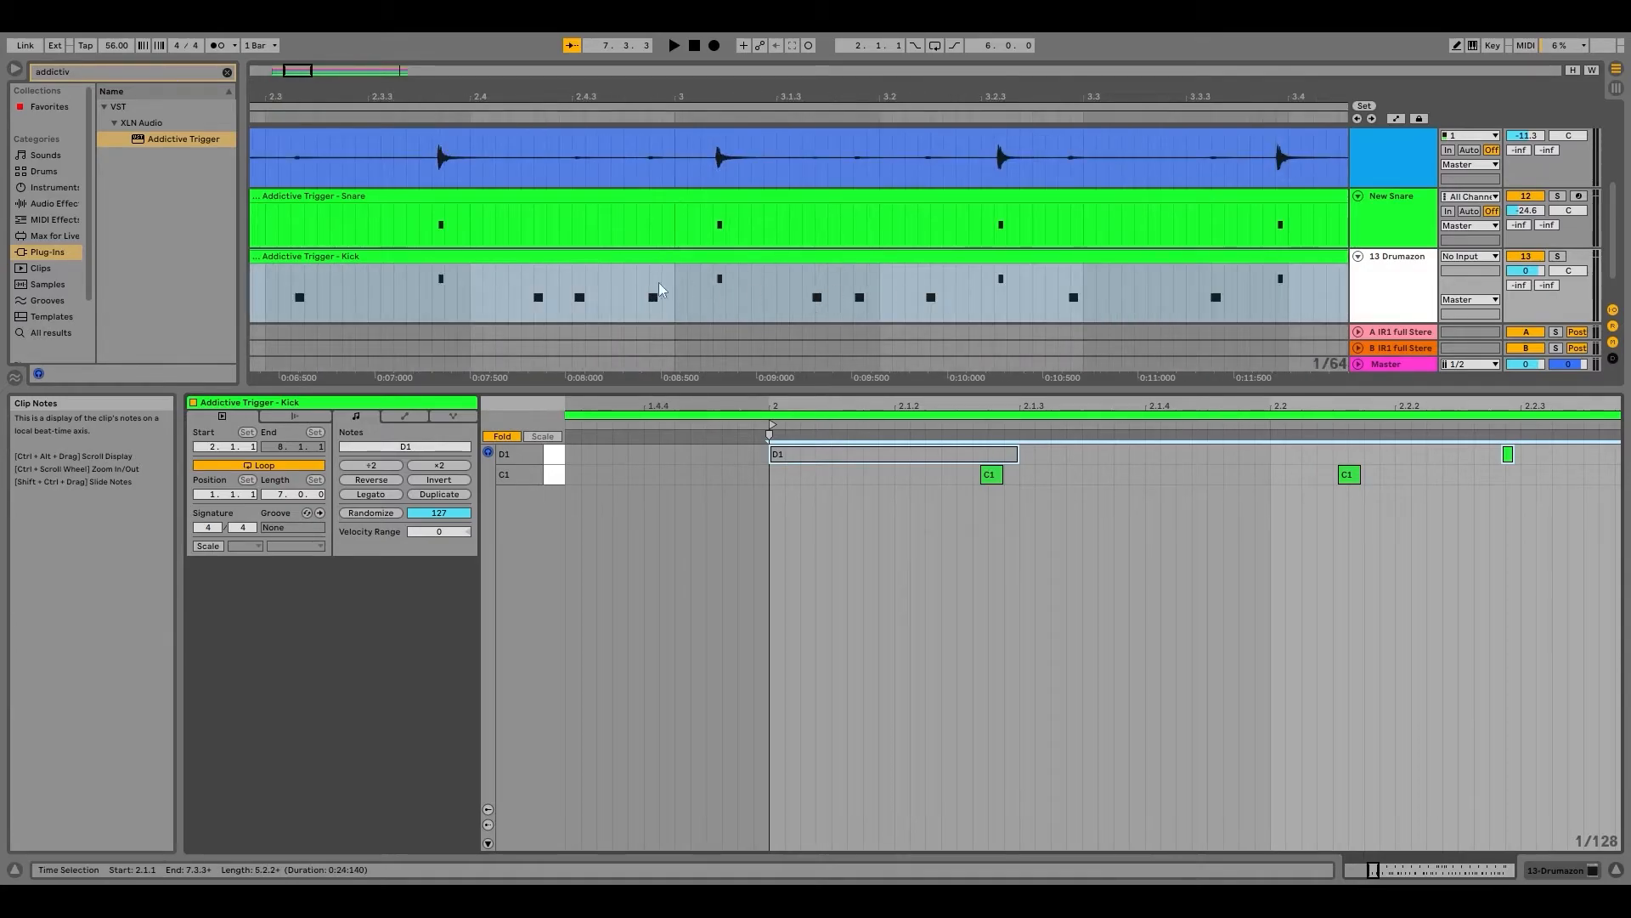
scroll(663, 290, "down", 5)
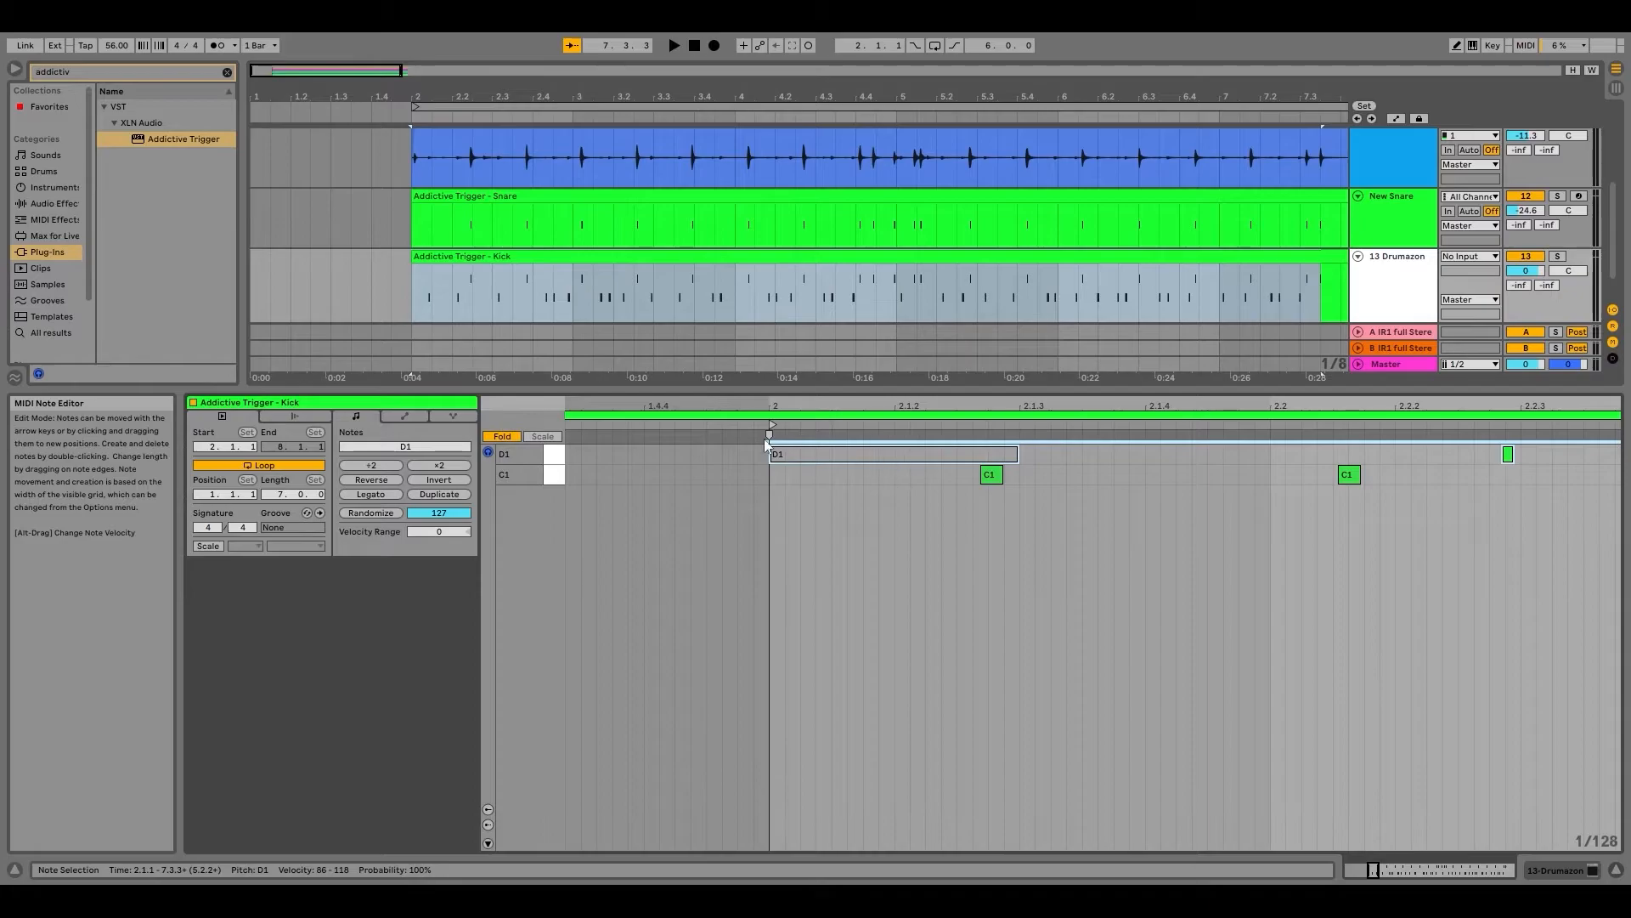
Step: Select the D1 note at the start of bar 2 to inspect it, then reduce the note editor's height
left_click(883, 458)
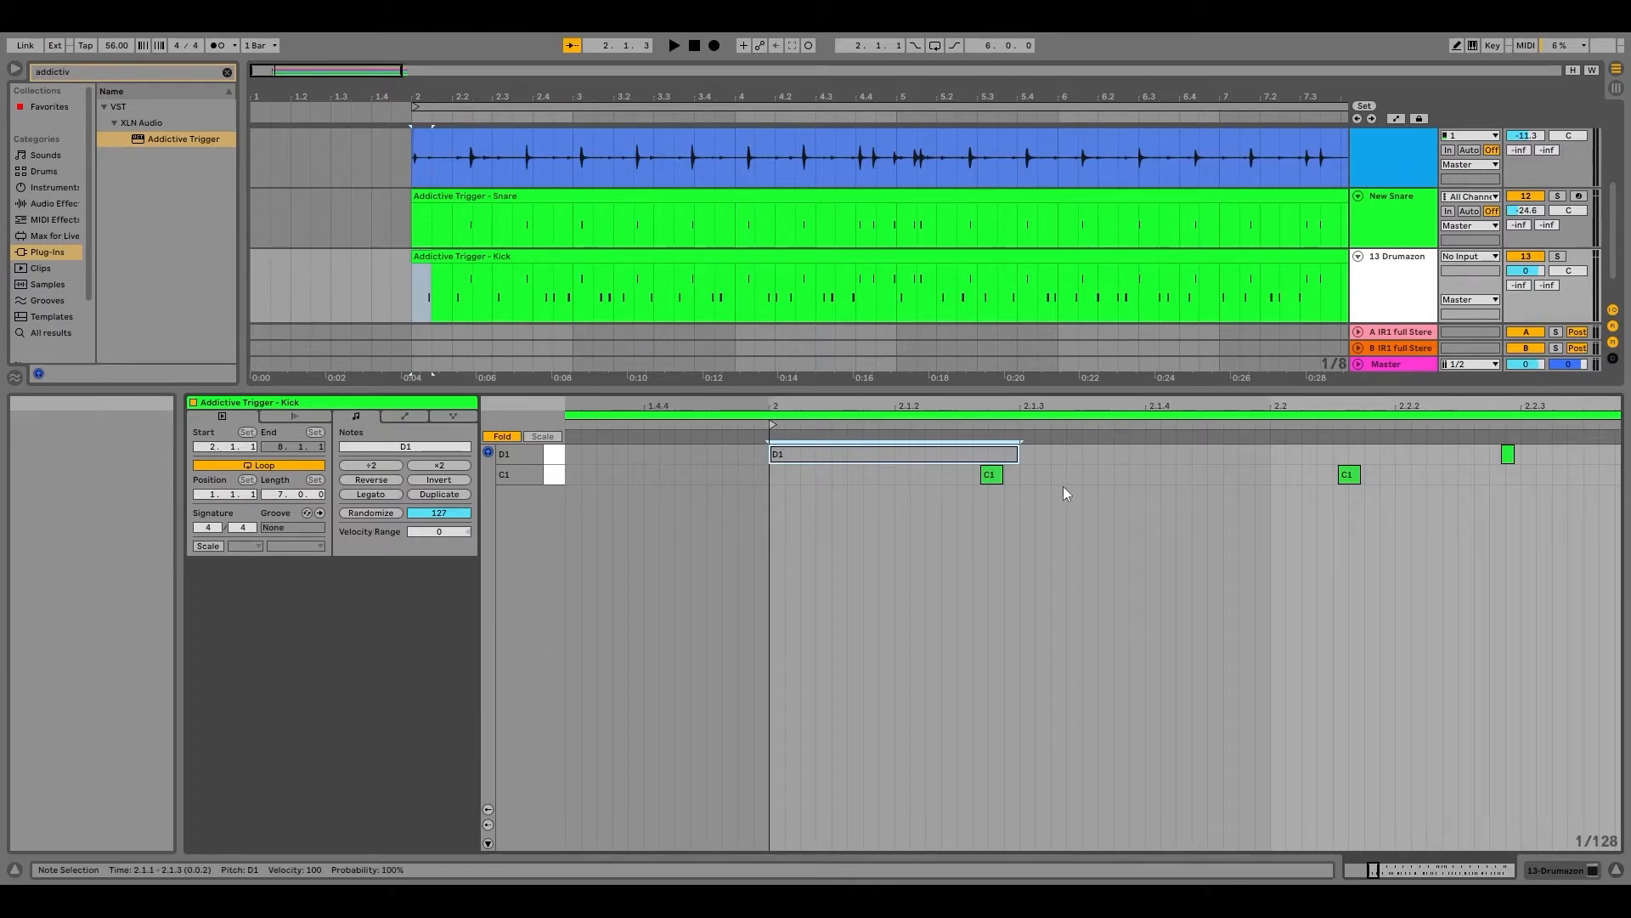
key("minus")
key("minus")
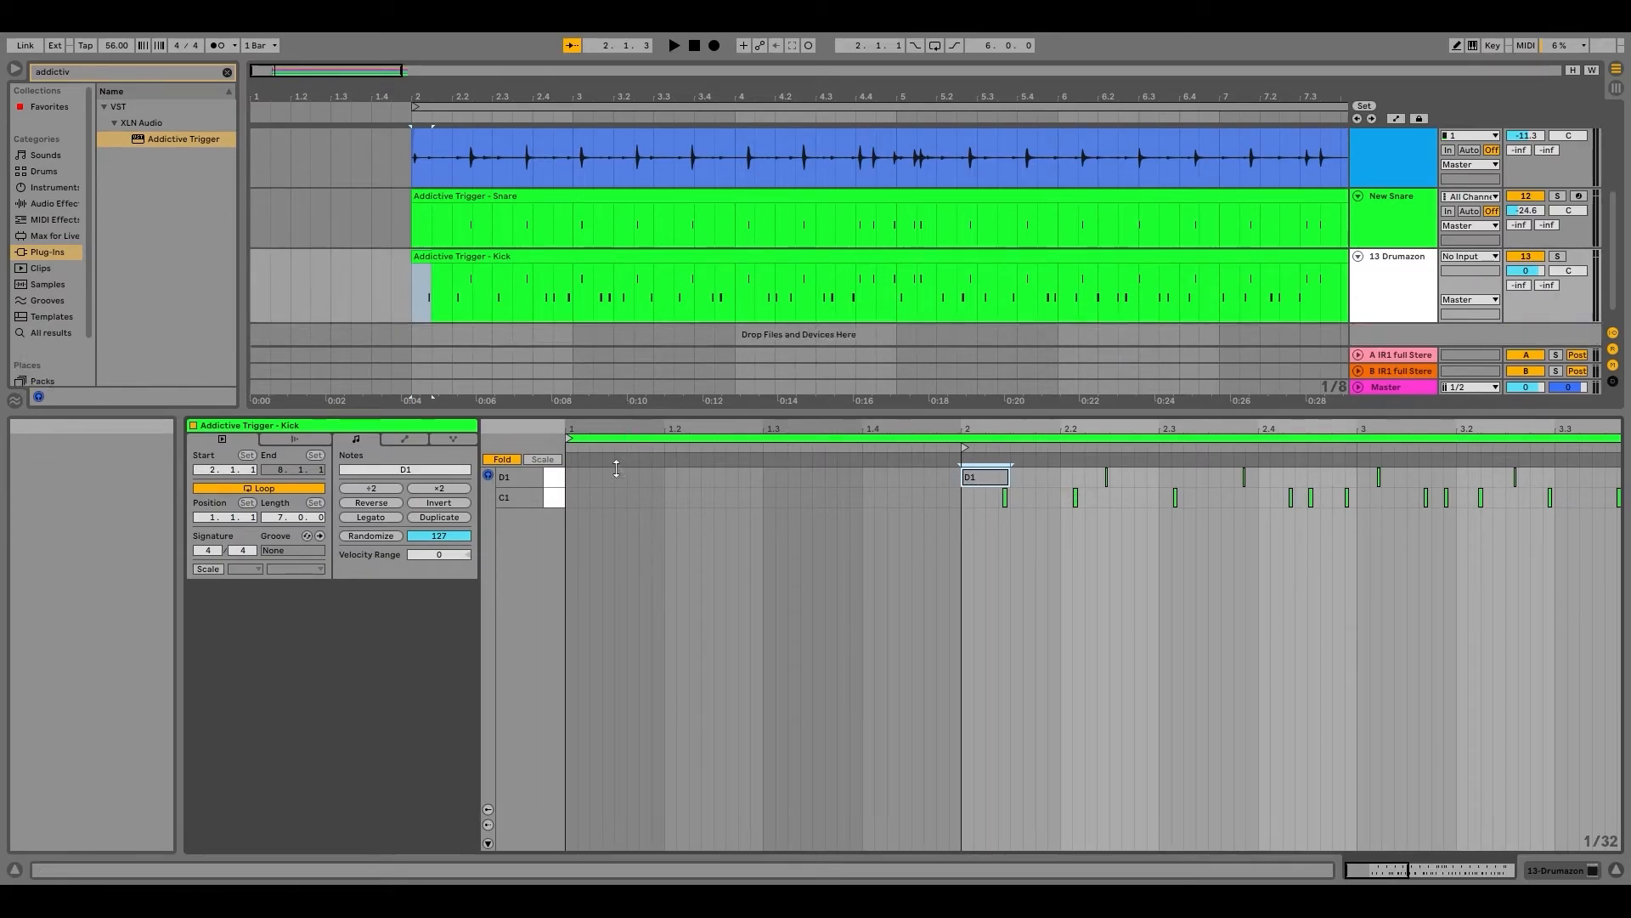
left_click_drag(631, 389, 645, 618)
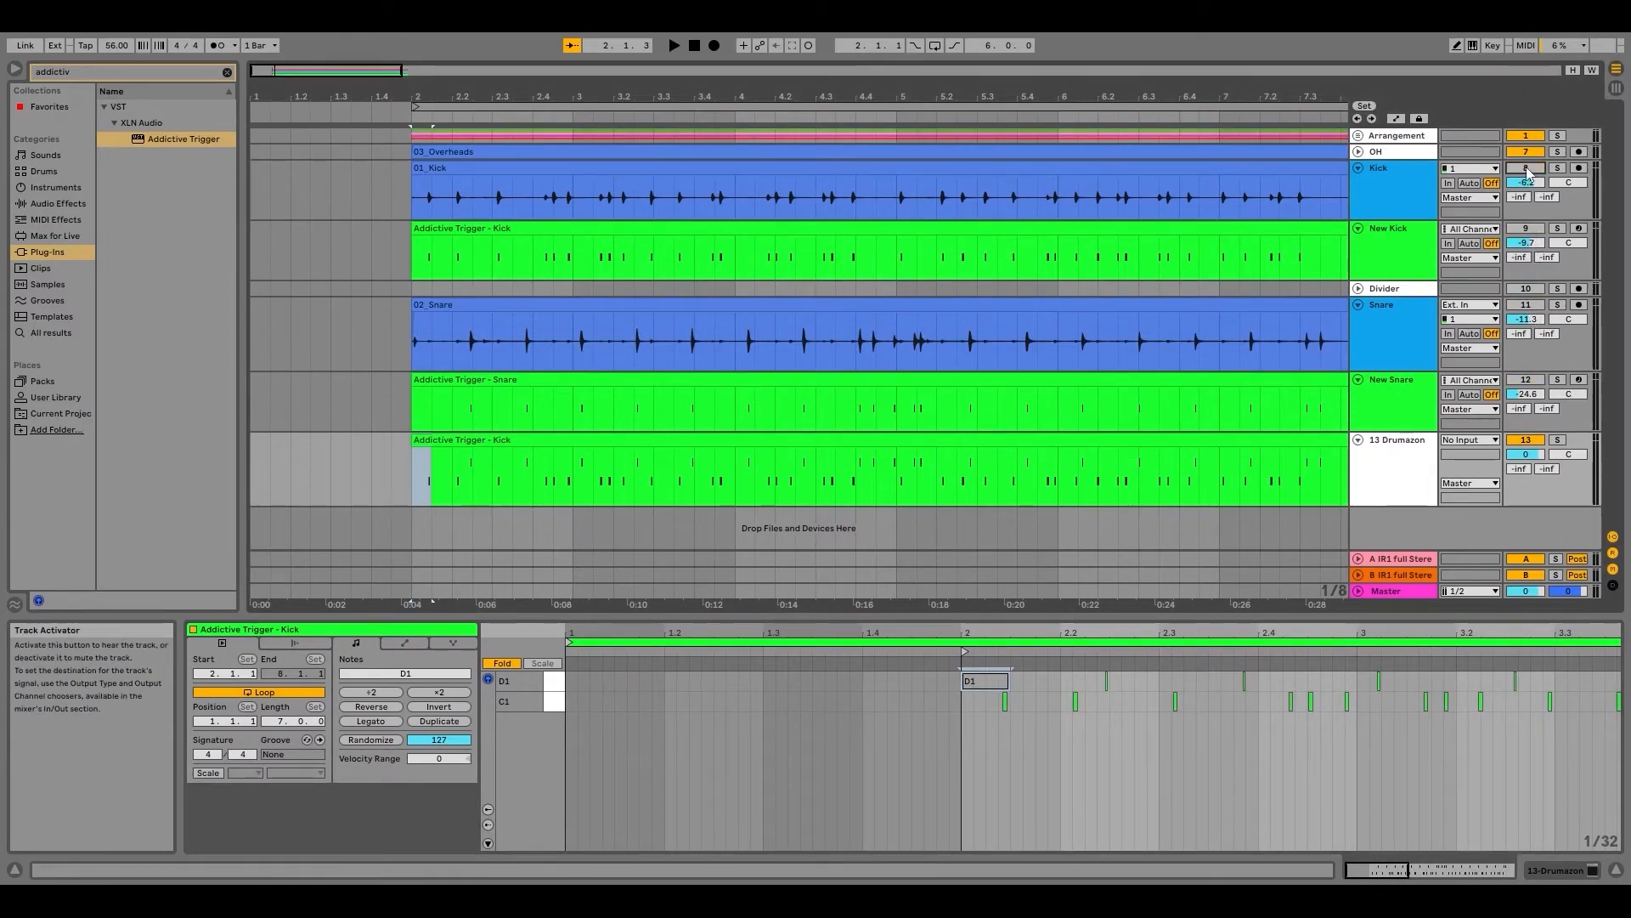
Step: Move the OH track below the Drumazon track and unfold it
left_click_drag(1394, 151, 1394, 508)
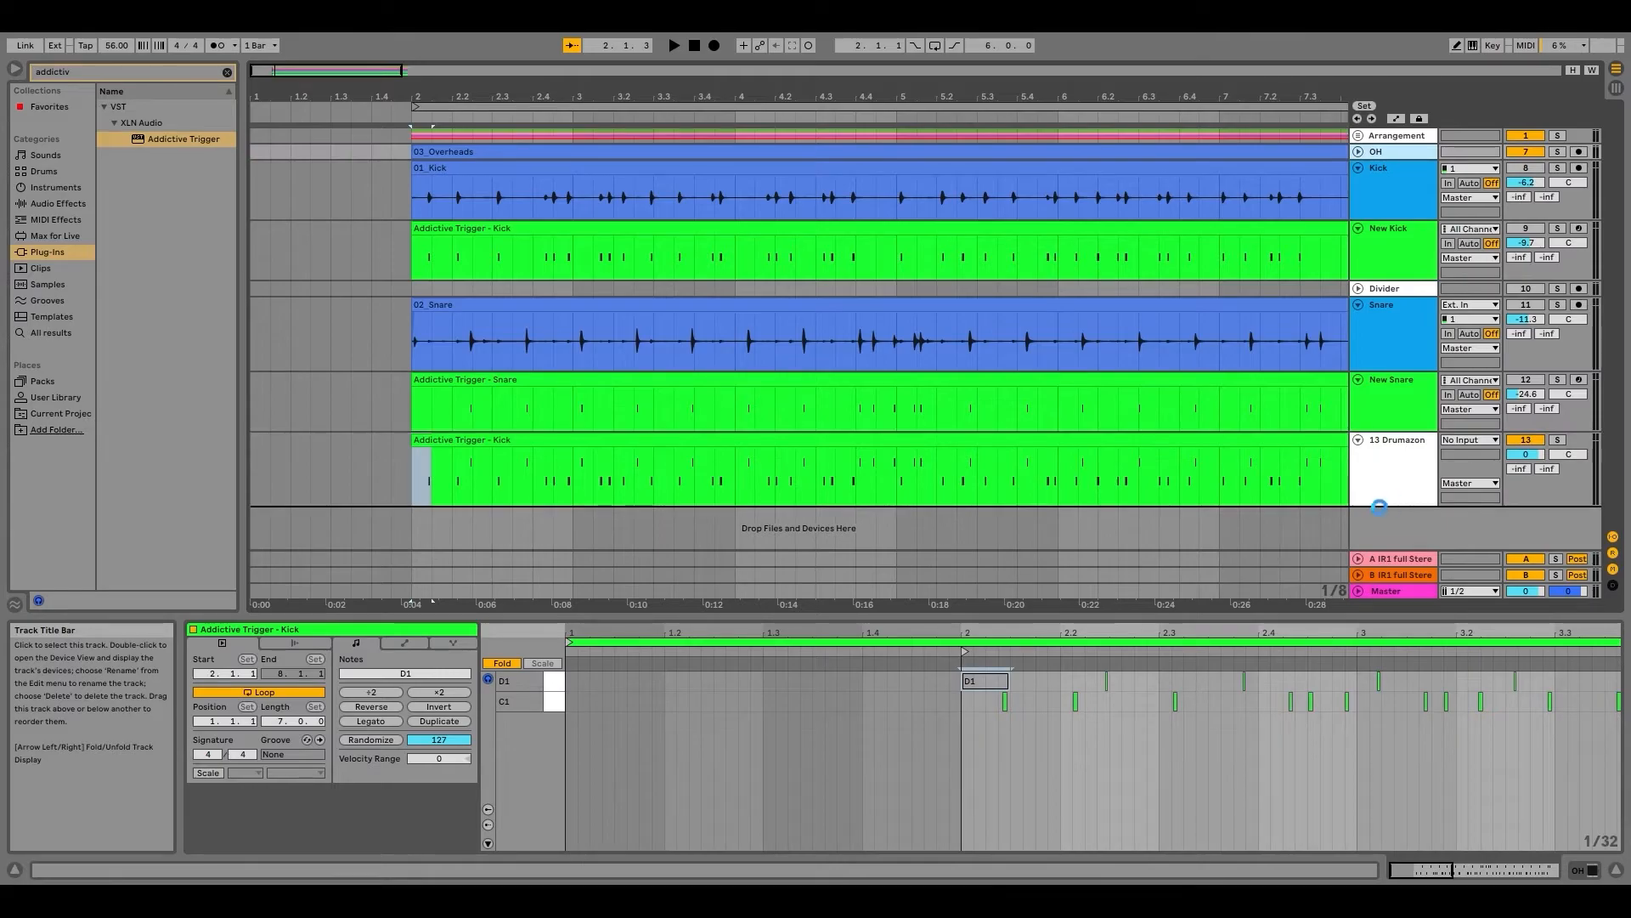
left_click(1358, 499)
scroll(1053, 438, "down", 2)
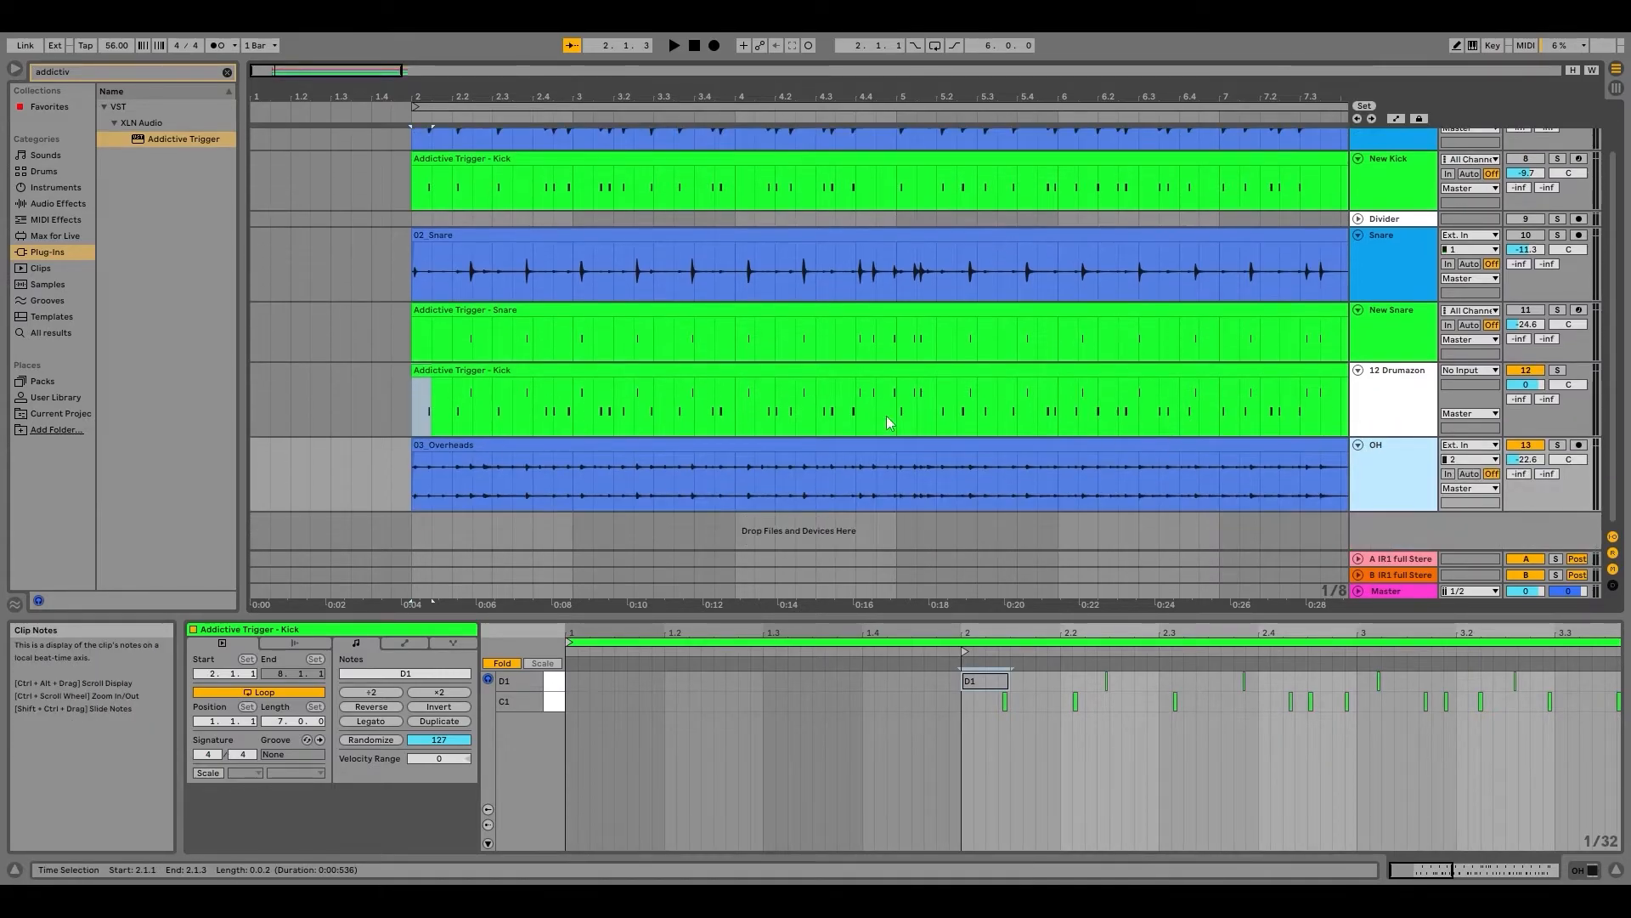
Step: Play from bar 2, lower the Drumazon track's volume to -11.6 dB to balance it with the overheads, and stop playback
left_click(416, 452)
key("space")
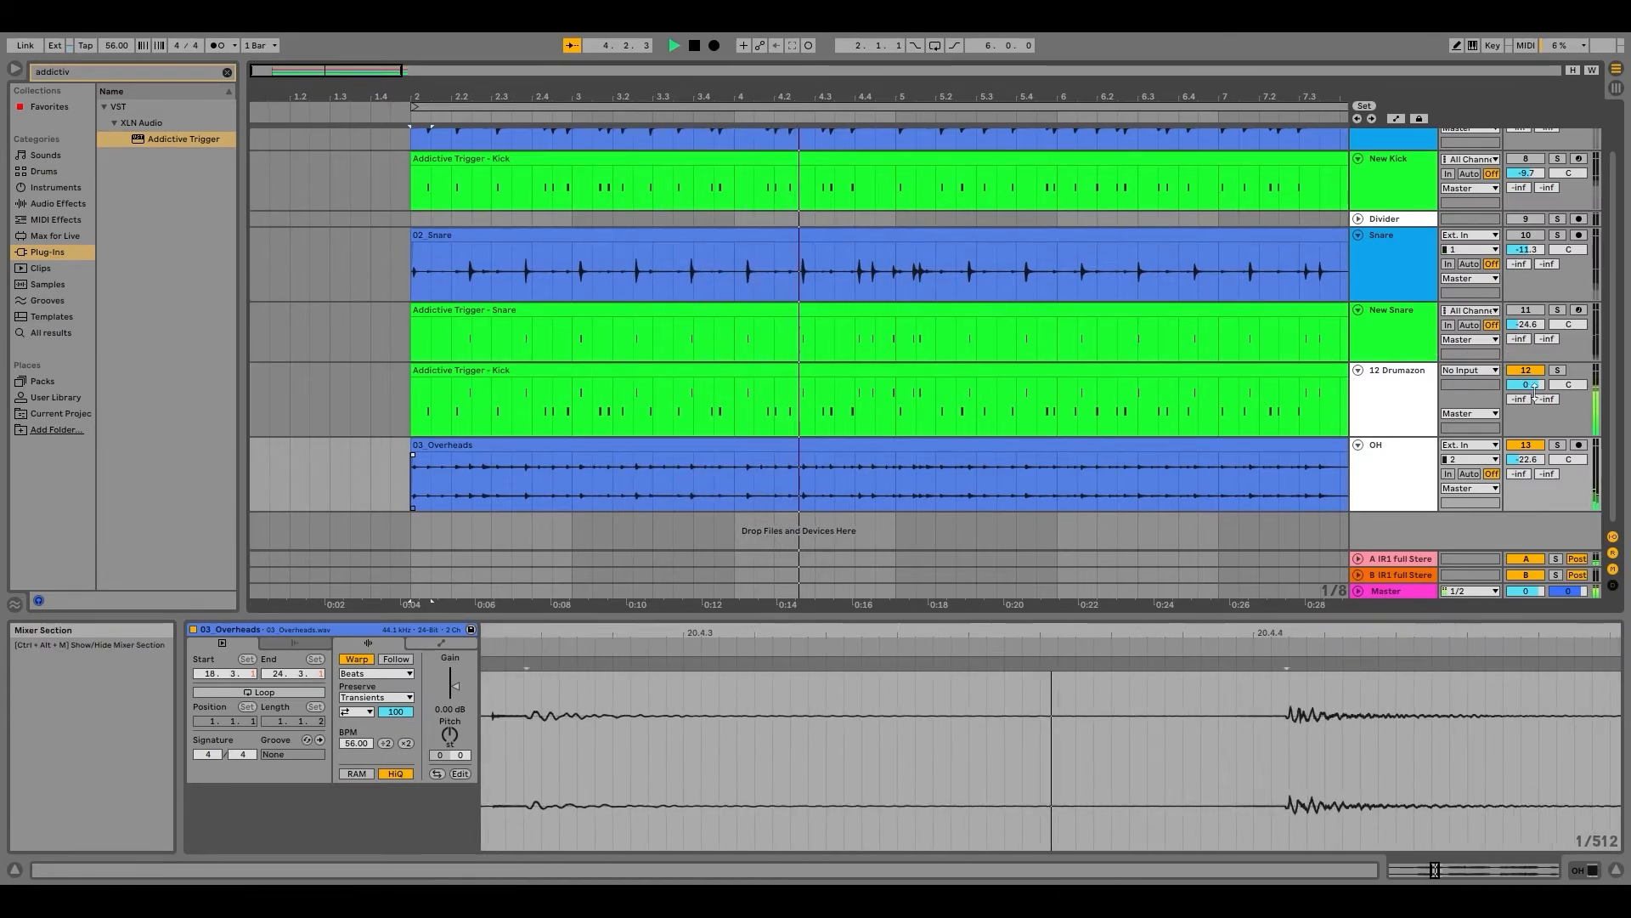
left_click_drag(1526, 384, 1526, 482)
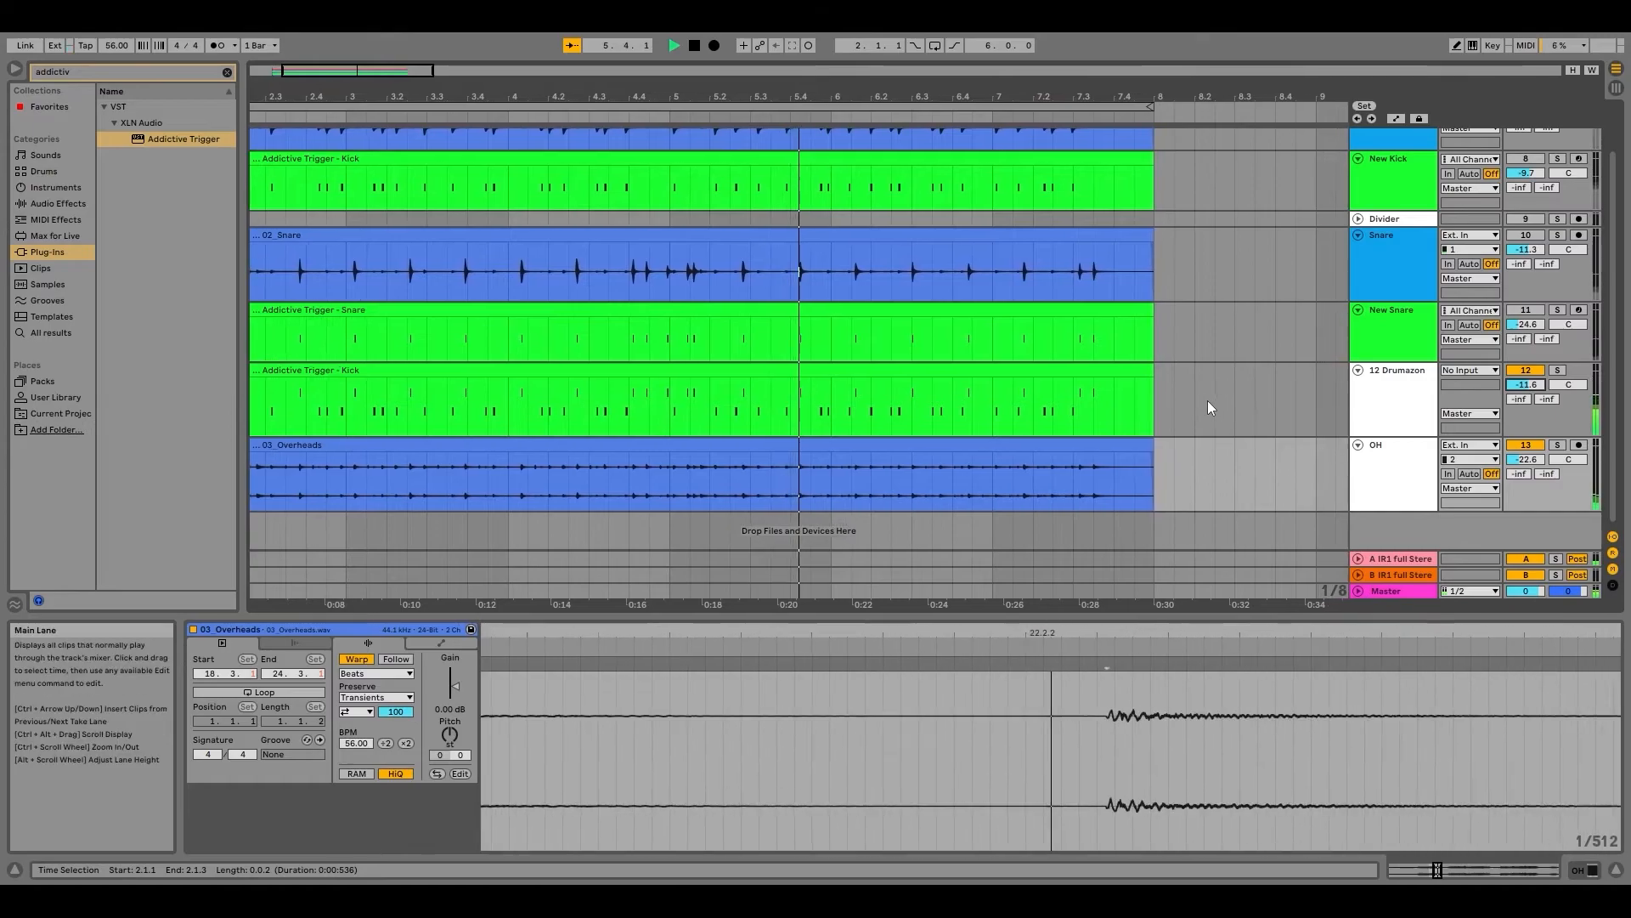
key("space")
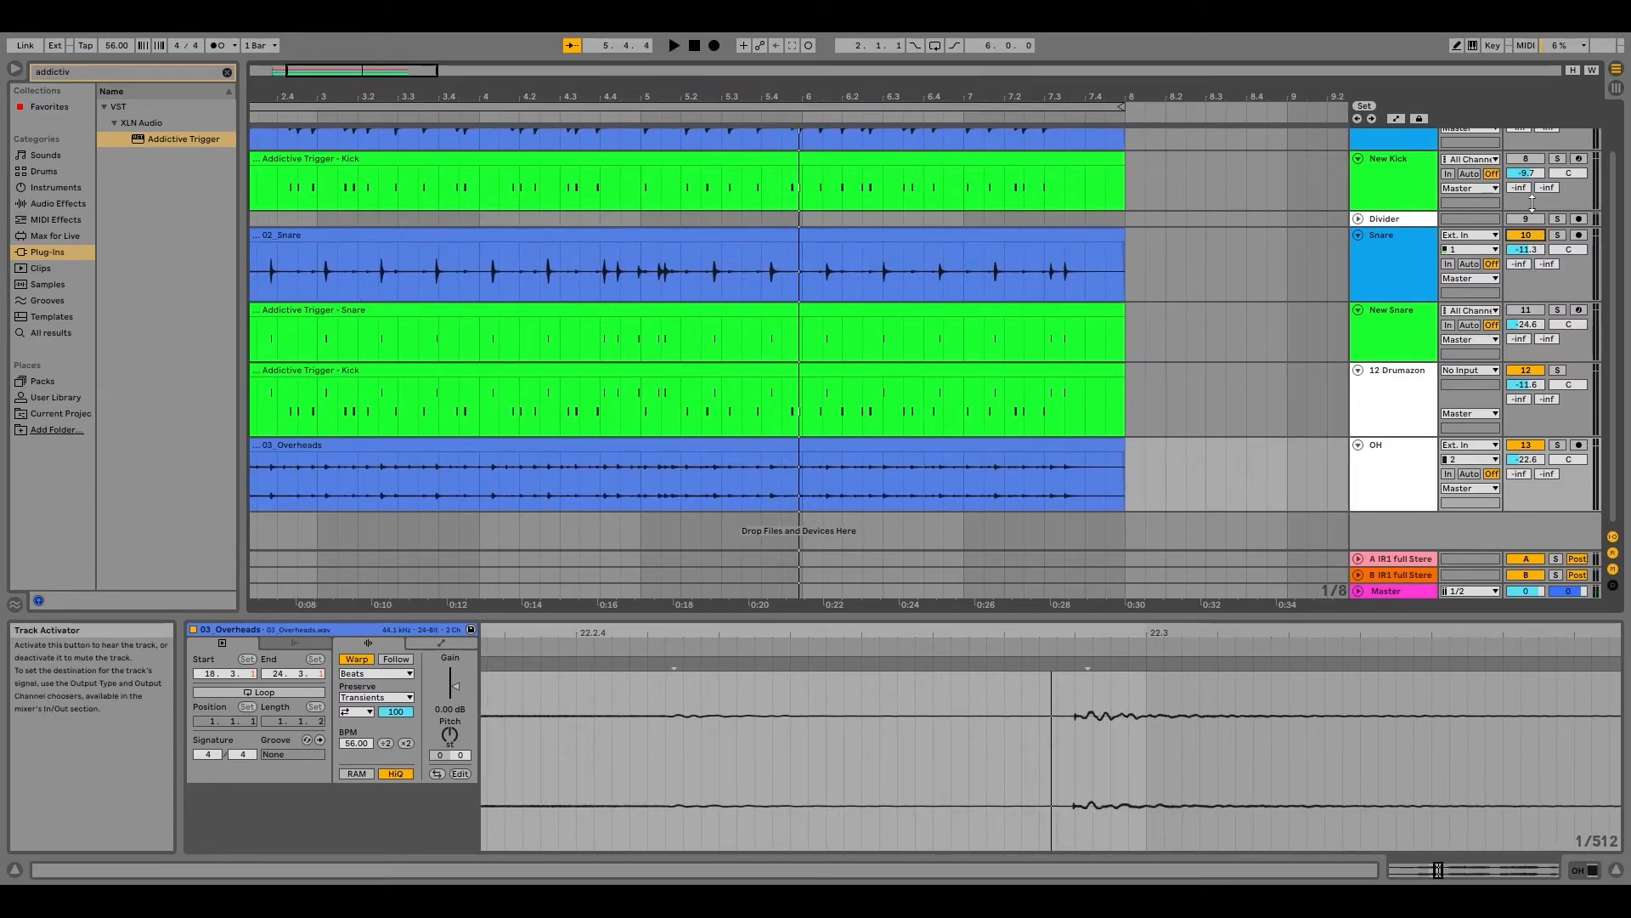
Step: Play the arrangement from bar 2 to hear Drumazon together with the original kick, snare and overheads, and stop playback
scroll(1531, 204, "up", 2)
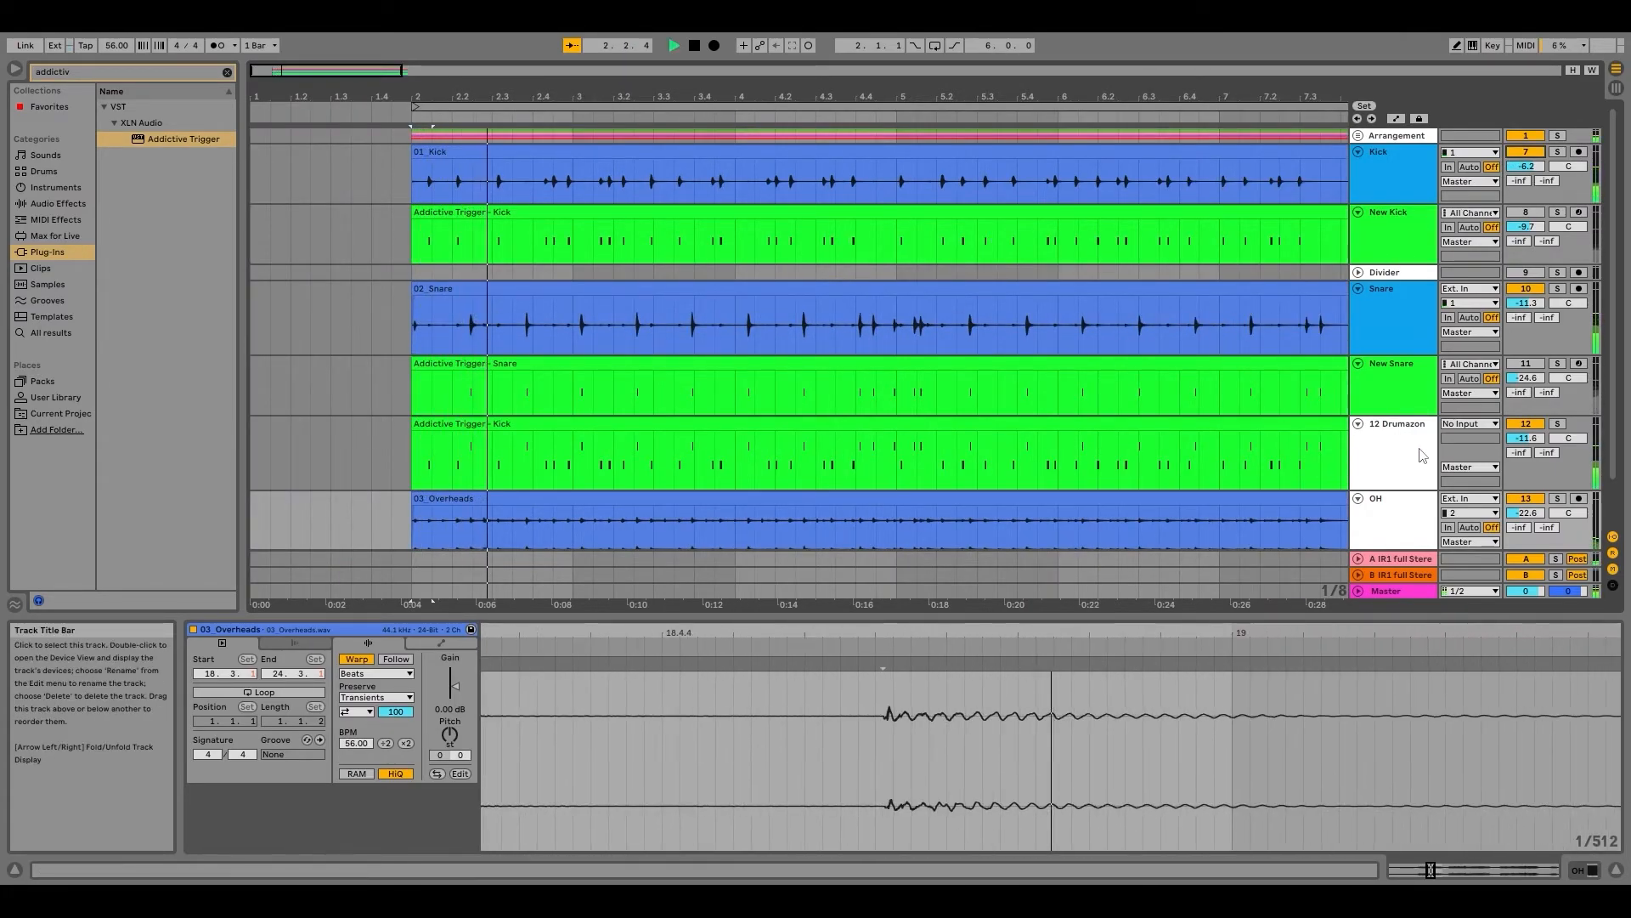
scroll(1423, 456, "down", 2)
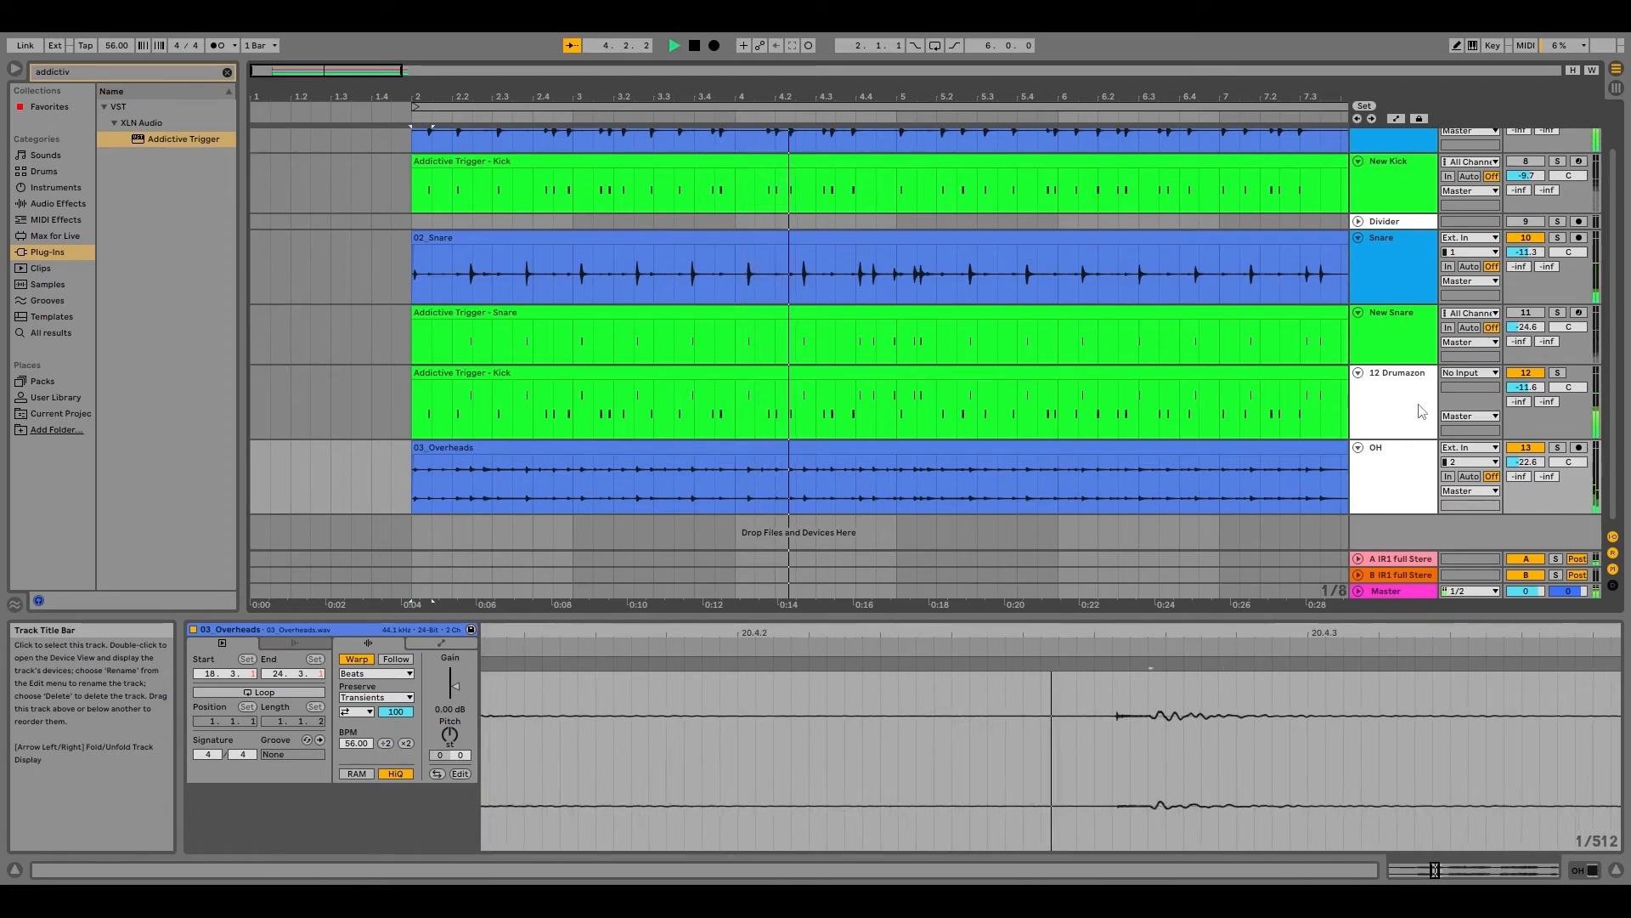
key("space")
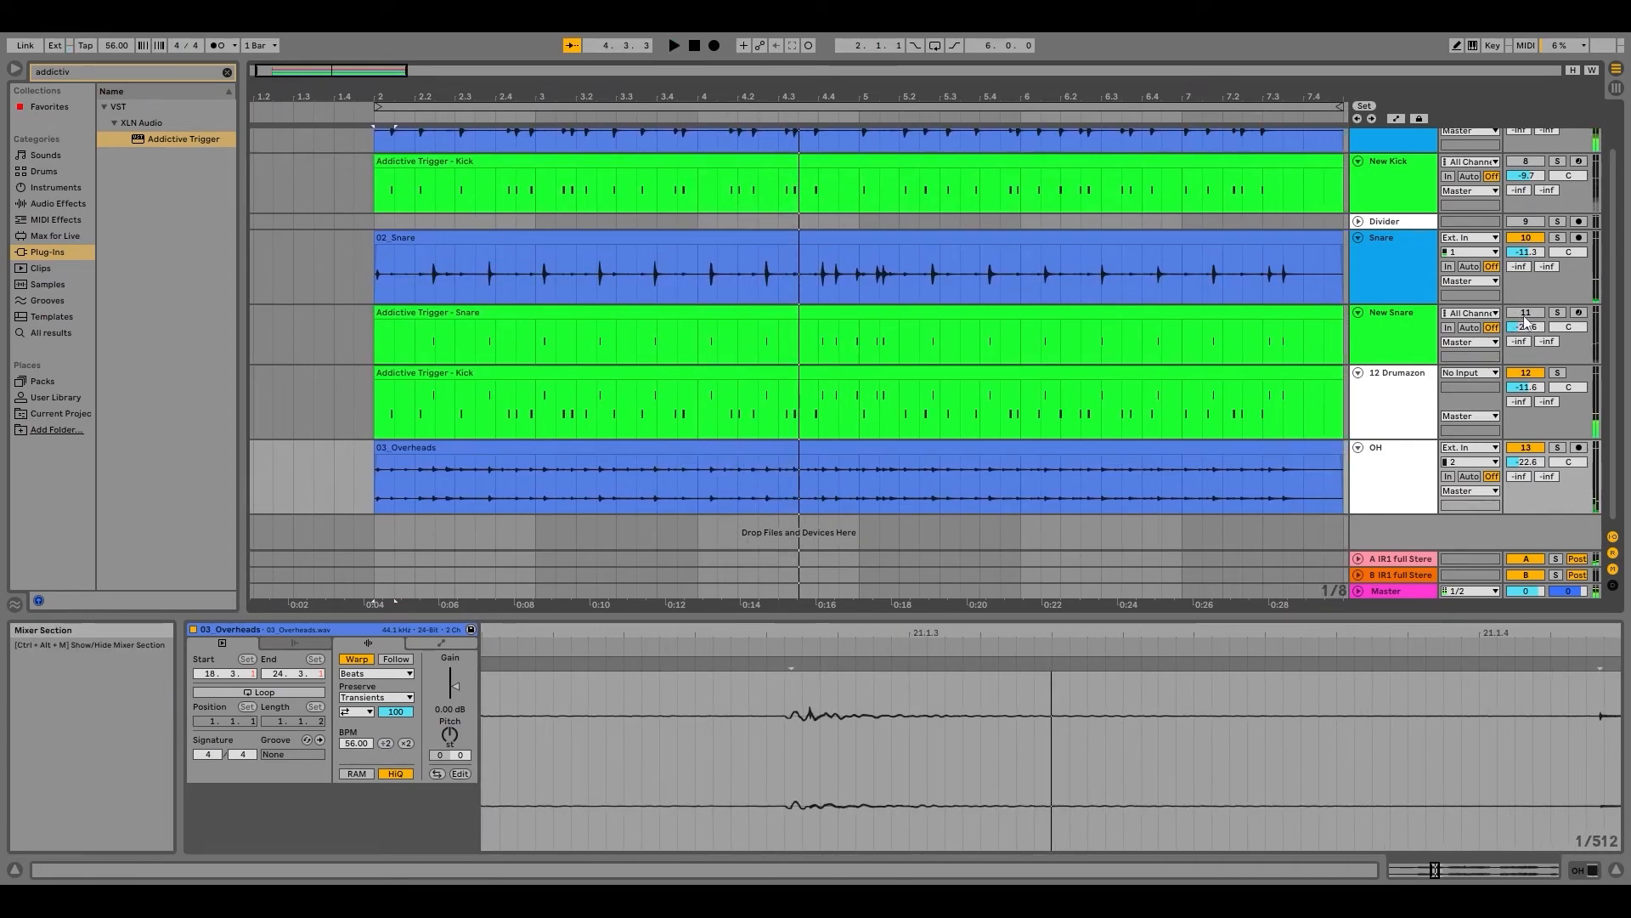
Step: Activate the New Kick and New Snare tracks, play all drum layers together from bar 2, and stop playback
scroll(1536, 253, "up", 2)
left_click(1526, 212)
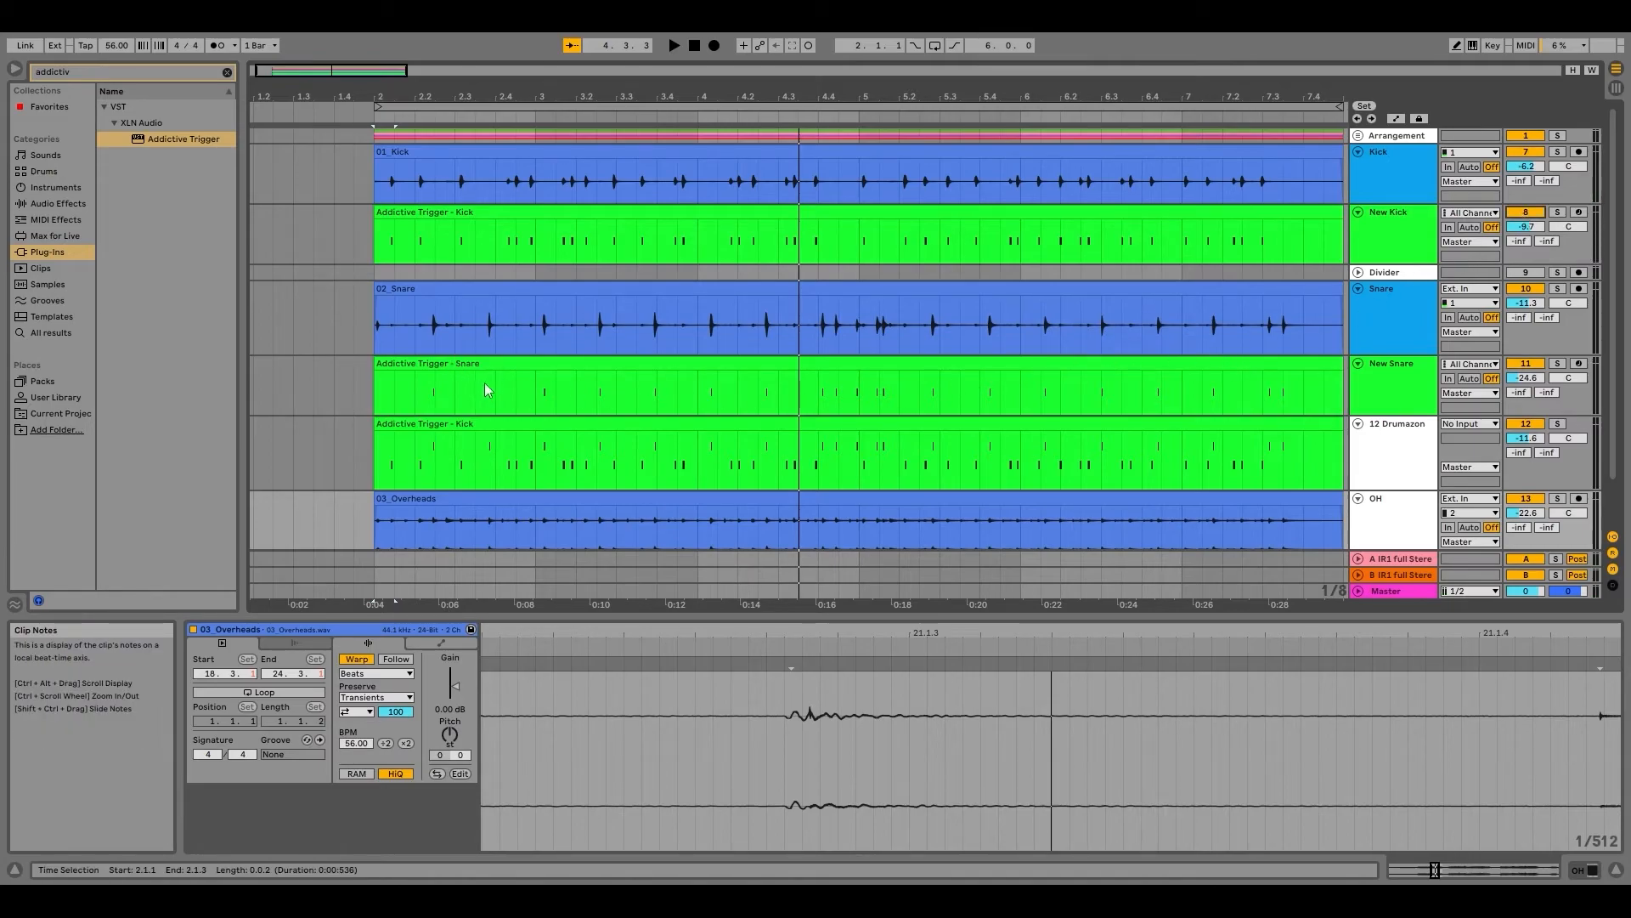
key("space")
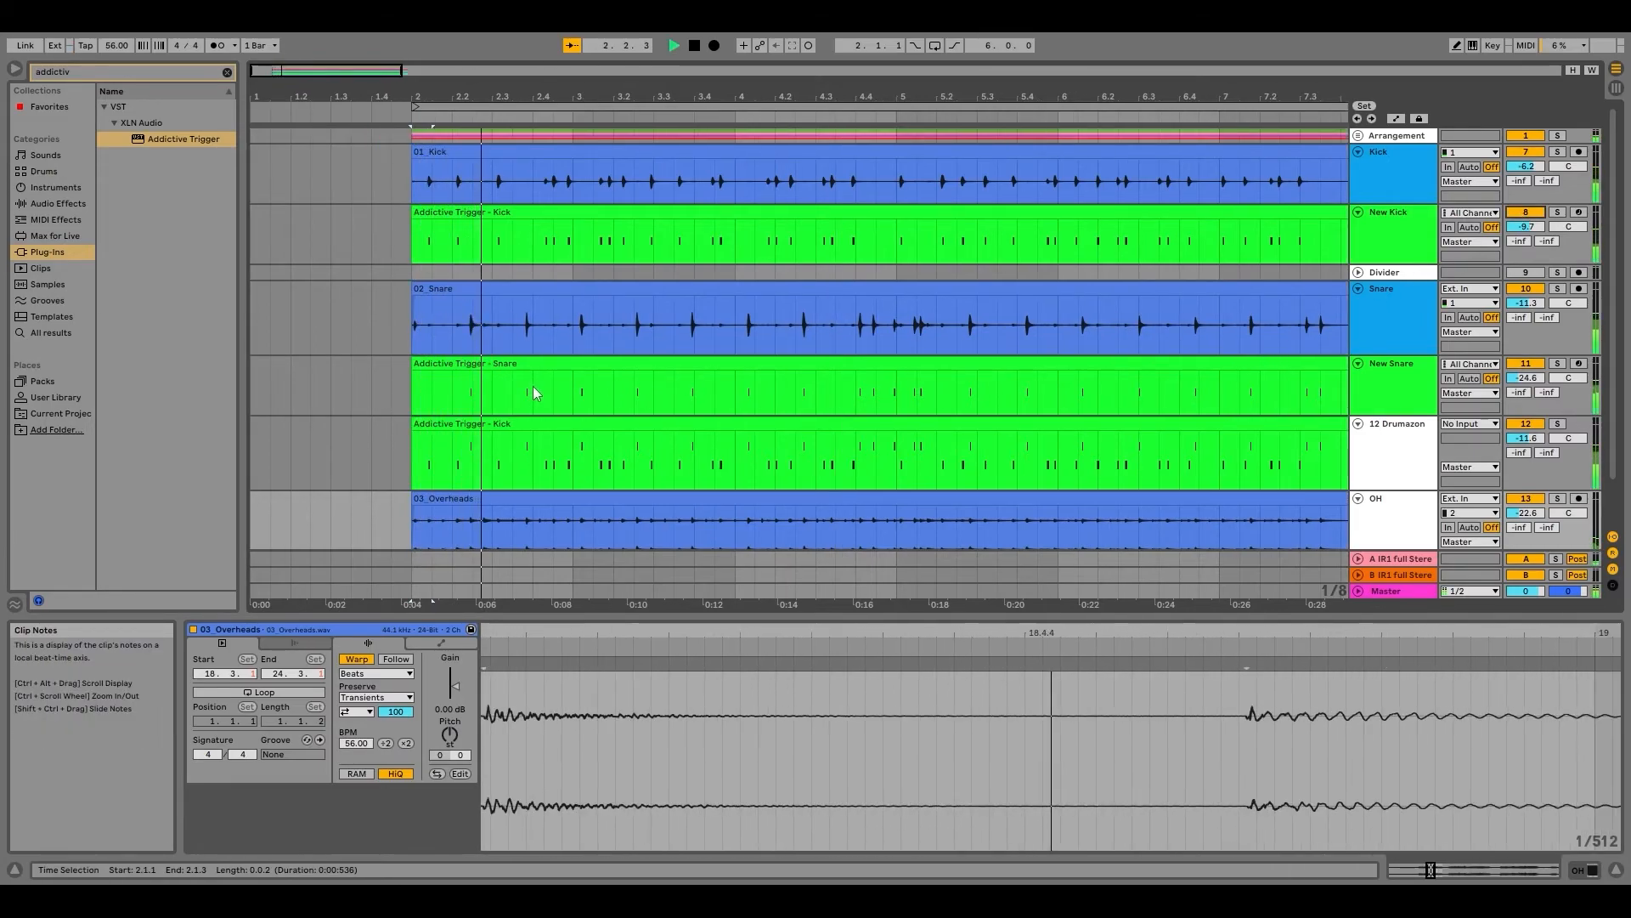
scroll(849, 420, "down", 2)
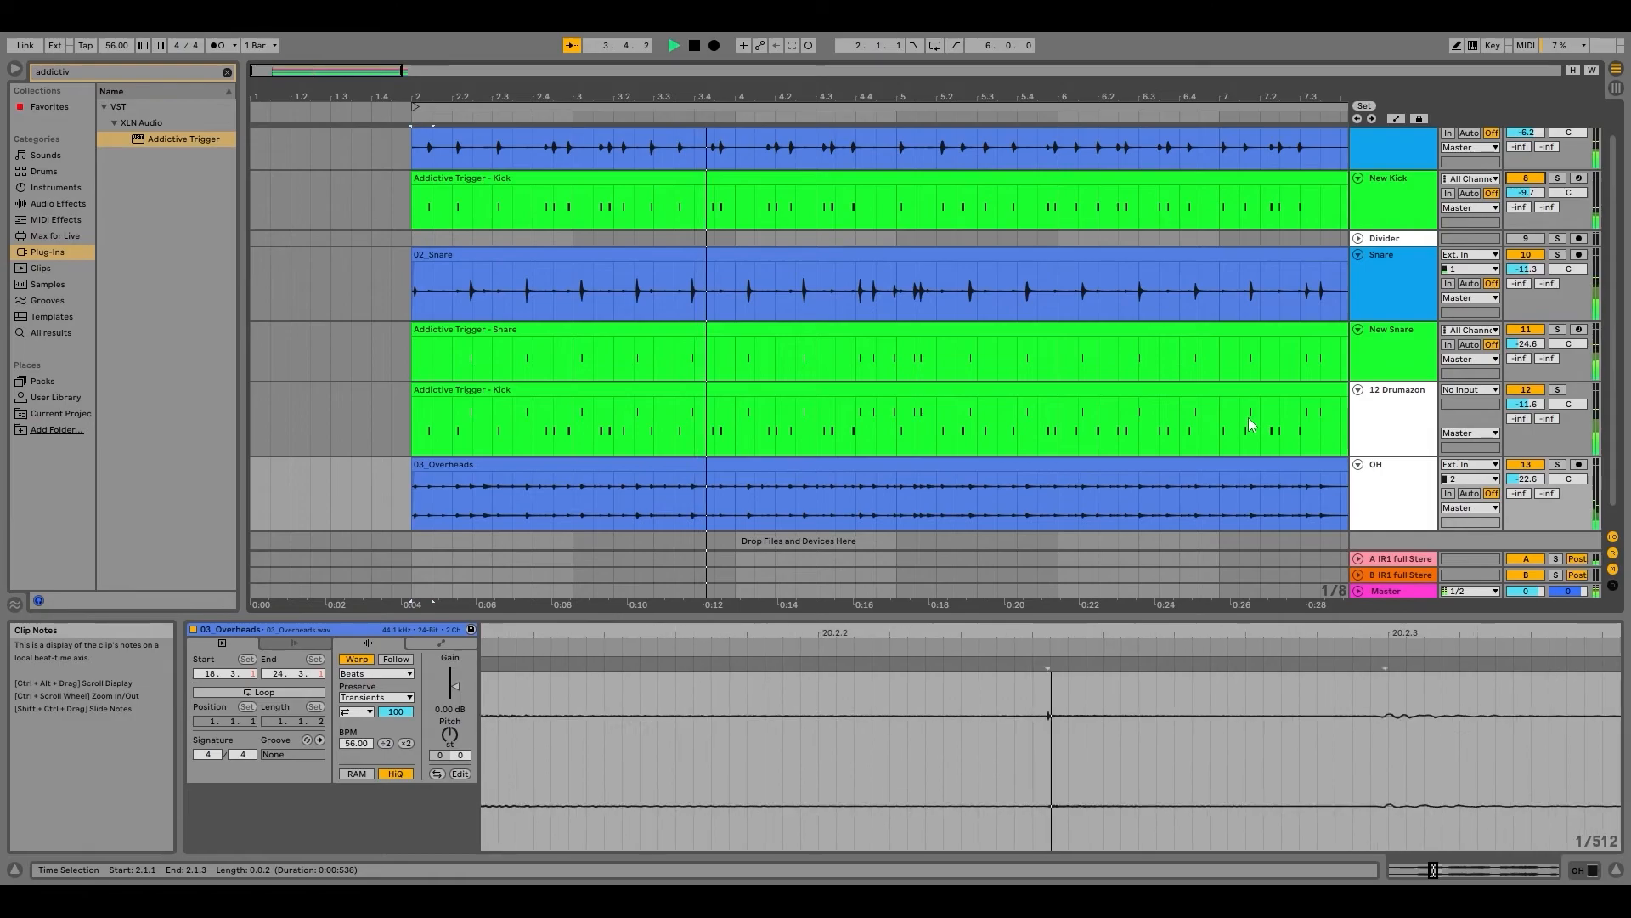
key("space")
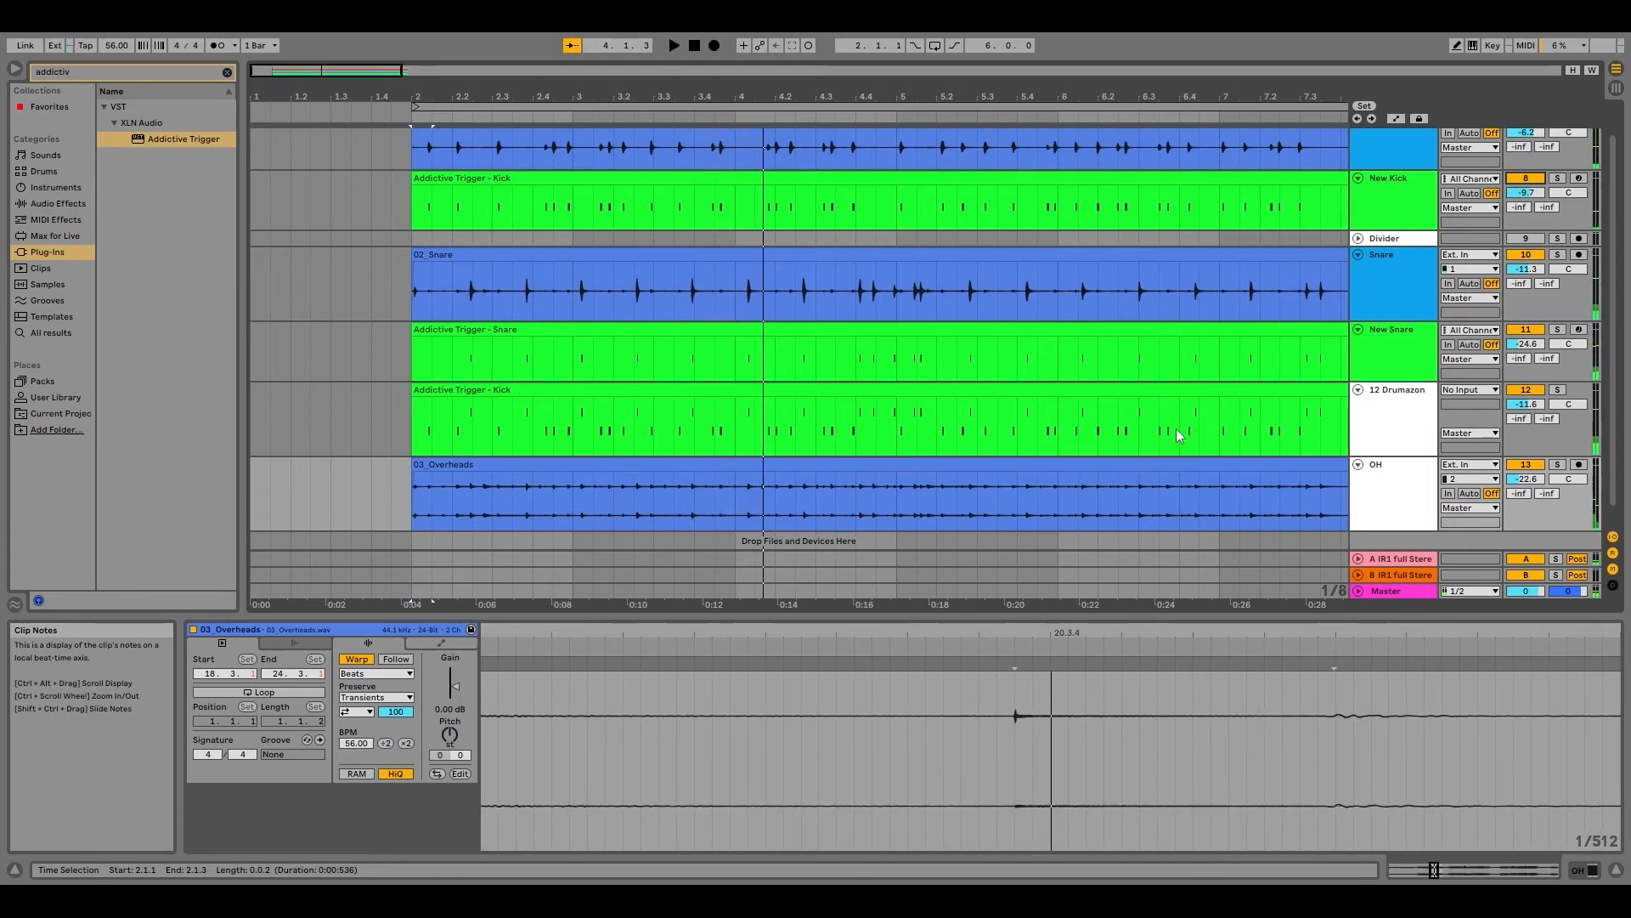
Step: Deactivate the Snare, New Snare, Kick and New Kick tracks, keeping the Drumazon and OH tracks active
scroll(1318, 456, "down", 1)
left_click(1391, 399)
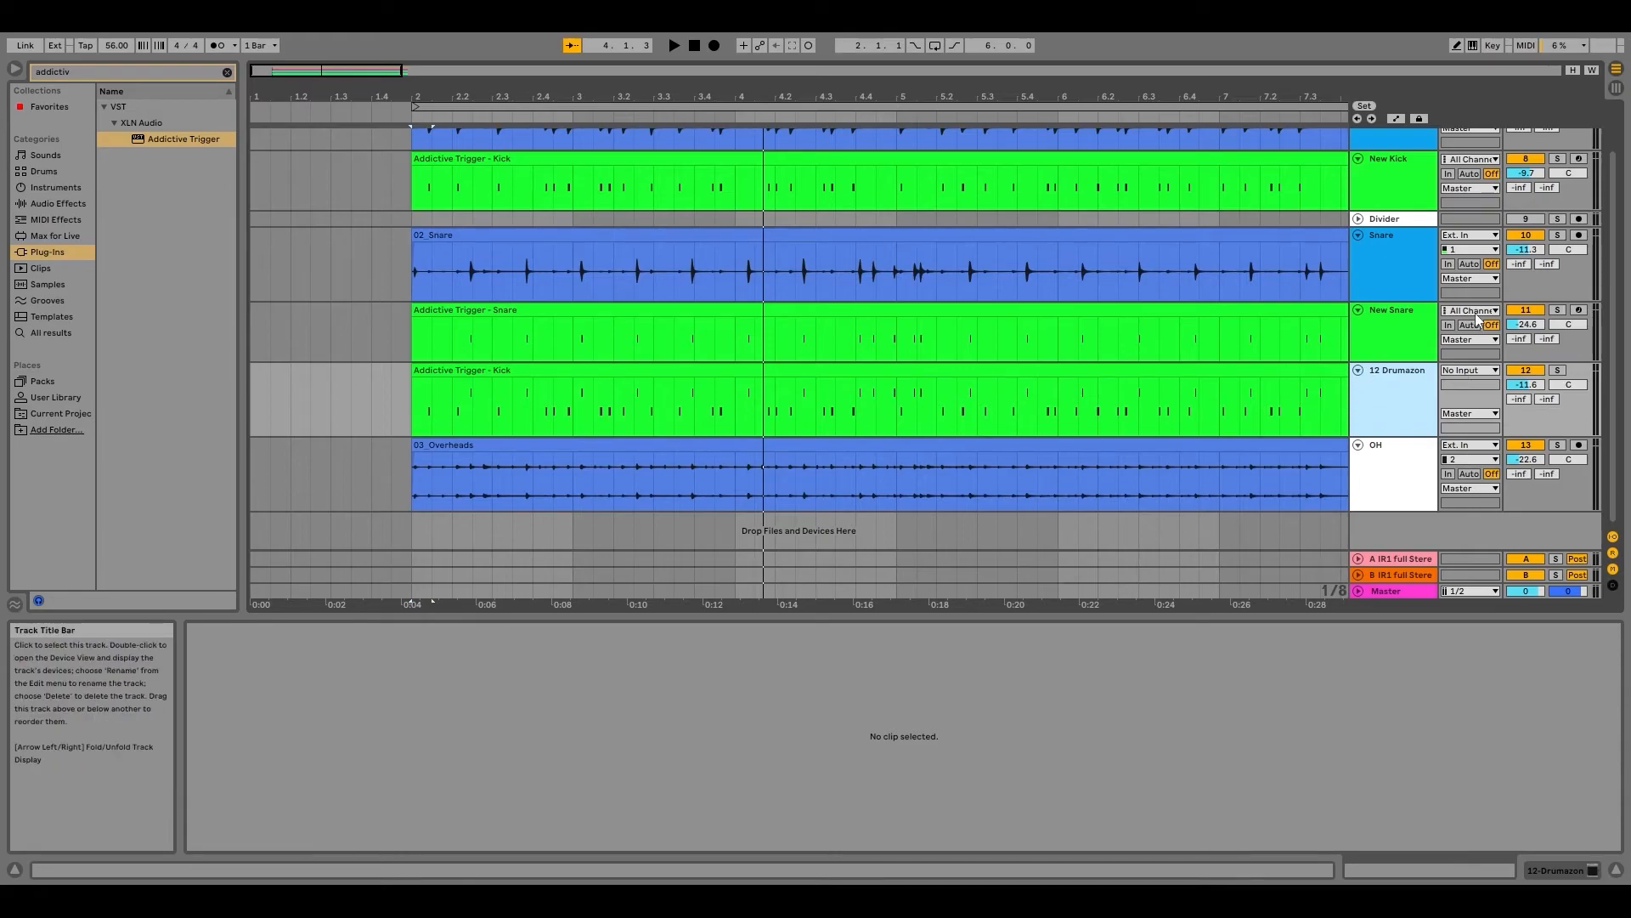
left_click(1526, 310)
left_click(1526, 235)
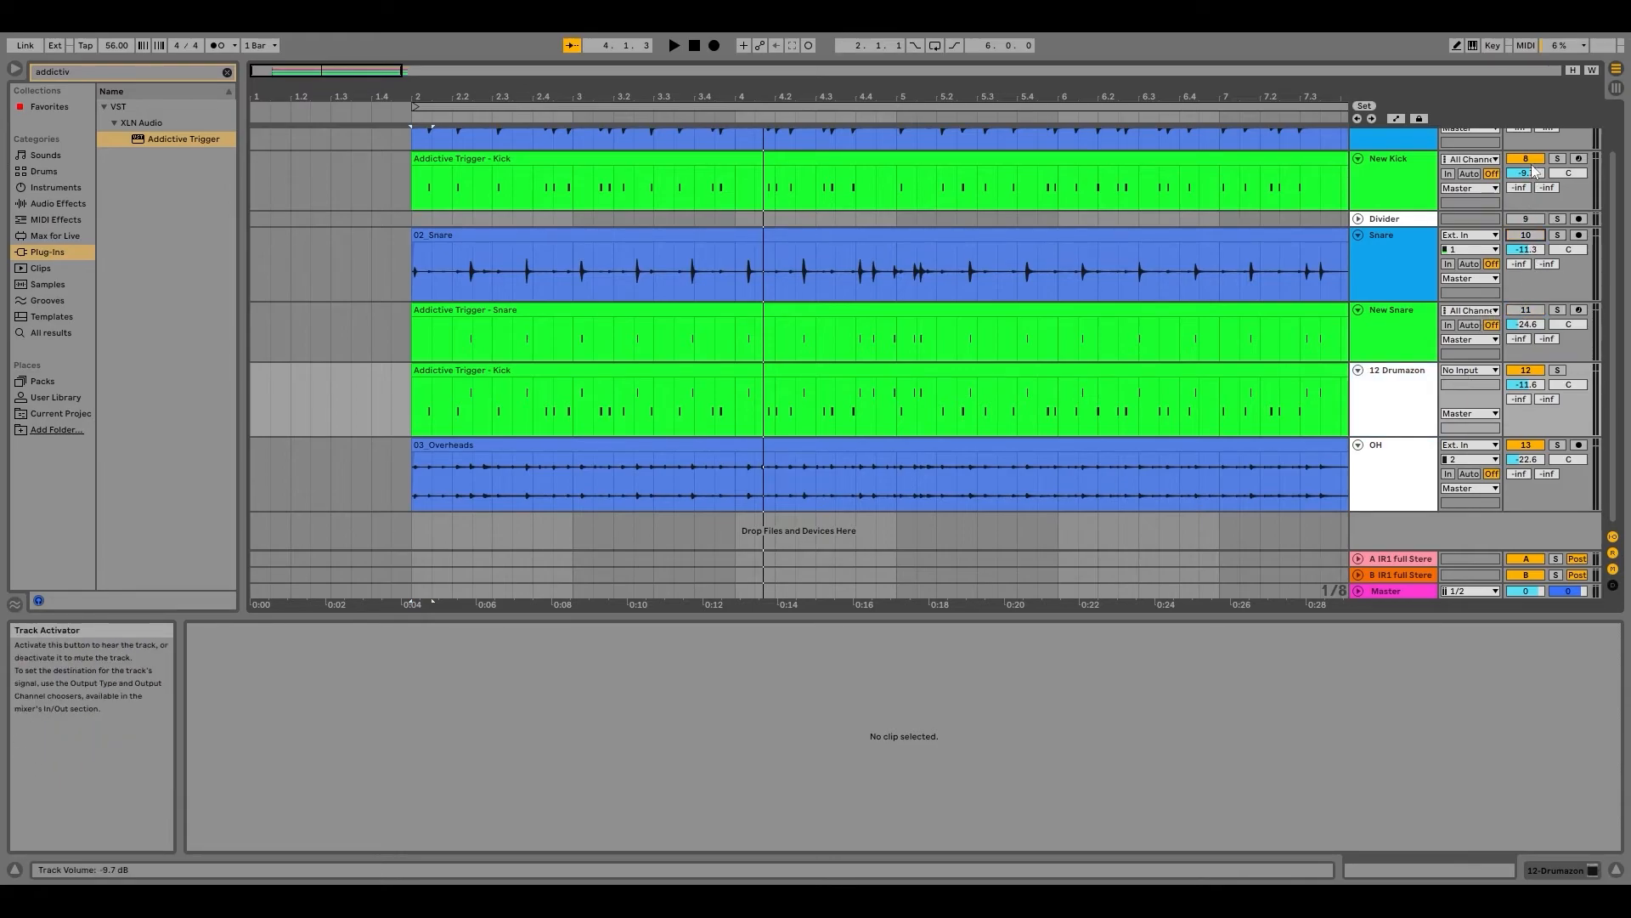
scroll(1533, 174, "up", 3)
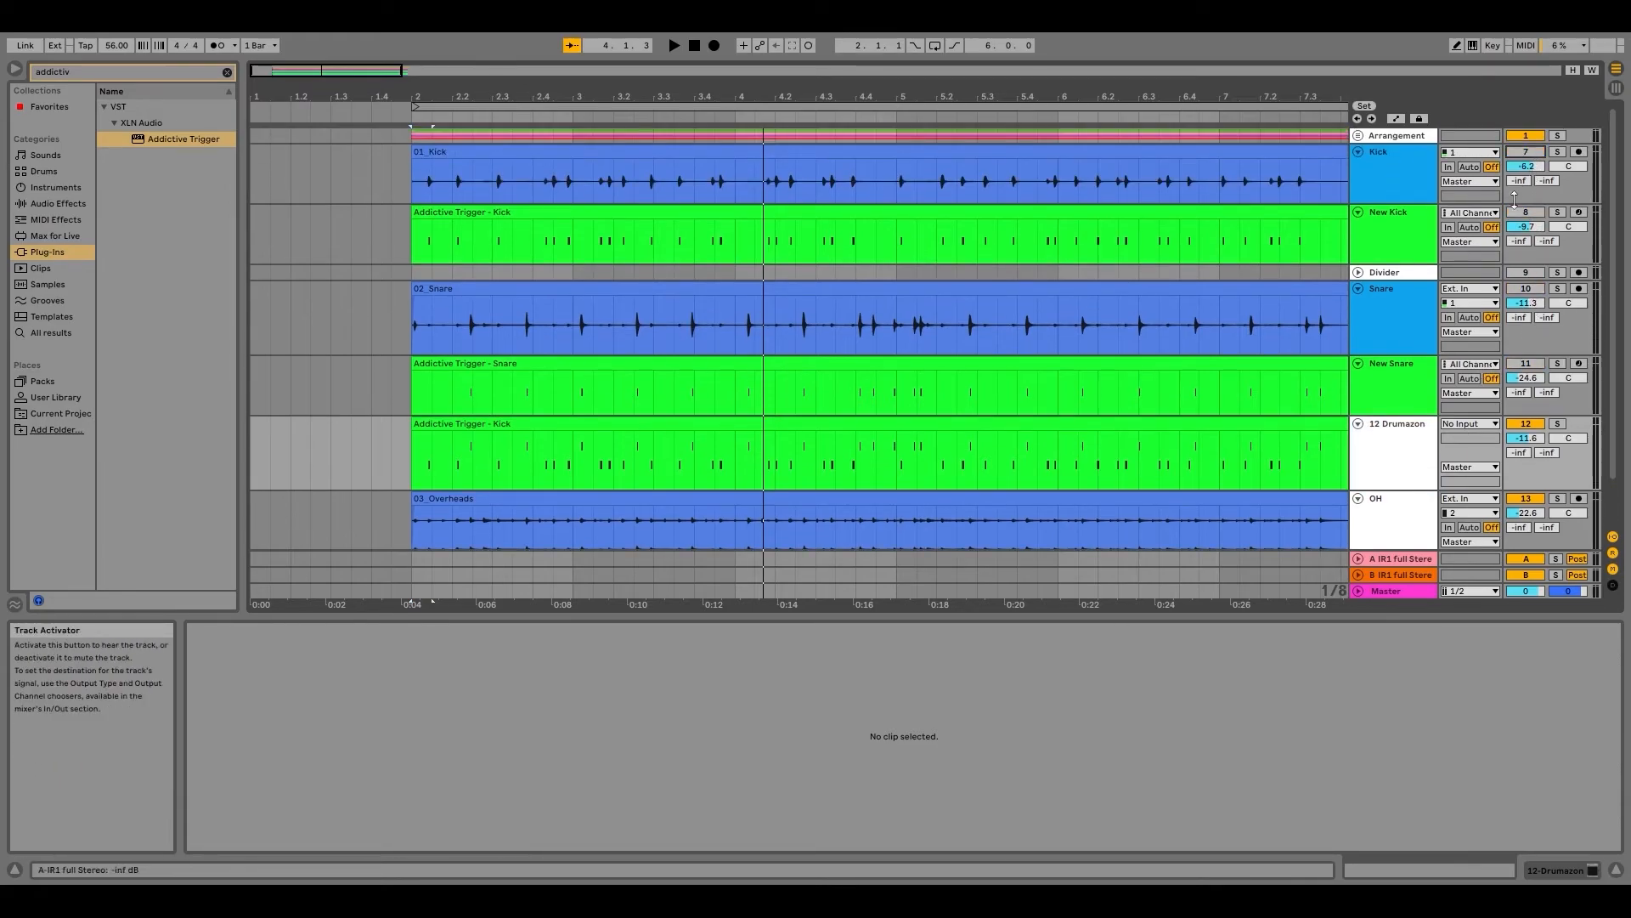
scroll(1519, 186, "down", 3)
left_click(1478, 413)
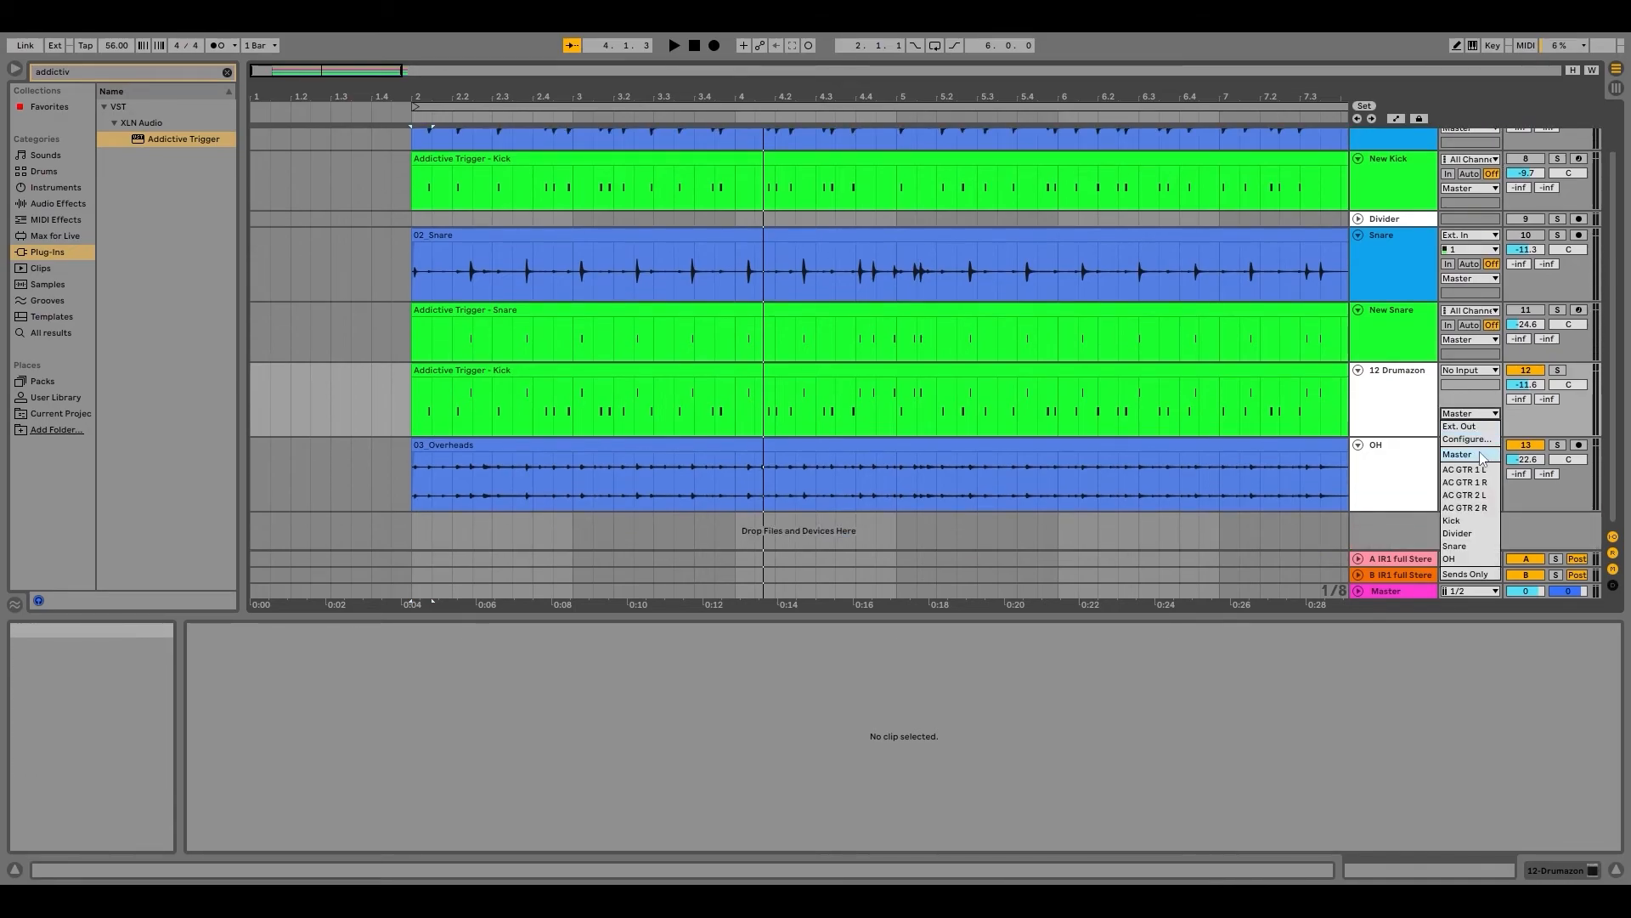
left_click(1410, 417)
Step: Show the Drumazon track's devices and delete the Drumazon instrument from it
left_click(1407, 398)
left_click(1558, 872)
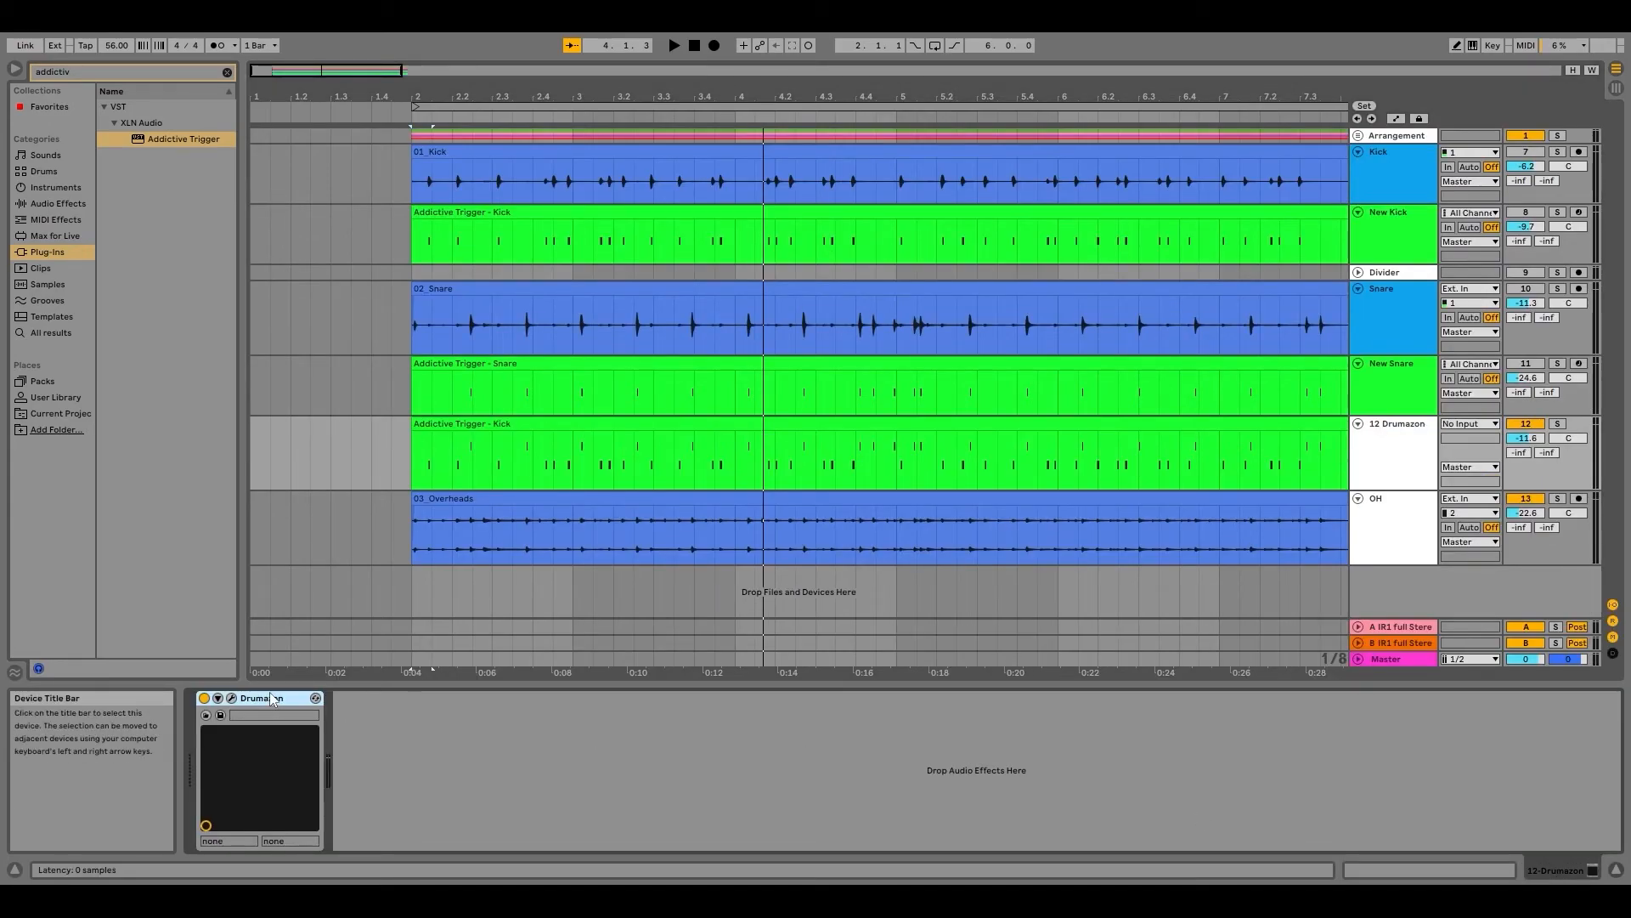
key("Delete")
Step: Route the 12 MIDI track's output to Focusrite USB MIDI on Ch. 1 and select its Addictive Trigger - Kick clip
left_click(1470, 466)
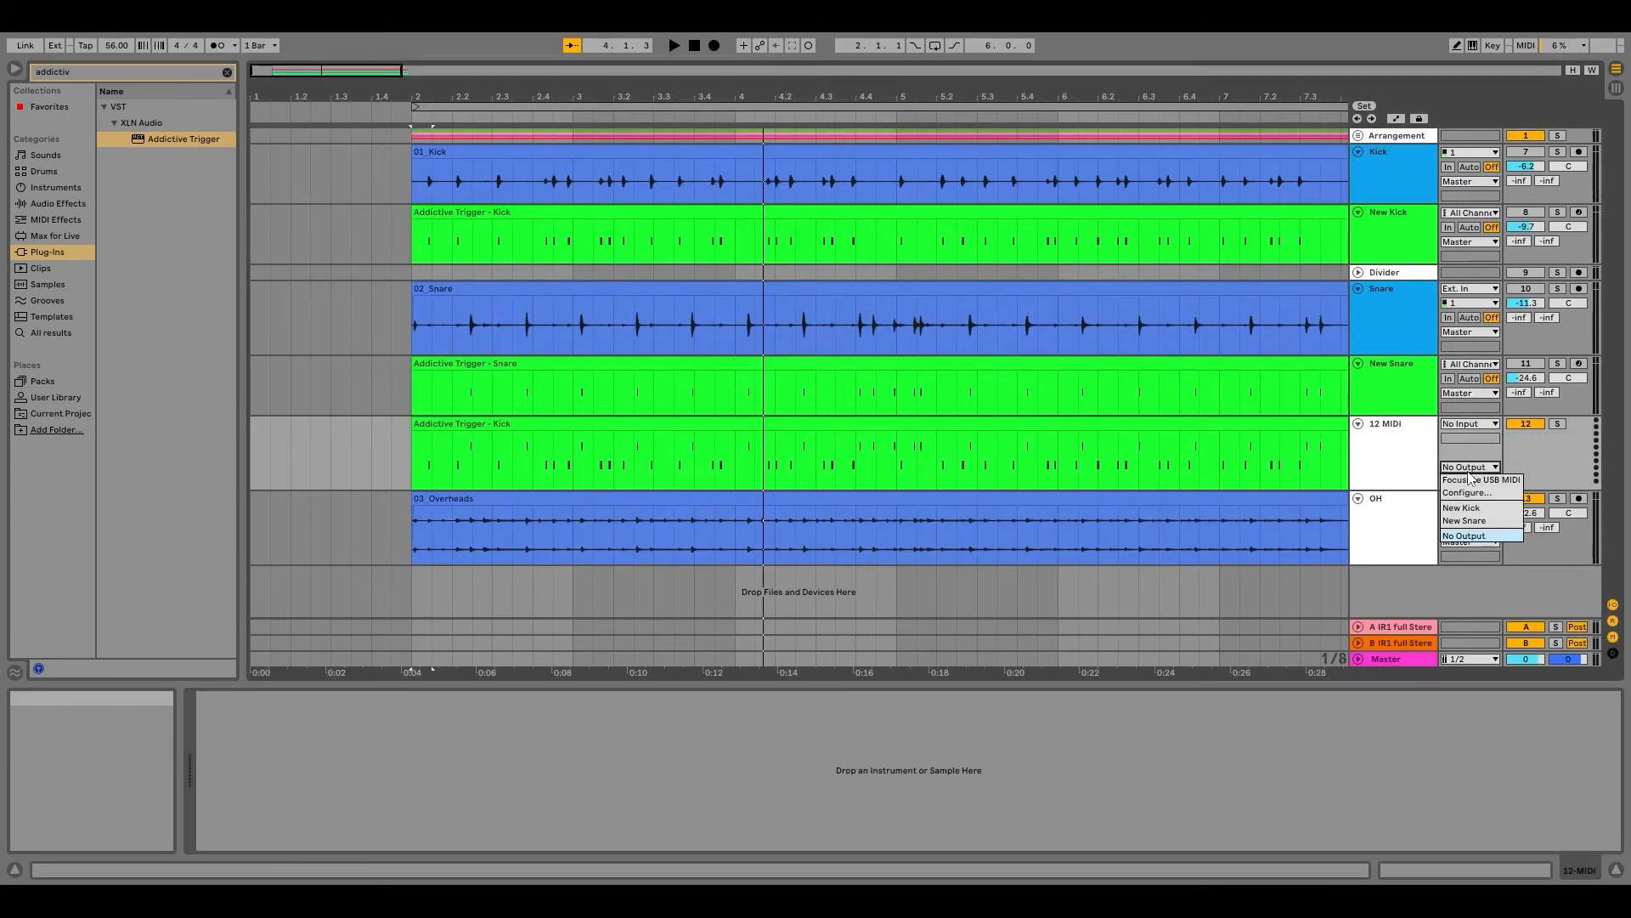
left_click(1470, 481)
left_click(1470, 481)
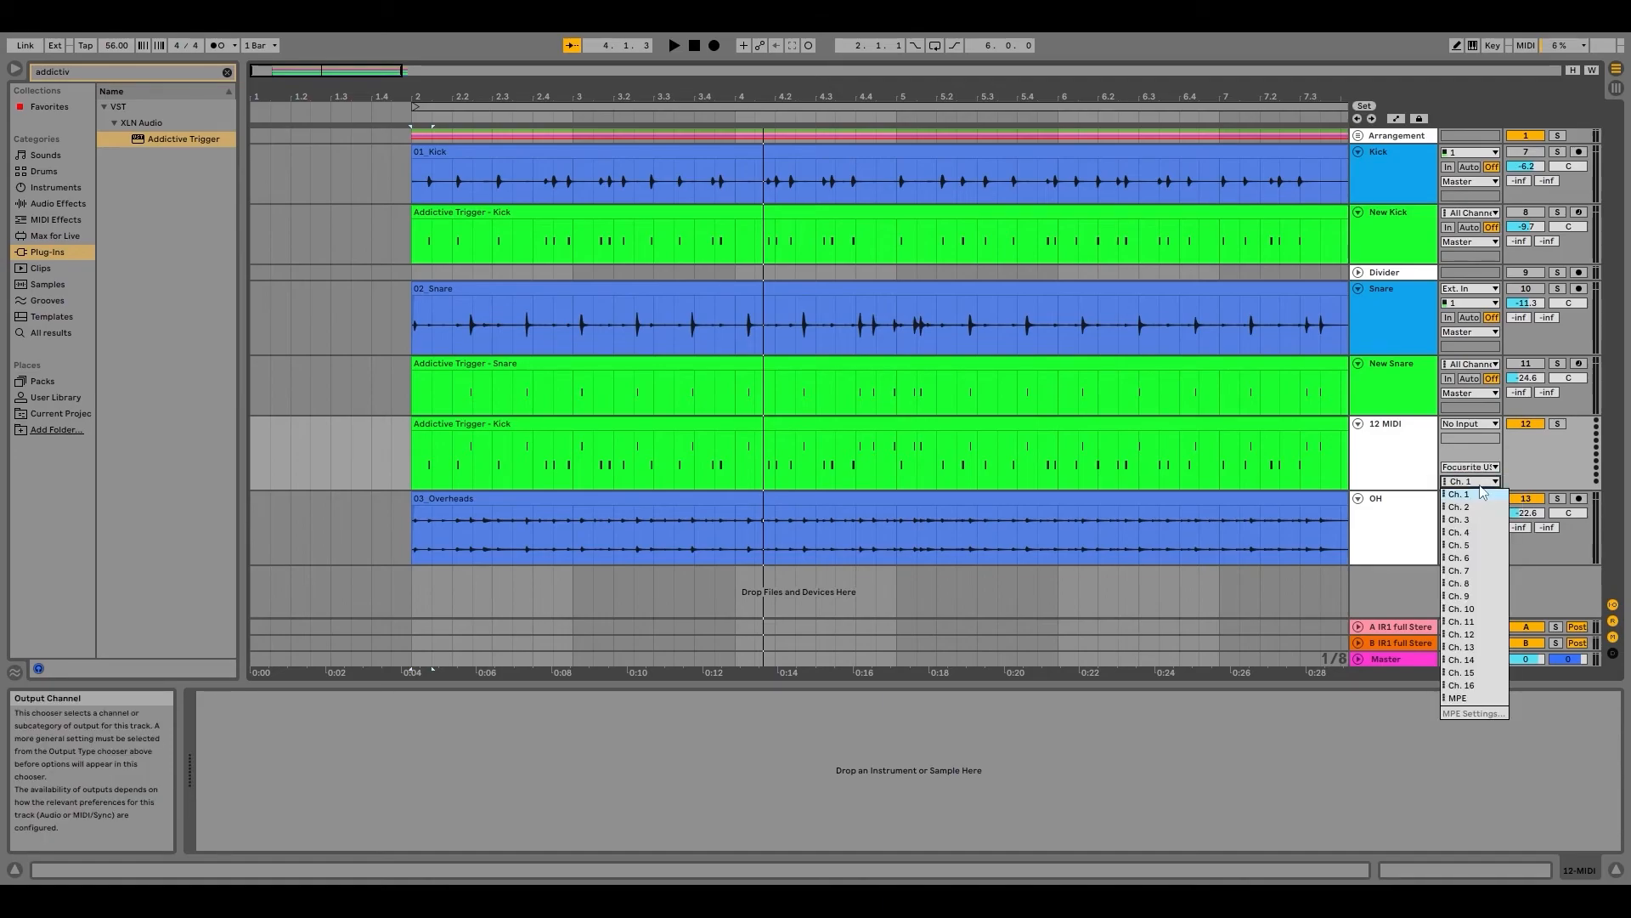
left_click(1385, 462)
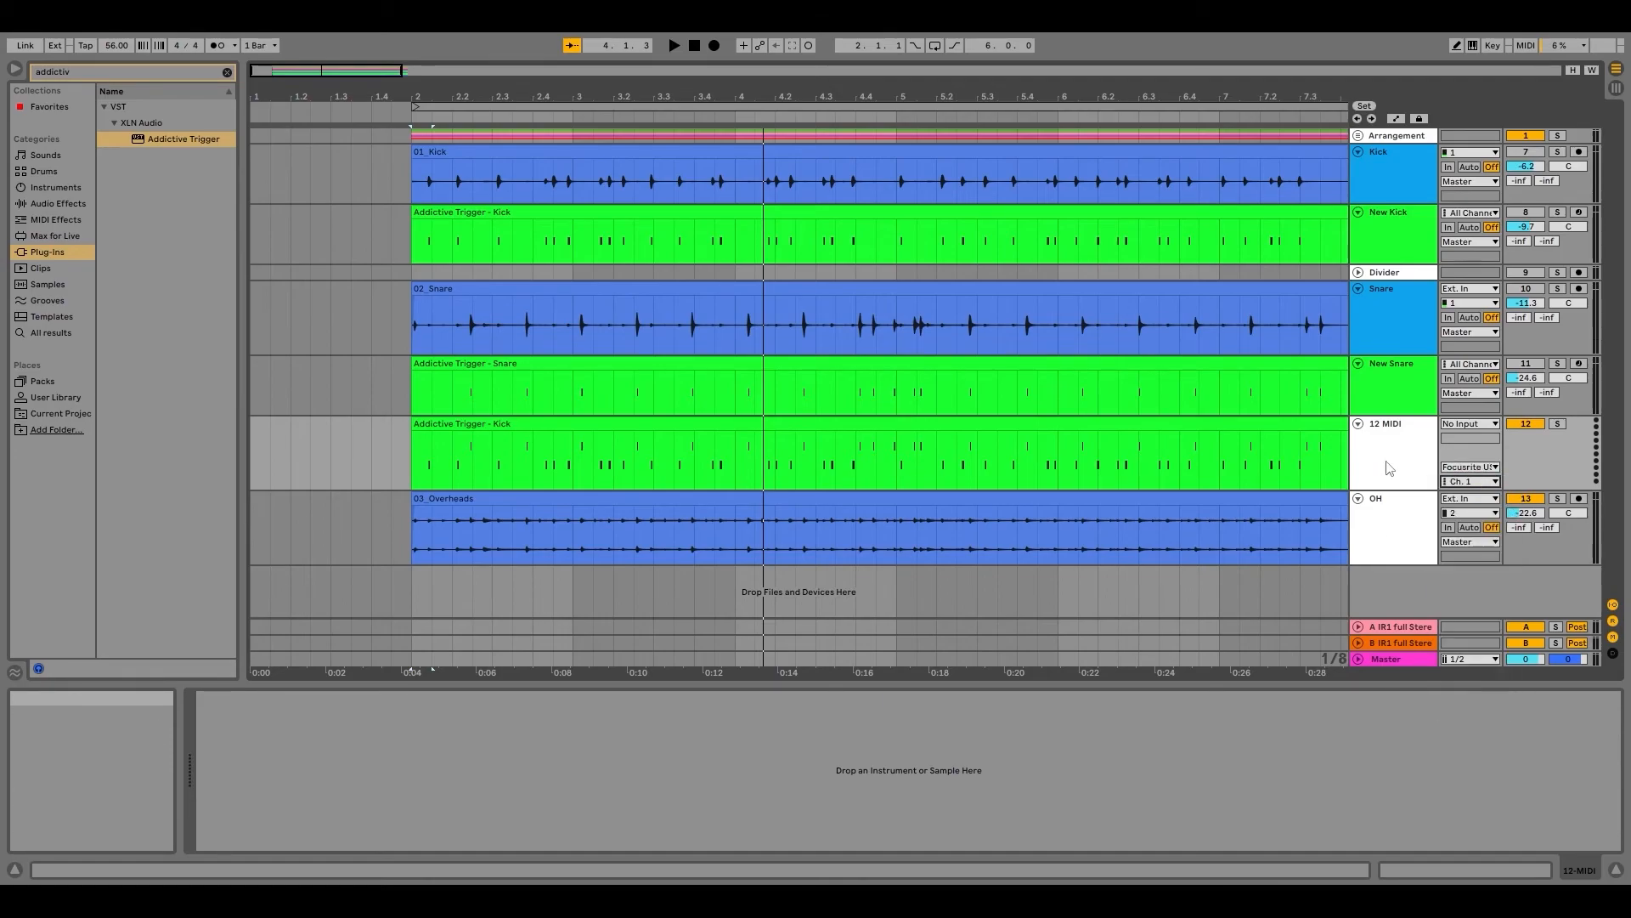
left_click(1142, 424)
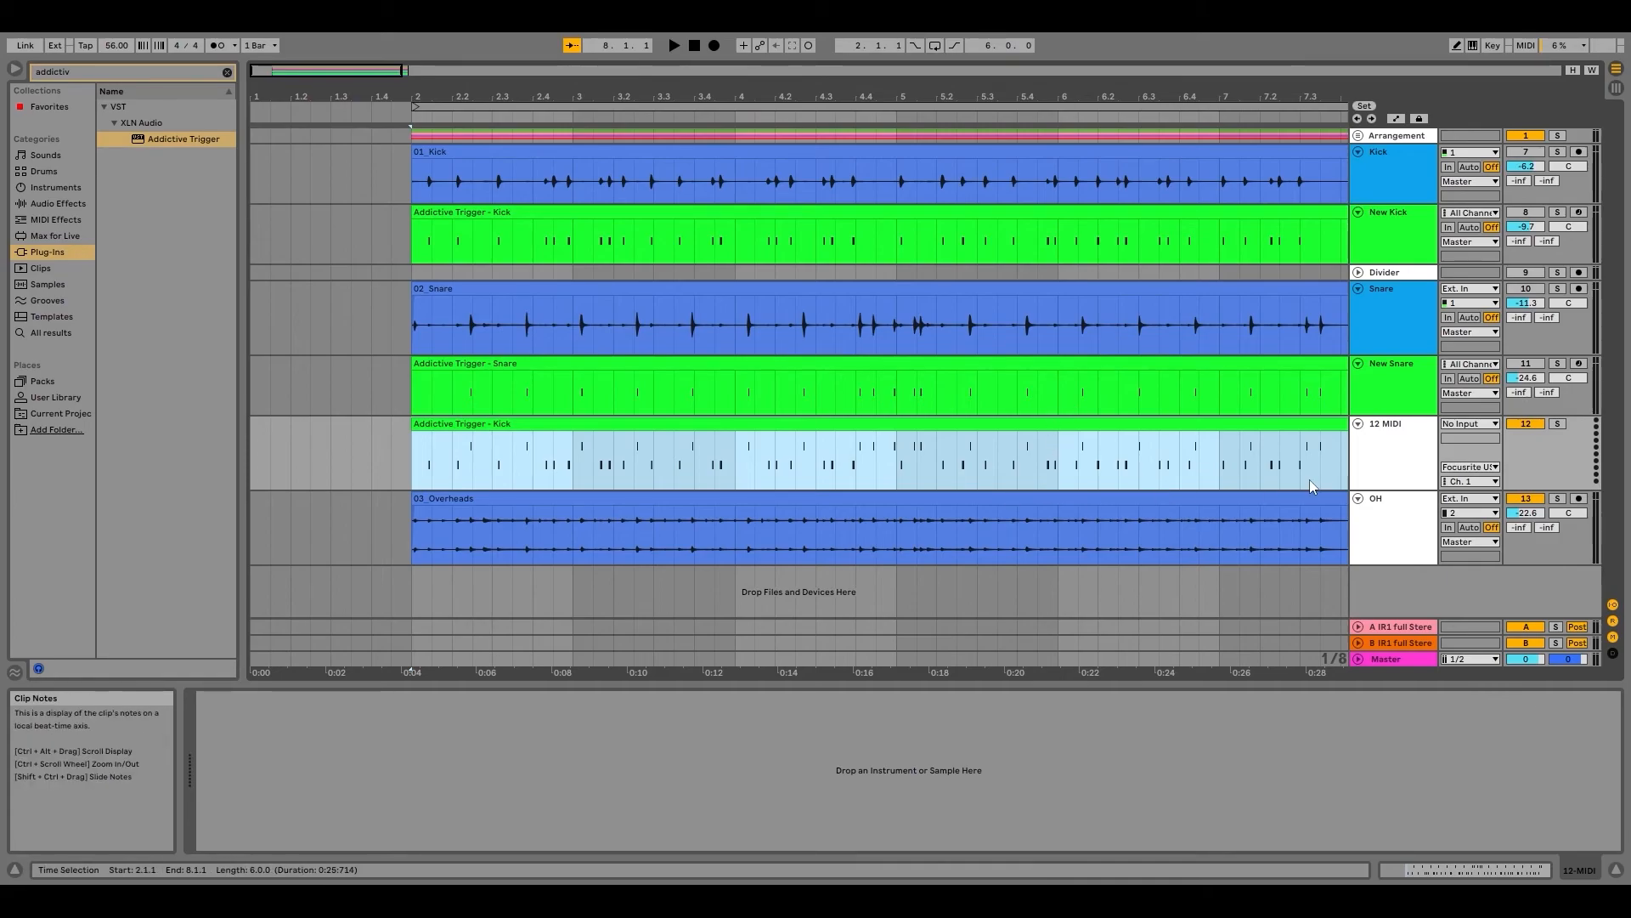